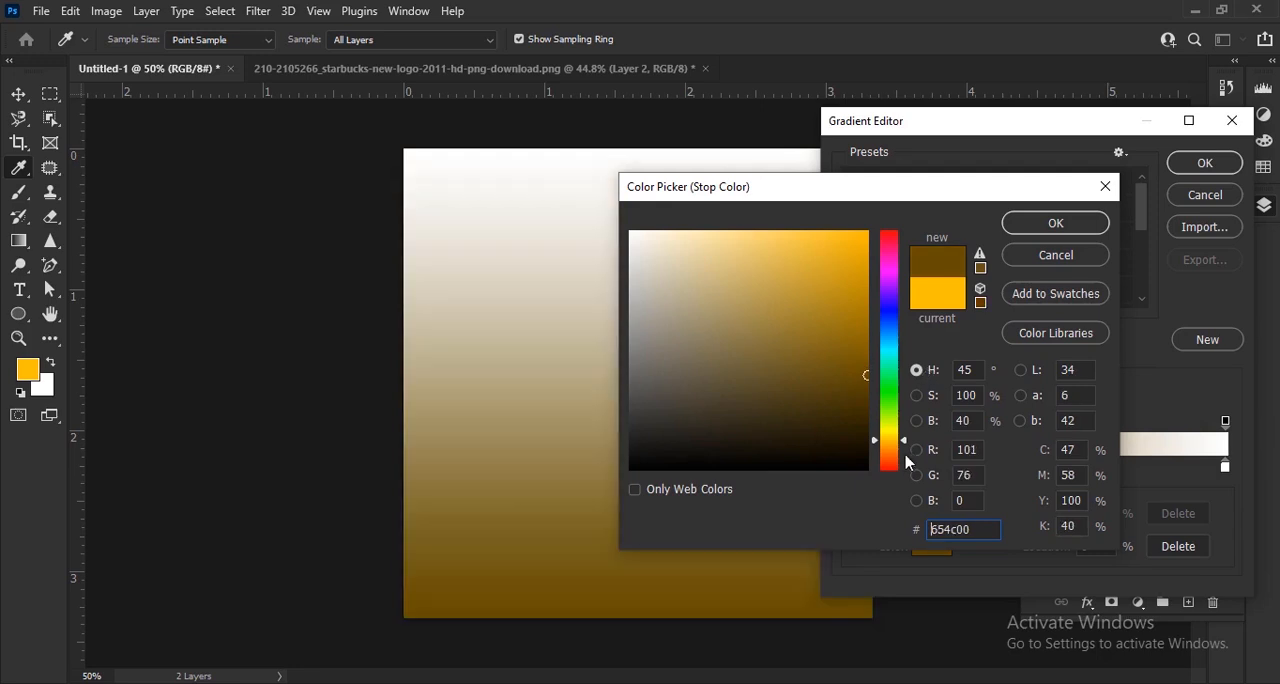
- Recolour the gradient fill's stops from dark green (#406500) at the start to bright green at the end
drag(906, 444, 925, 422)
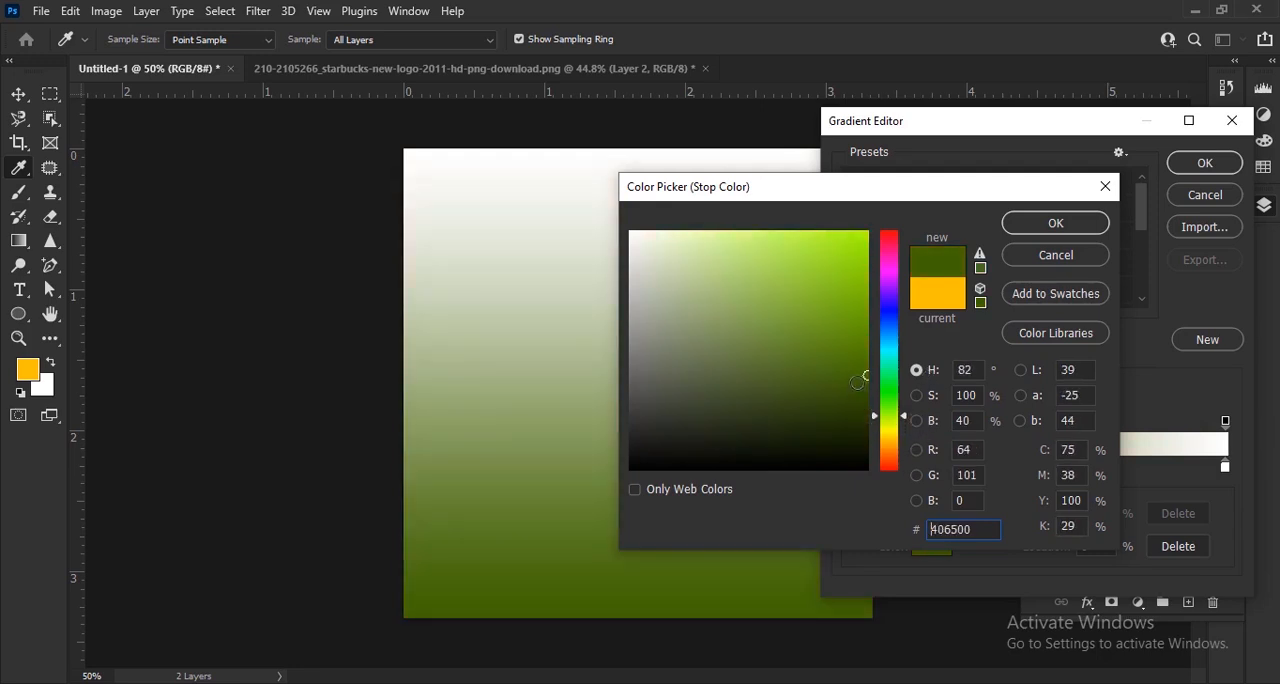
click(1051, 224)
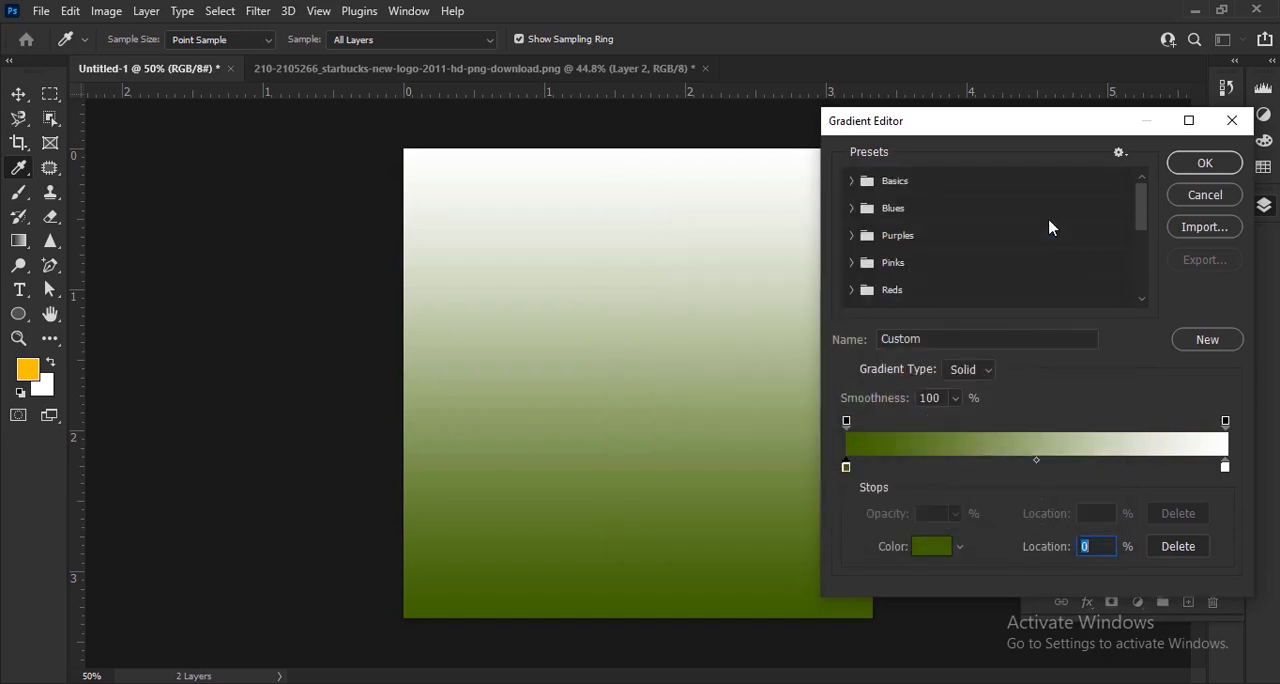
double_click(1225, 467)
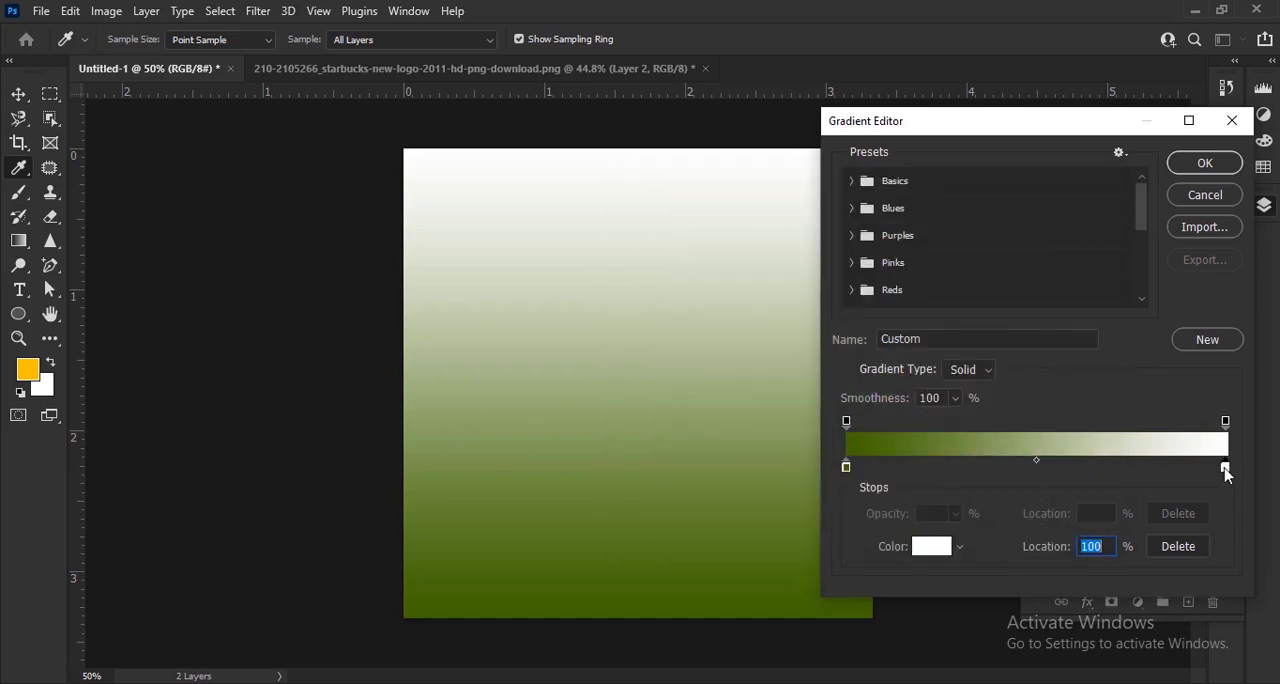
click(533, 592)
mouse_move(818, 362)
mouse_down()
mouse_move(905, 340)
mouse_move(935, 286)
mouse_move(917, 279)
mouse_up()
click(1055, 223)
click(1204, 164)
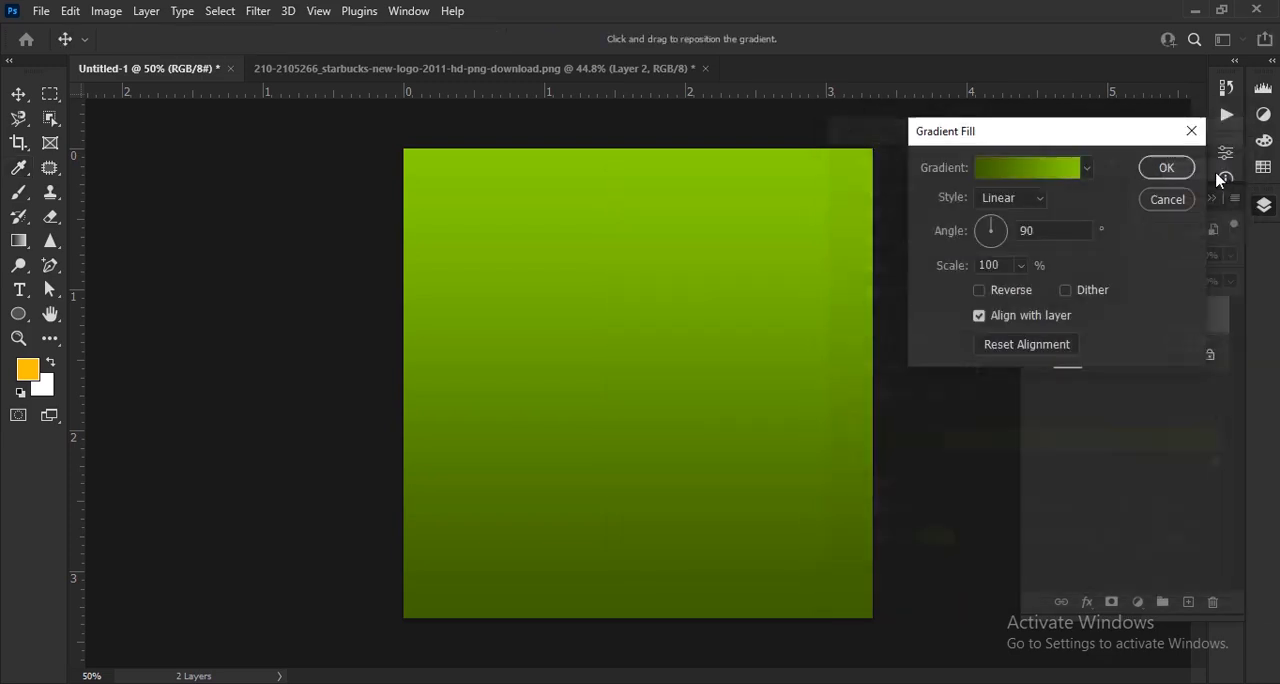
- Set the gradient fill to the Radial style, reversed, at 97% scale
click(1010, 198)
click(1010, 232)
click(979, 292)
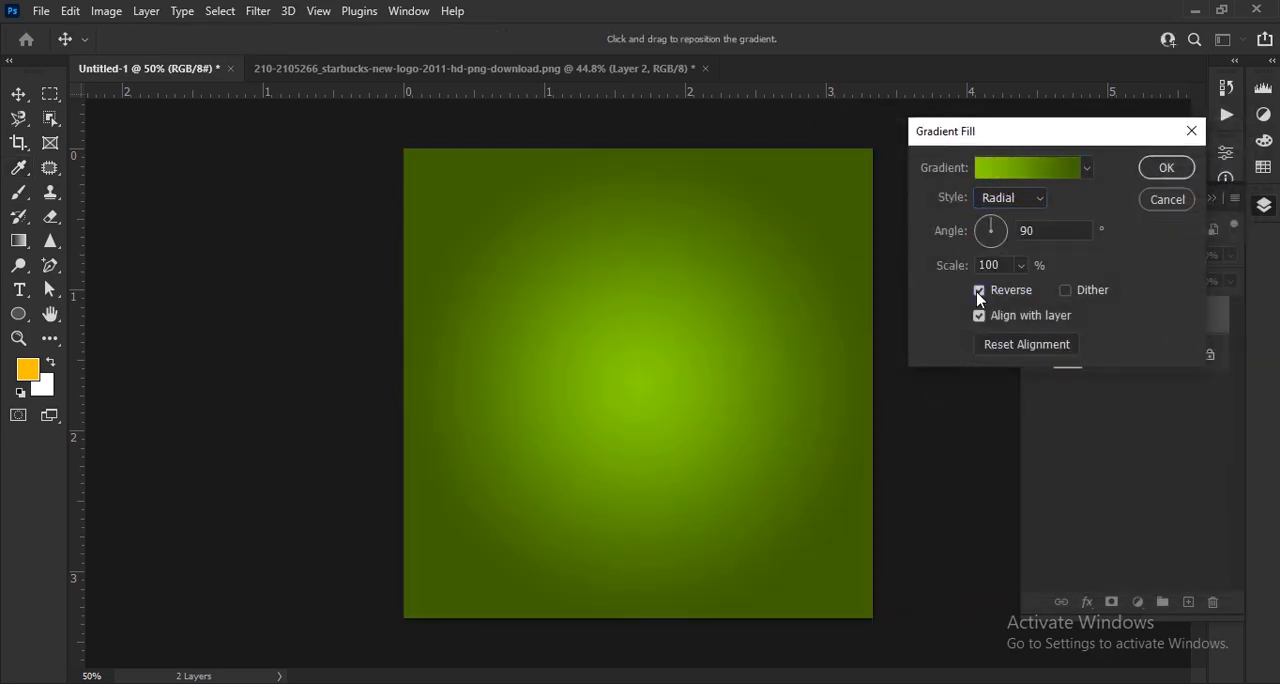
mouse_move(946, 274)
mouse_down()
mouse_move(931, 277)
mouse_move(943, 280)
mouse_up()
- Darken the gradient's dark green stop to #355300 and apply the gradient fill
click(1055, 170)
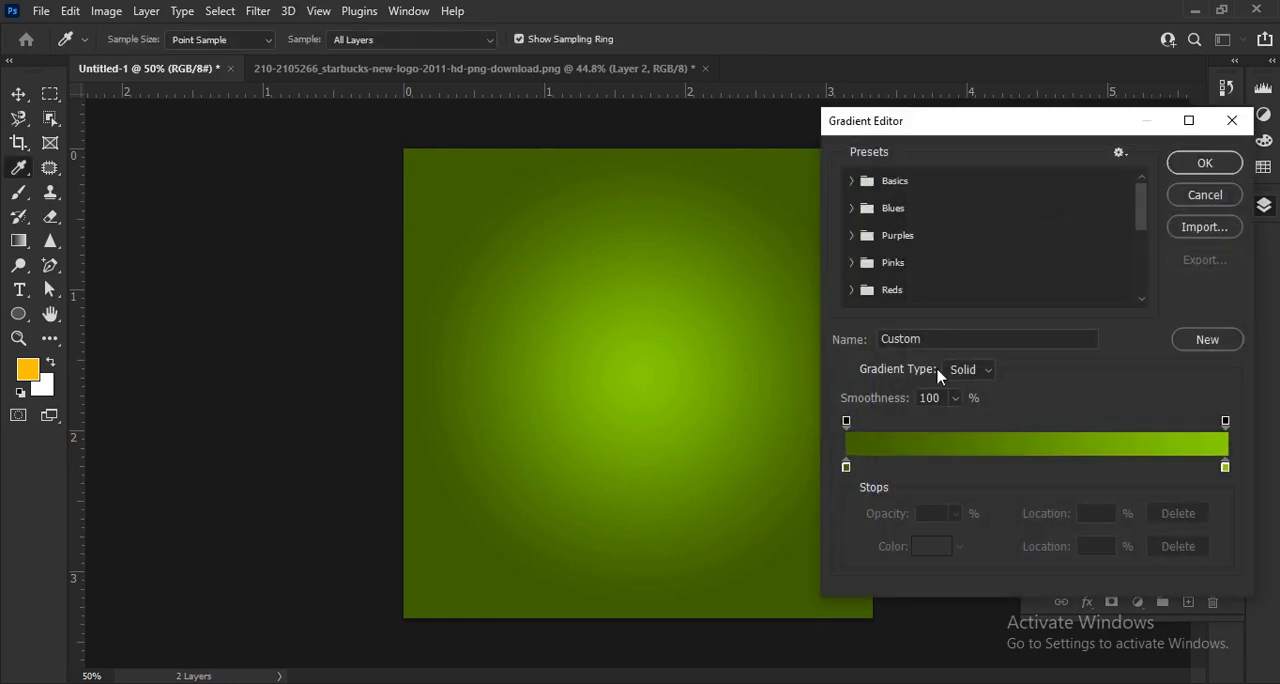
double_click(846, 469)
drag(863, 398, 896, 392)
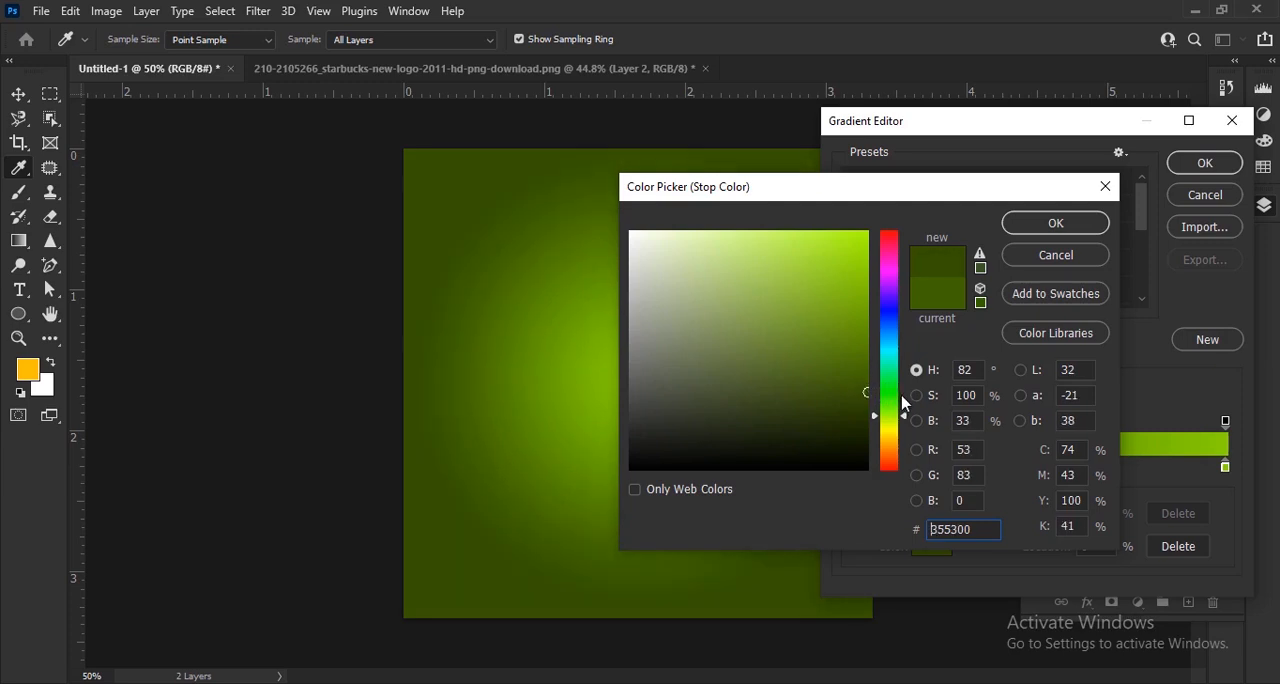
click(1055, 222)
click(1196, 166)
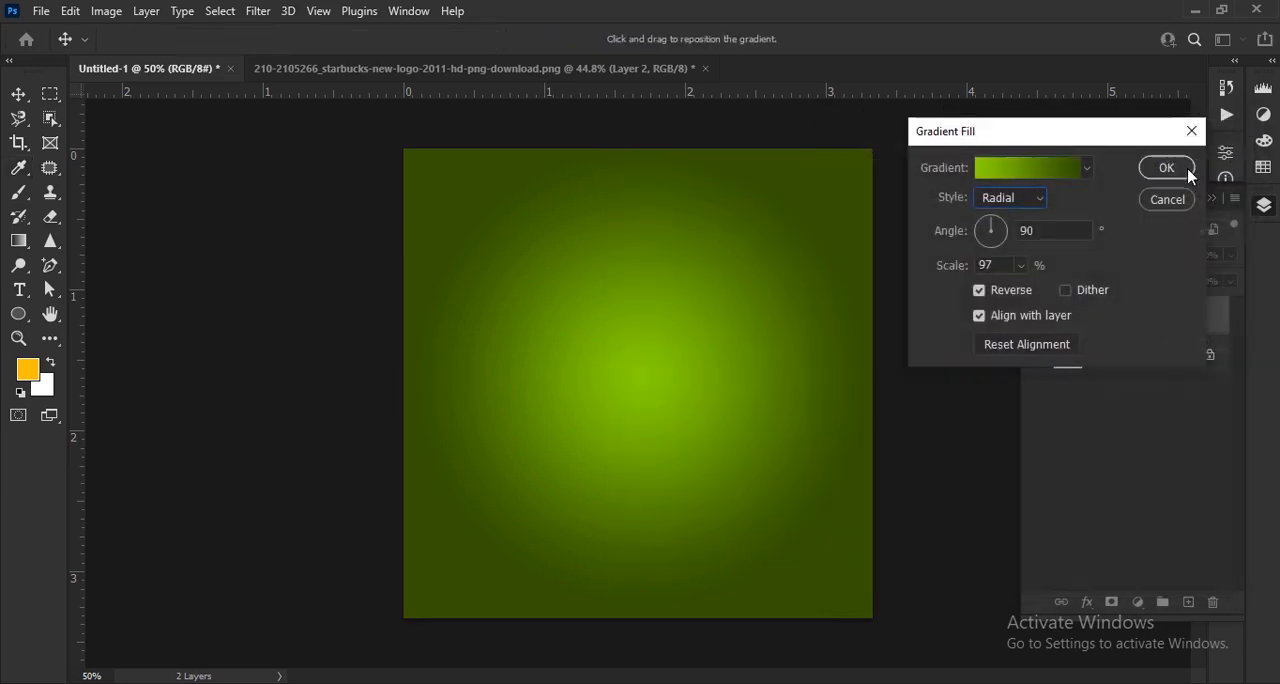
click(1163, 178)
- Bring the drink cup from the Starbucks PNG document into Untitled-1, scale it to about 66% and centre it on the canvas
scroll(886, 299, down, 6)
scroll(750, 324, up, 5)
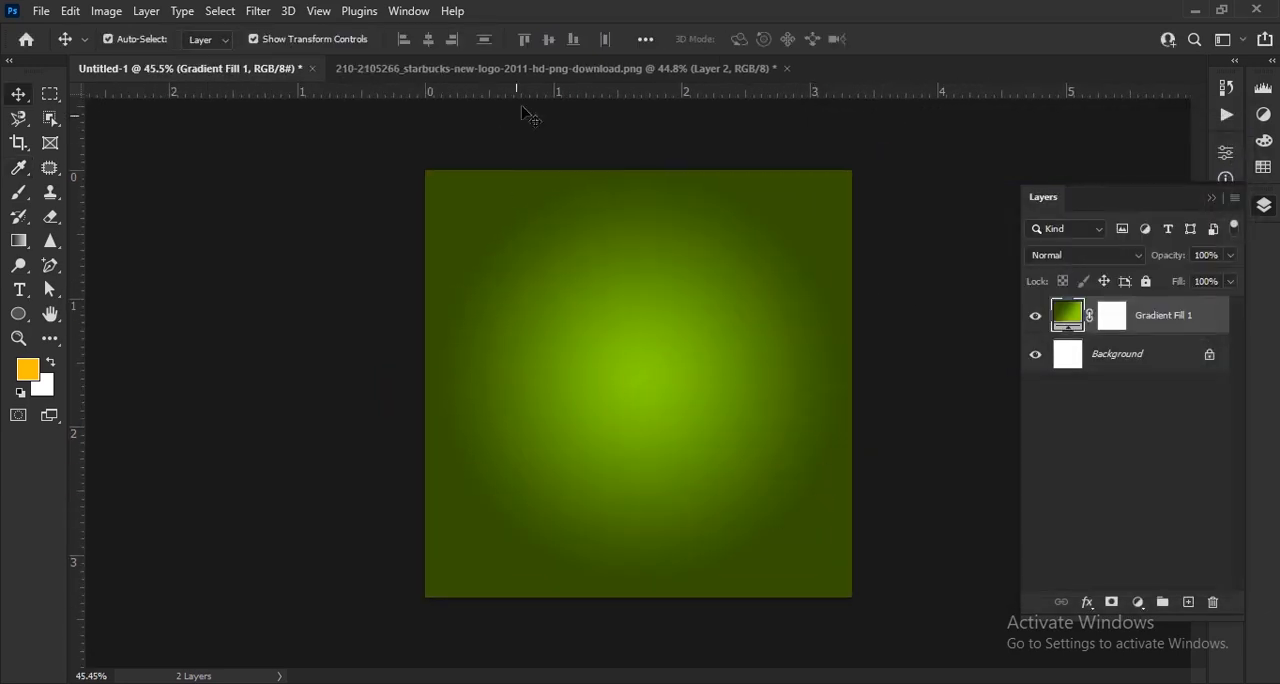
click(560, 68)
mouse_move(640, 380)
mouse_down()
mouse_move(292, 82)
mouse_move(297, 118)
mouse_move(655, 398)
mouse_up()
drag(654, 621, 654, 466)
drag(677, 337, 661, 389)
click(930, 39)
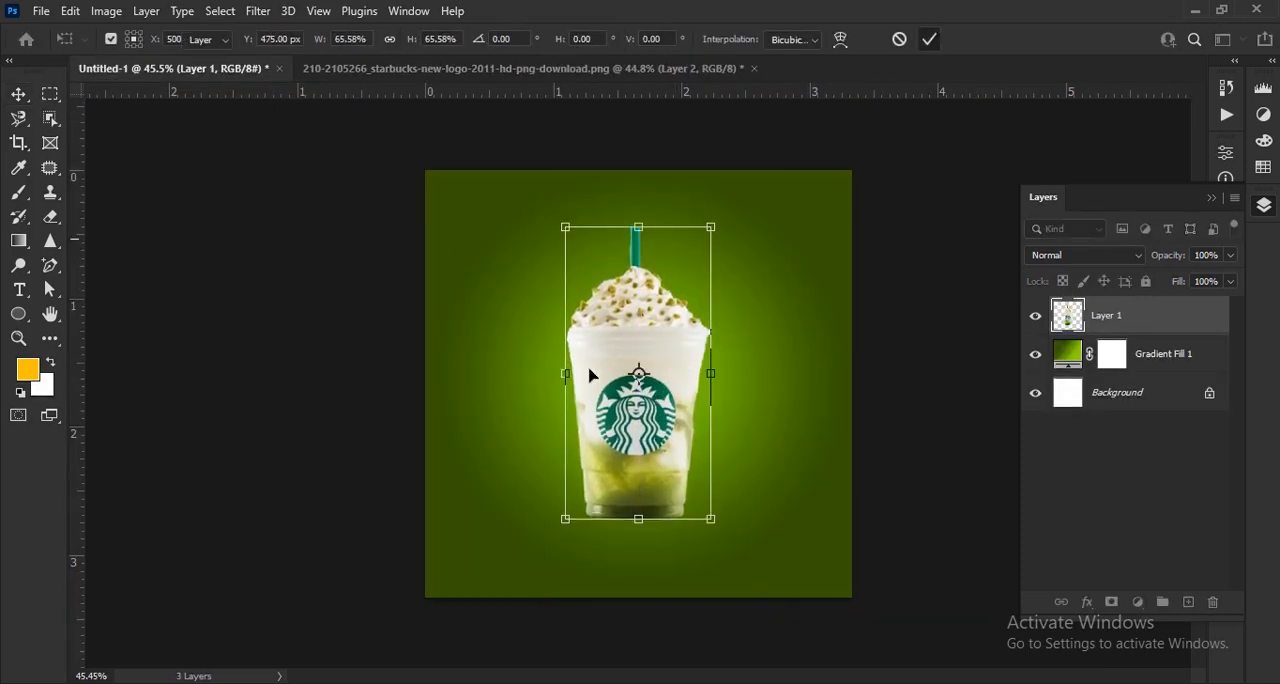
- Shrink the cup slightly and rotate it clockwise by about 11°
mouse_move(710, 520)
mouse_down()
mouse_move(665, 446)
mouse_move(703, 501)
mouse_up()
click(929, 40)
click(727, 515)
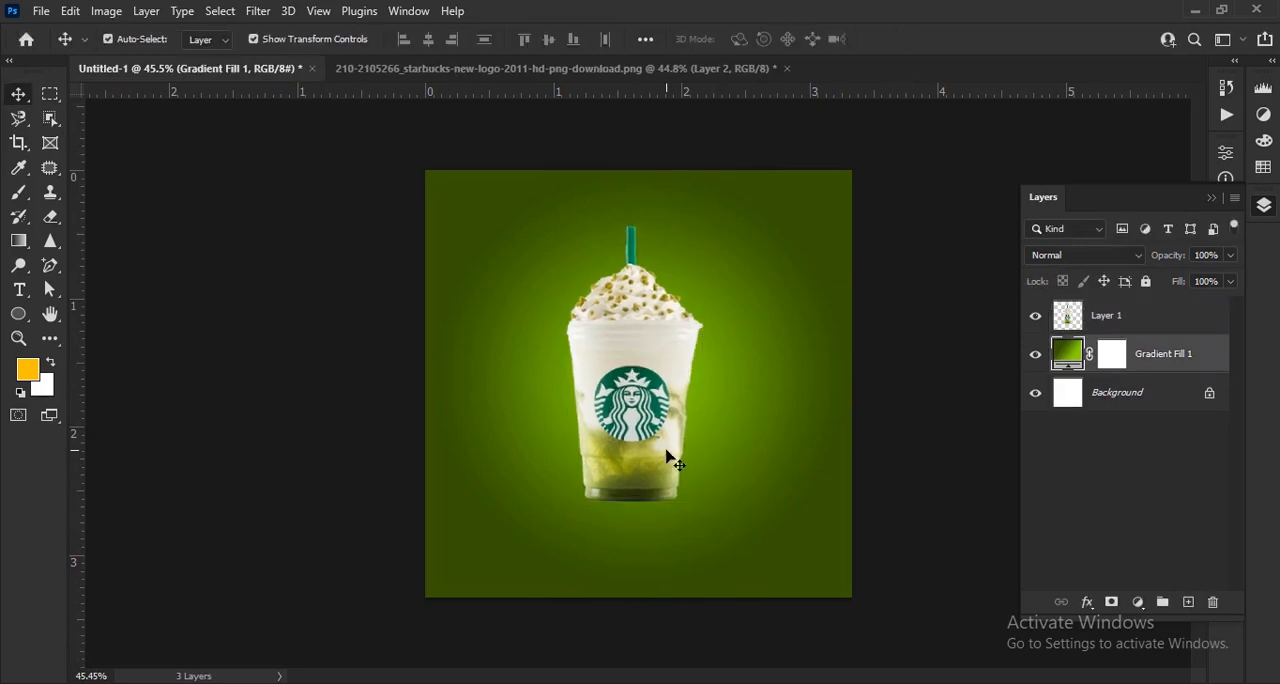
click(666, 450)
click(716, 521)
drag(727, 529, 695, 543)
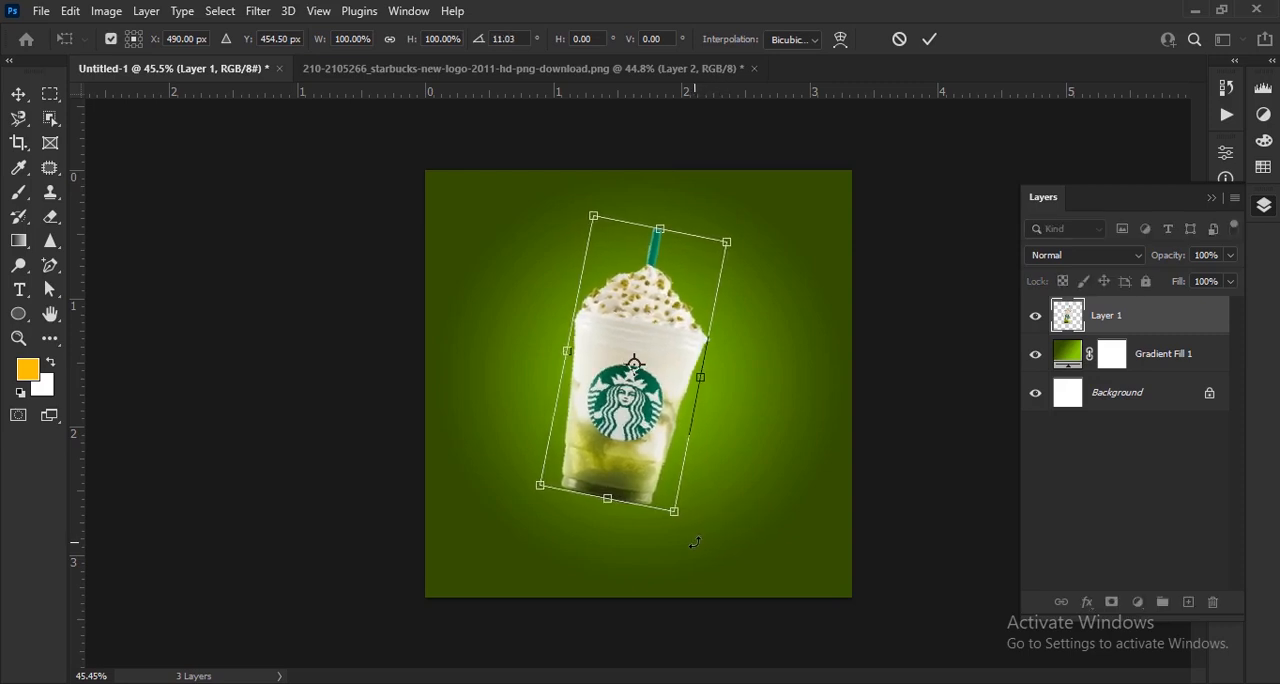
click(930, 39)
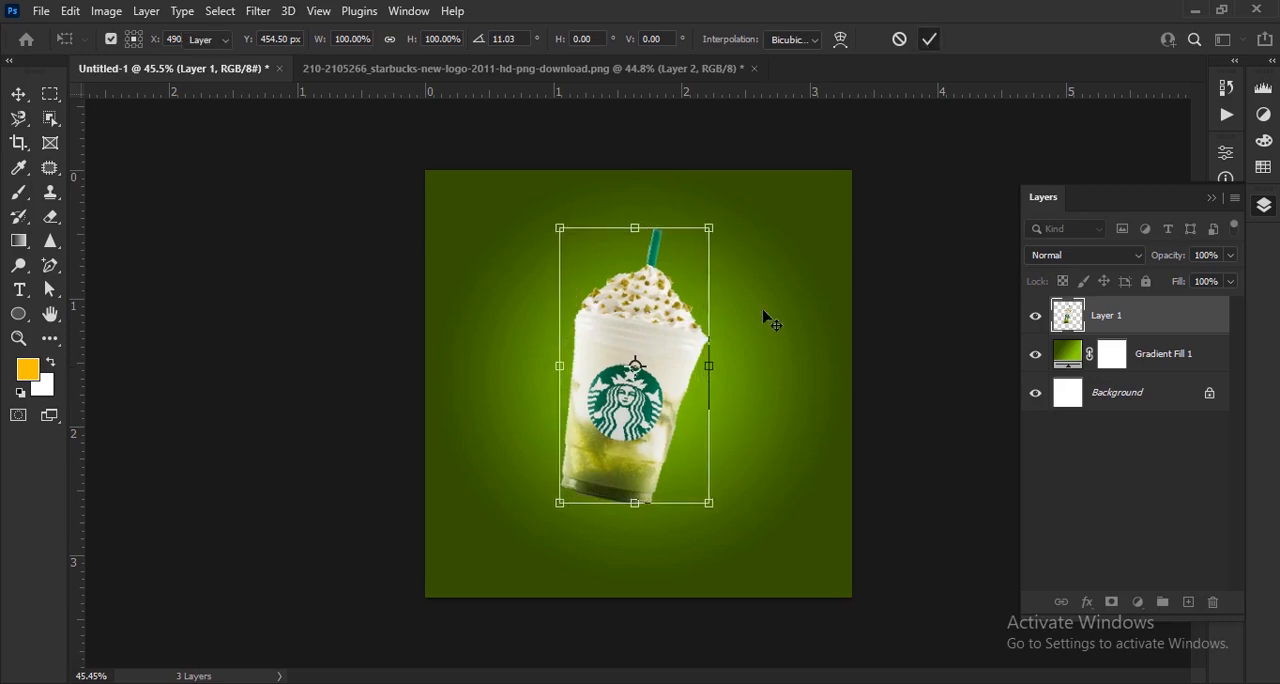
- Enlarge the tilted cup to about 107% and reposition it near the centre of the glow
scroll(700, 370, up, 3)
scroll(659, 398, down, 2)
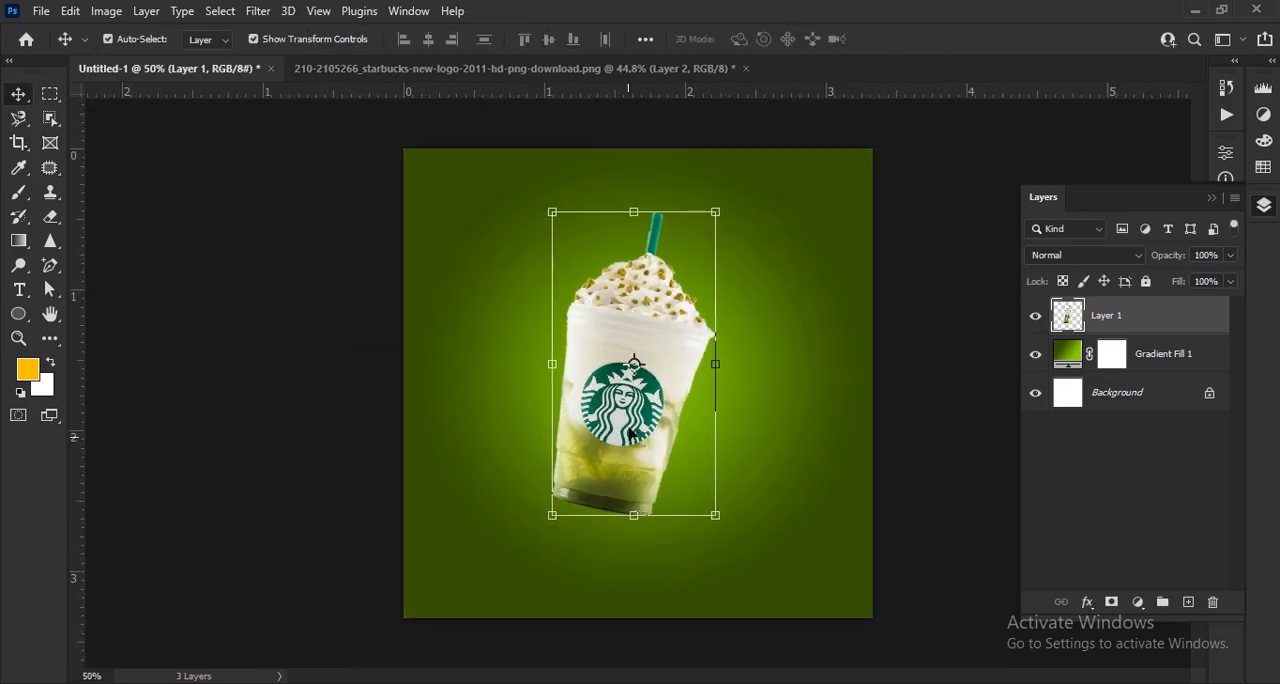
drag(665, 403, 671, 408)
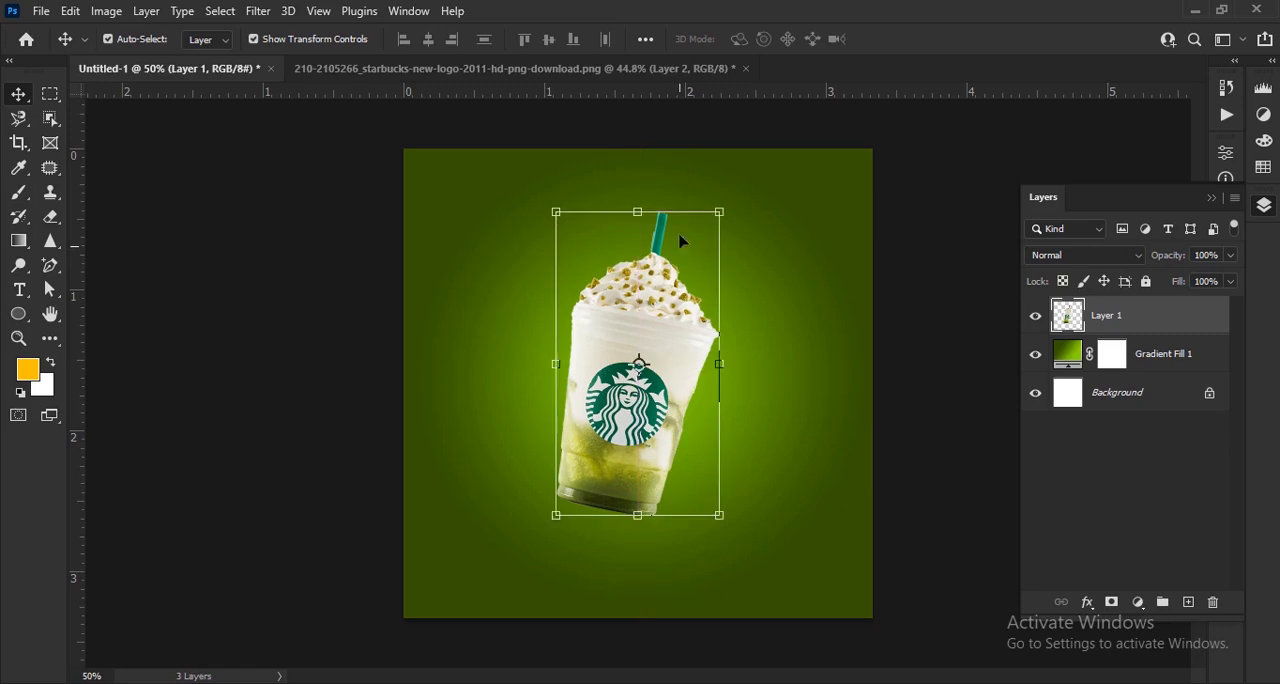
drag(685, 205, 687, 186)
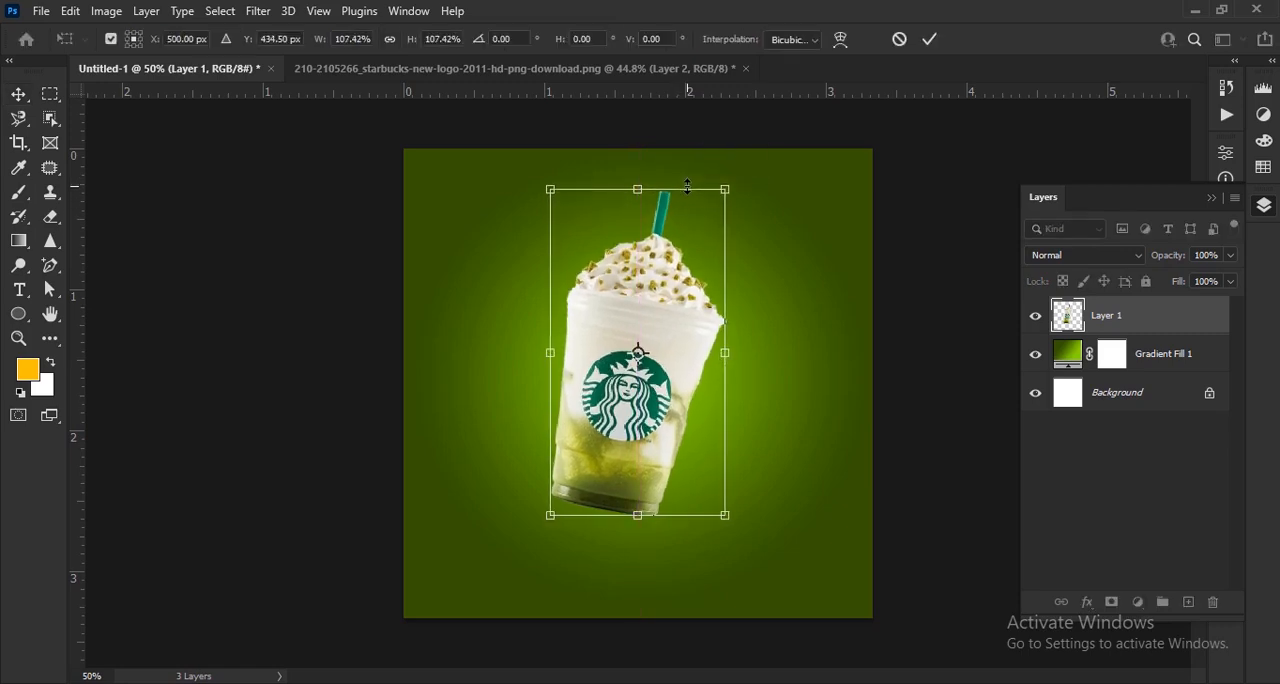
click(930, 42)
drag(686, 334, 693, 357)
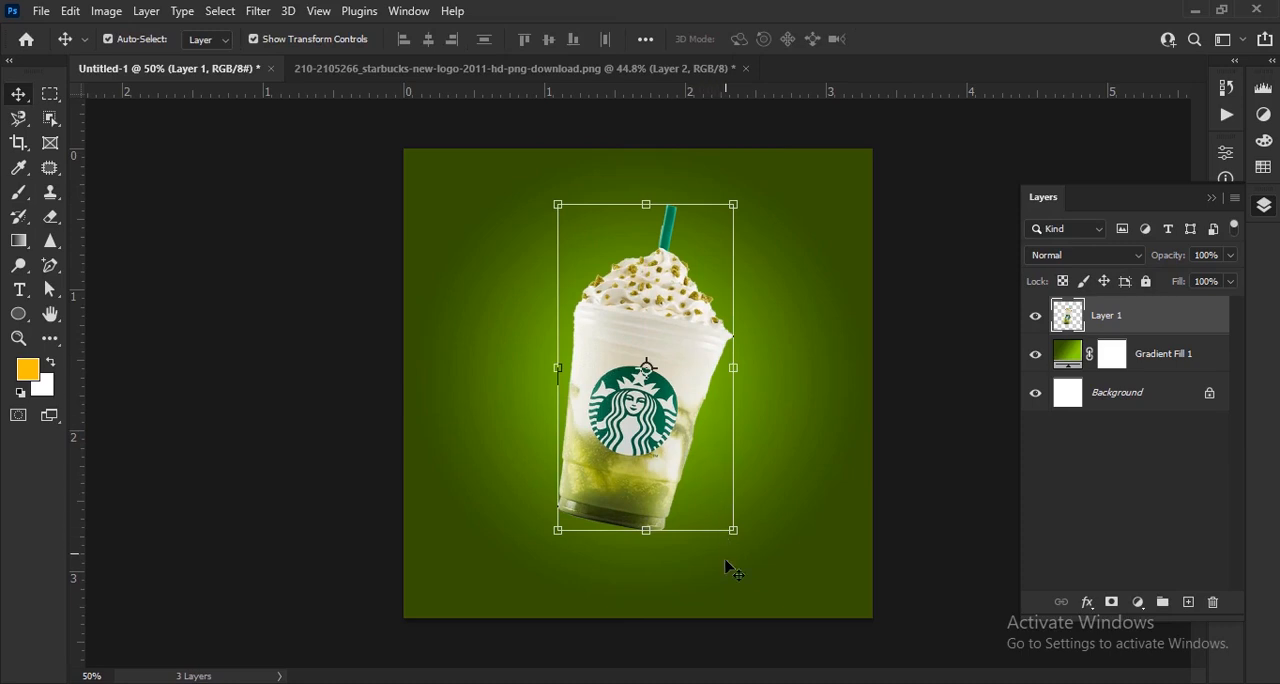
- Scale the cup down to about 96%, keeping its proportions
click(915, 598)
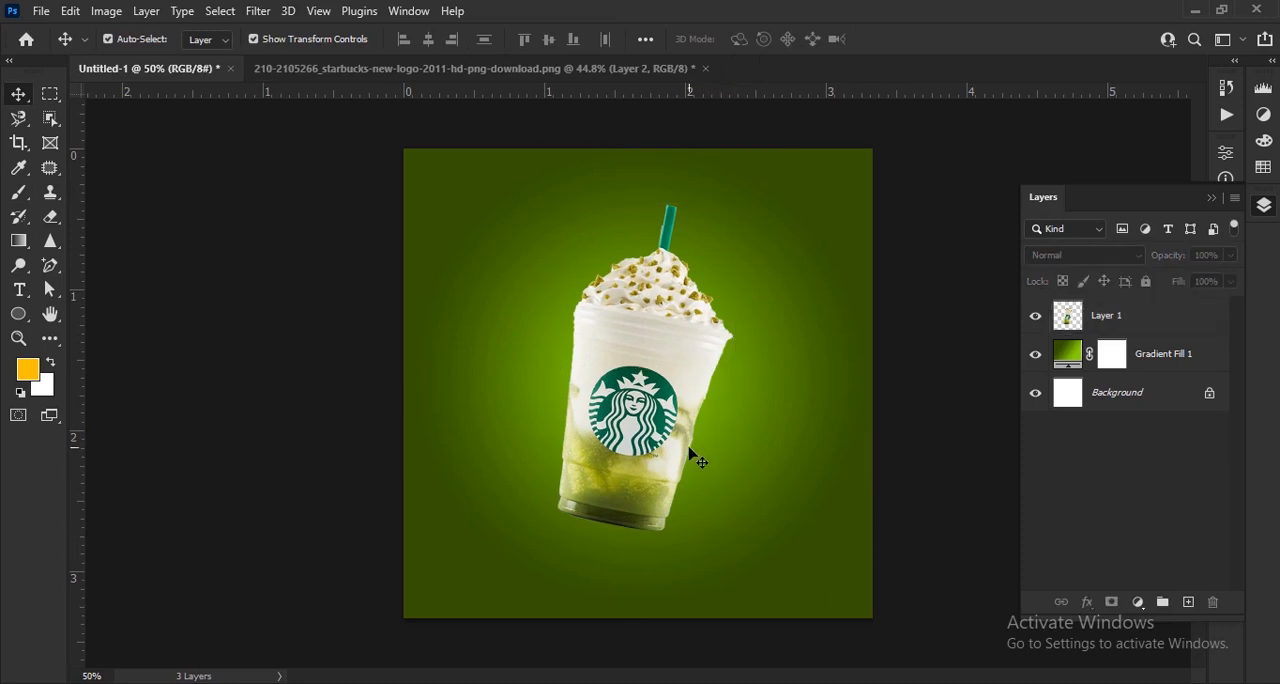
click(666, 412)
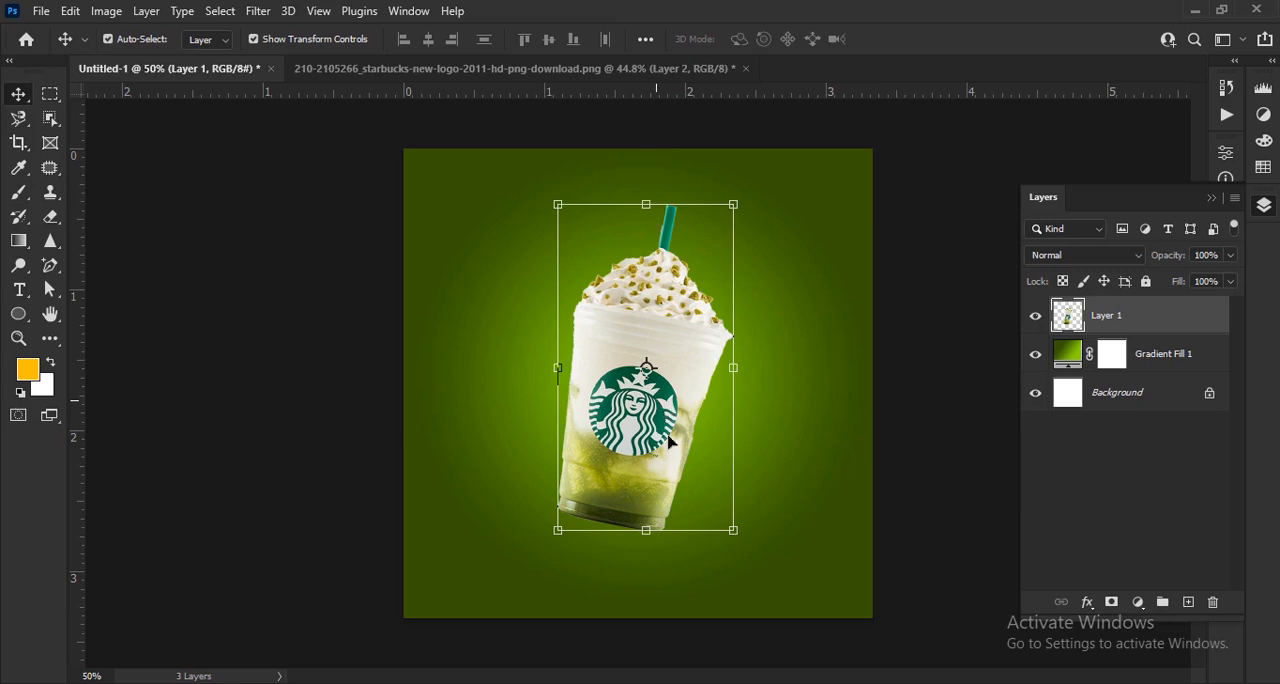
drag(645, 538, 647, 518)
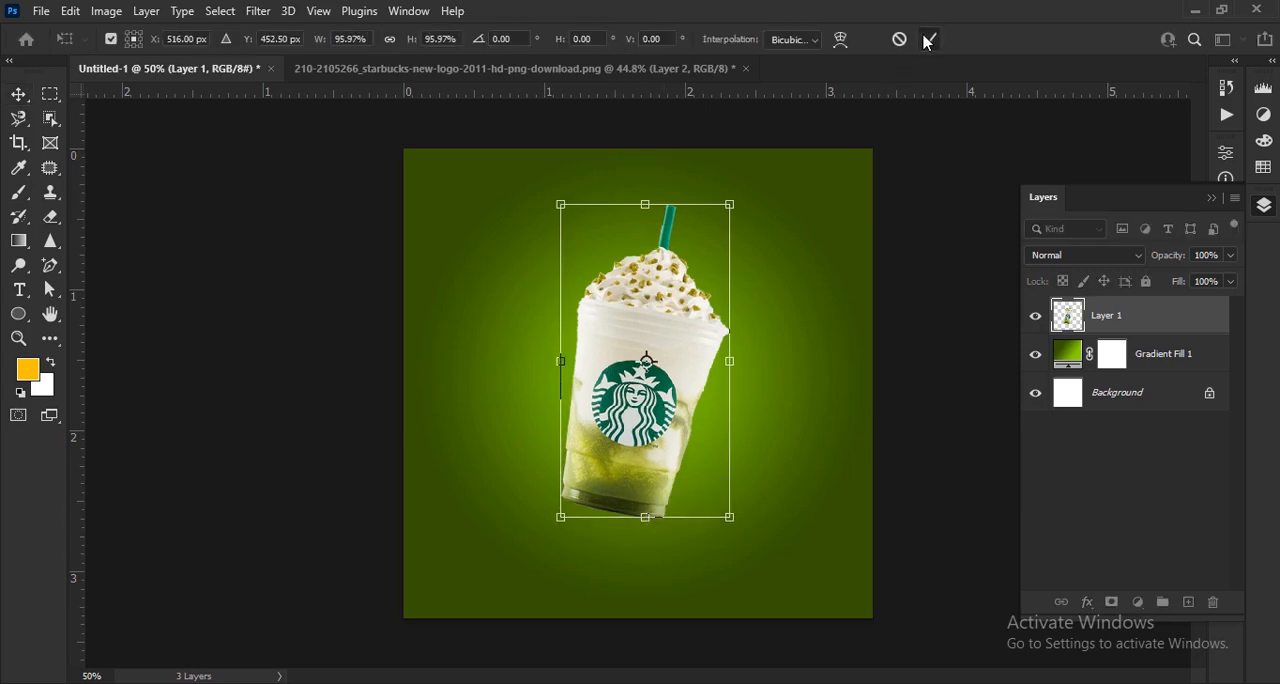
click(929, 40)
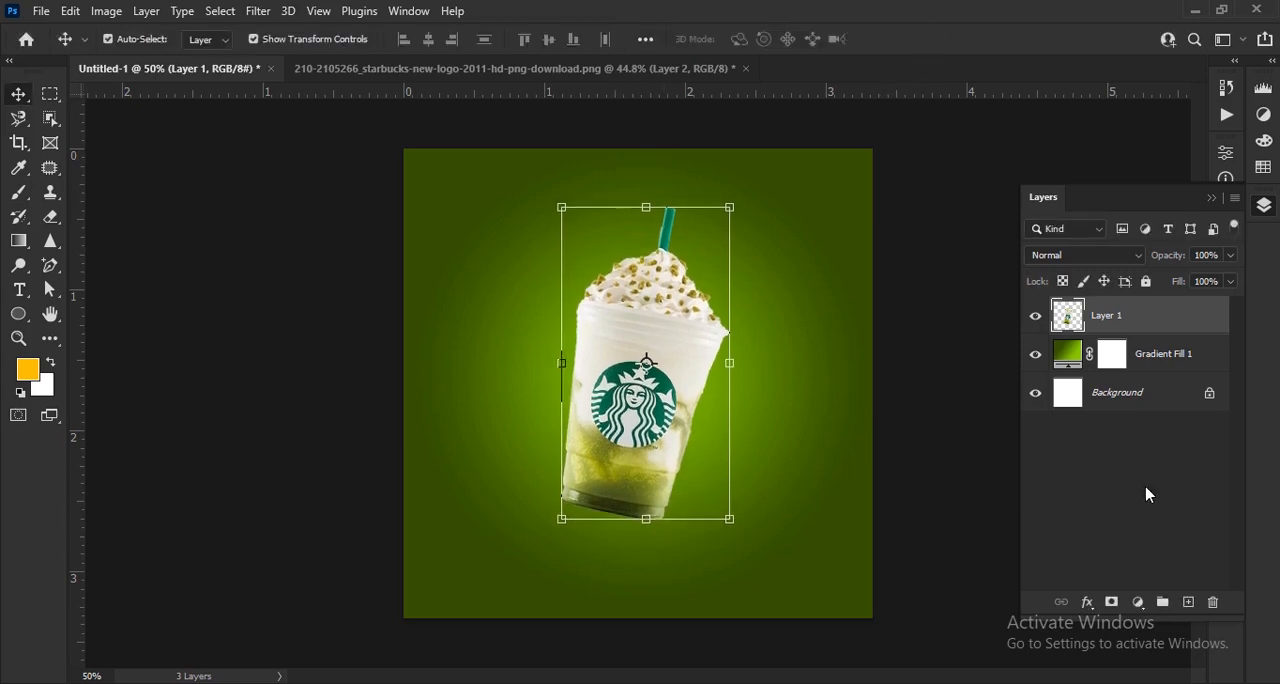
- Add a new empty layer beneath the cup layer and set the foreground colour to black (#000000)
click(1189, 604)
drag(1137, 329, 1131, 372)
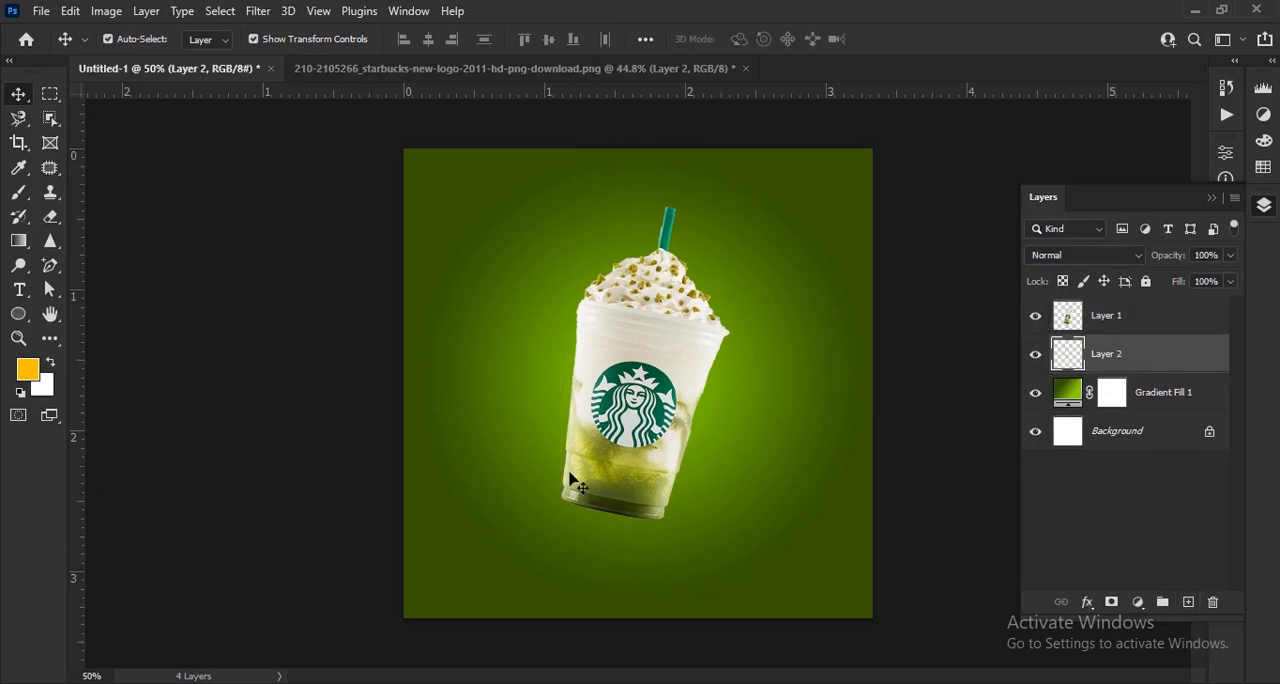
click(30, 372)
text(000000)
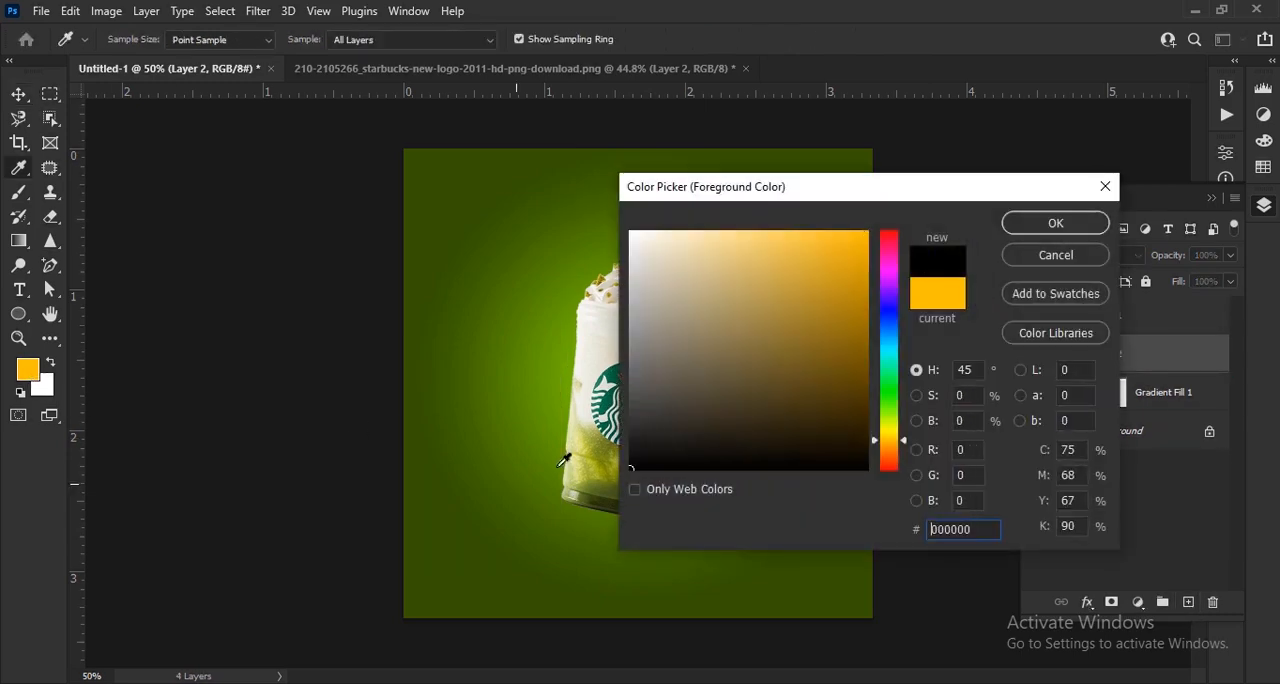
click(1050, 227)
- Choose the Soft Round brush at 400 px and 0% hardness, and flatten its tip into a thin horizontal ellipse
click(30, 196)
click(133, 45)
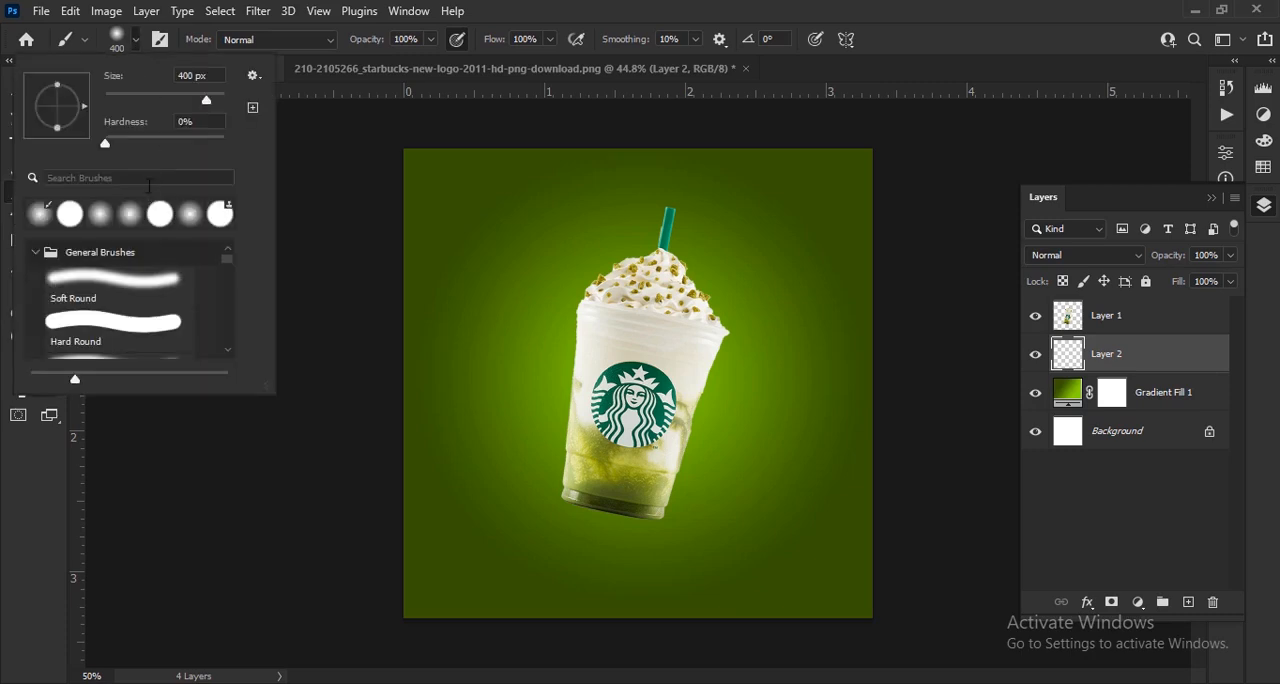
click(126, 220)
click(143, 288)
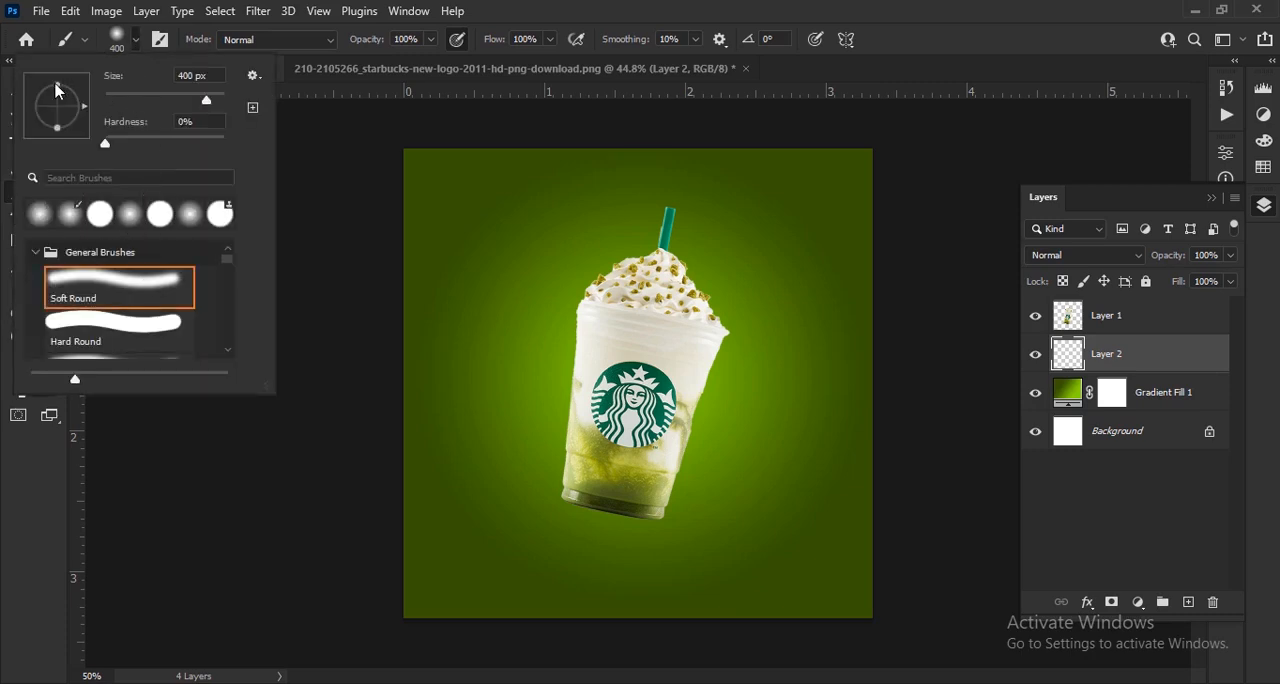
drag(56, 86, 58, 106)
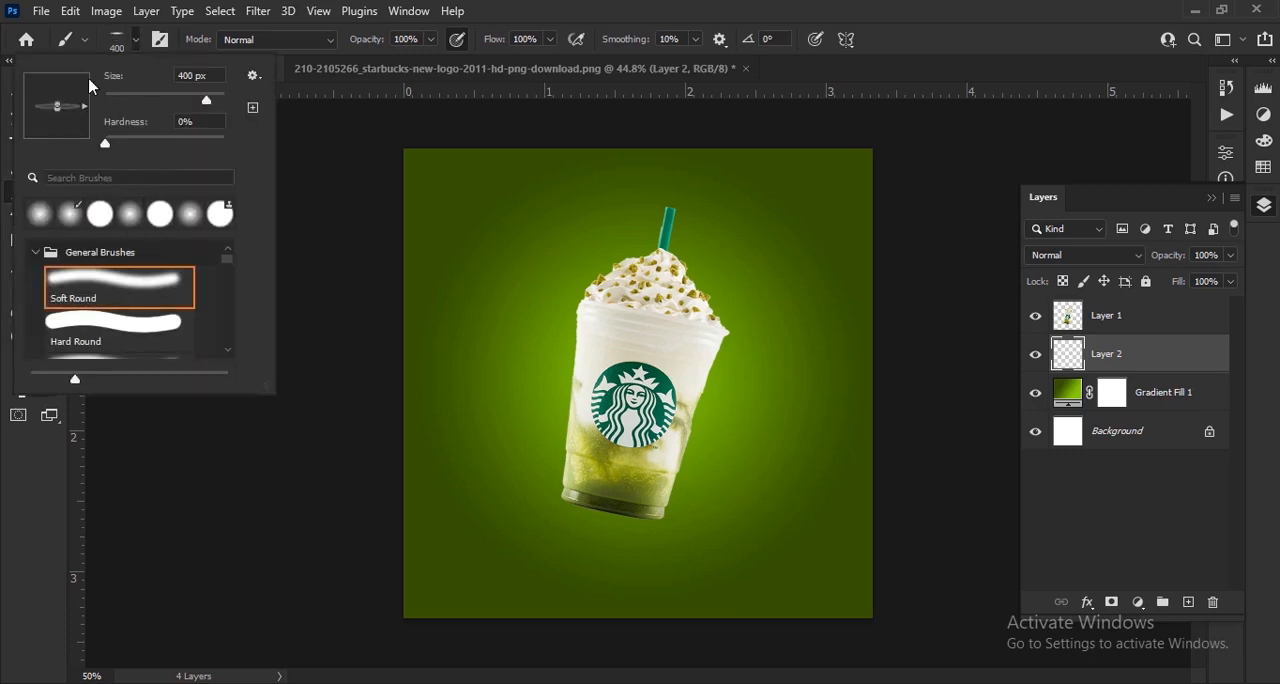
click(137, 43)
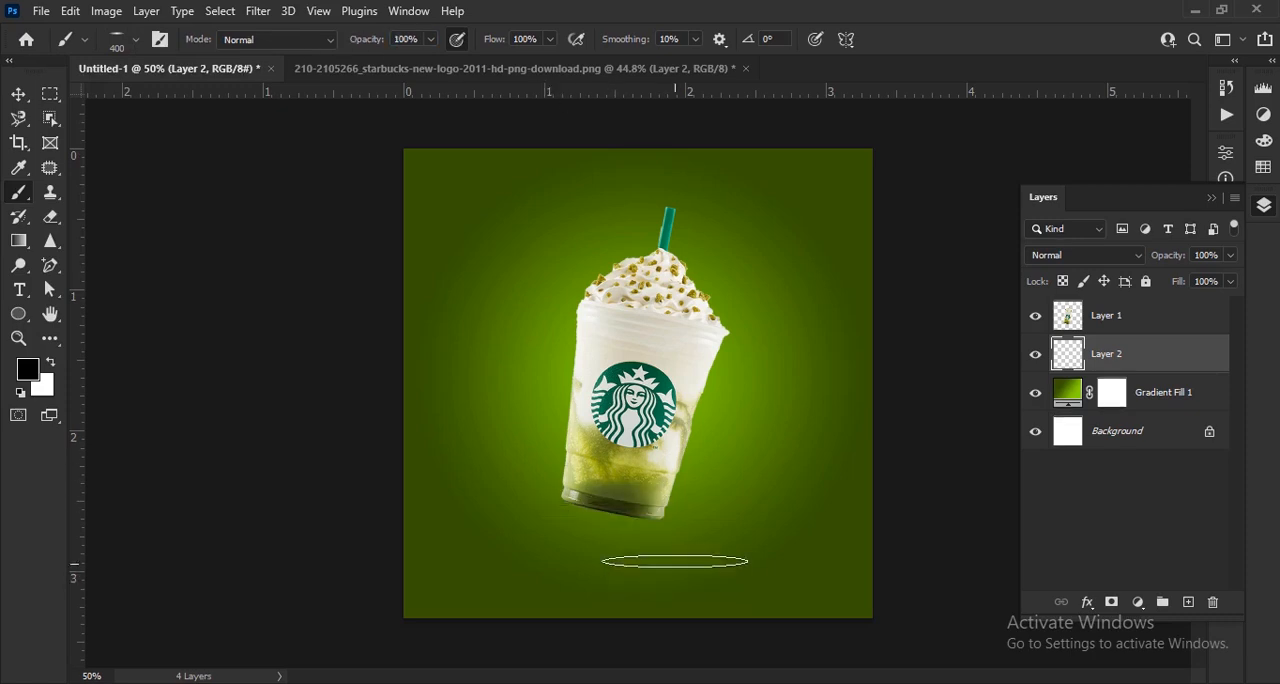
- Set the brush tip's angle to 0° and flatten its roundness further
right_click(664, 540)
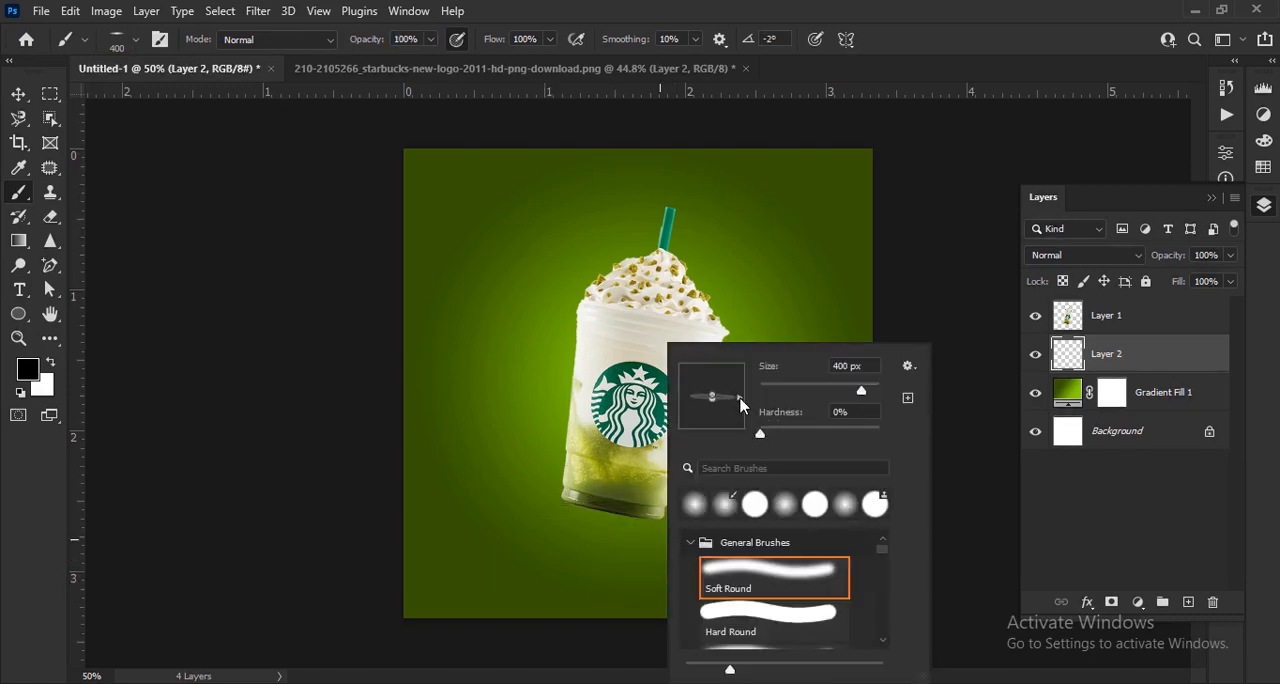
click(369, 42)
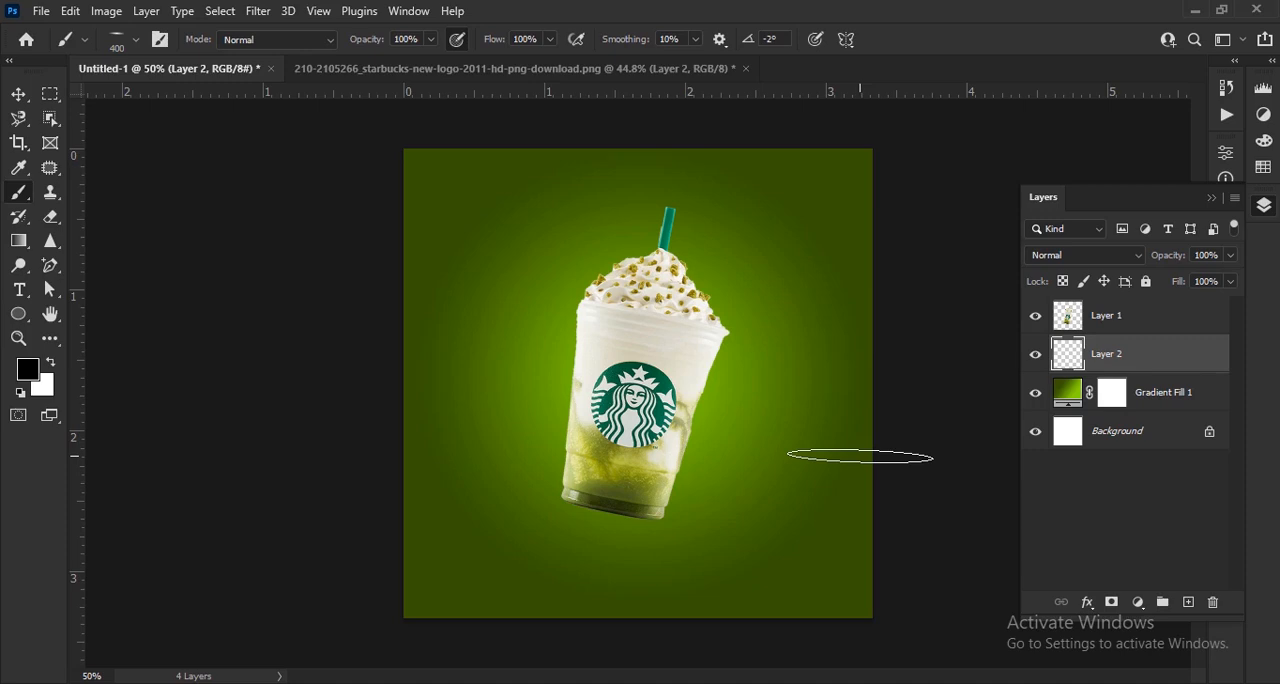
scroll(586, 530, up, 4)
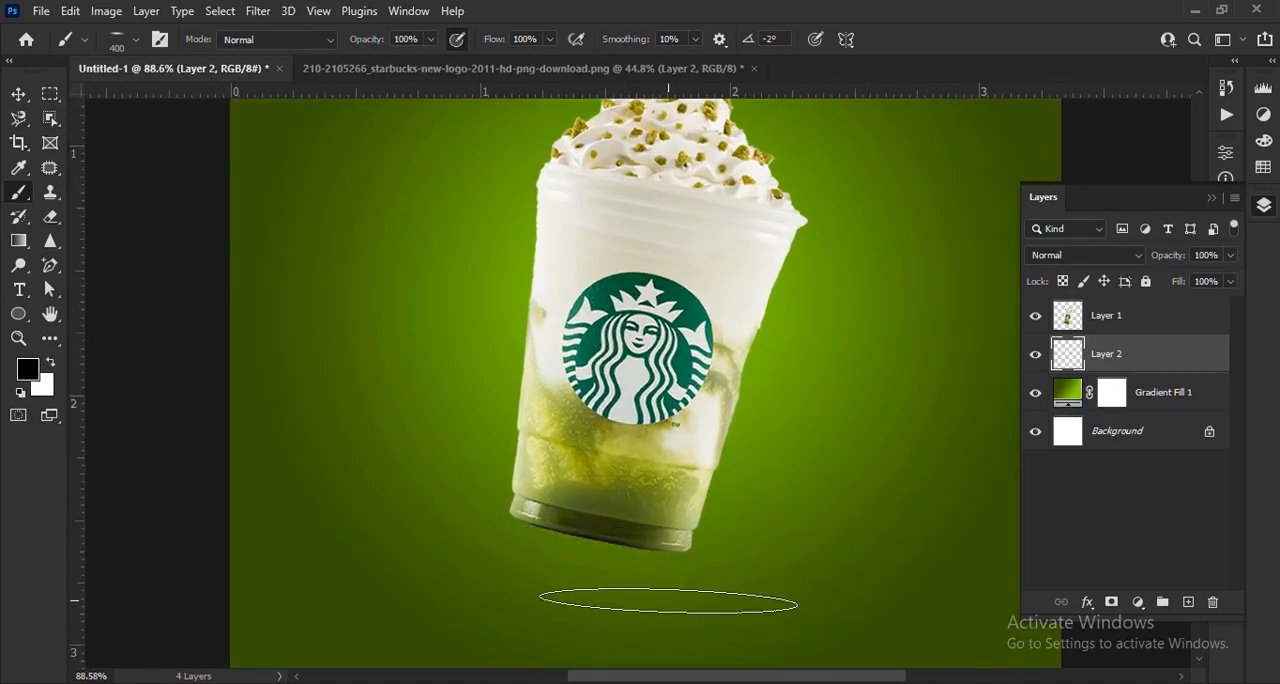
scroll(676, 574, up, 2)
right_click(690, 574)
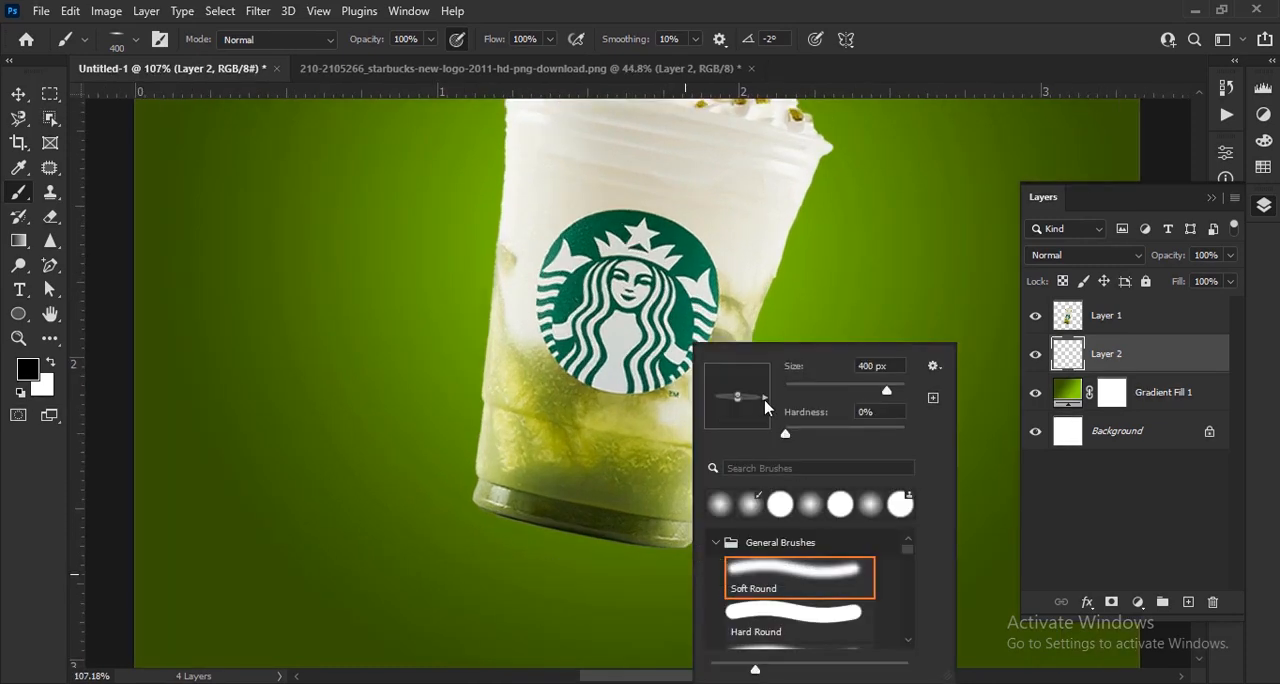
drag(767, 405, 771, 402)
drag(742, 408, 750, 400)
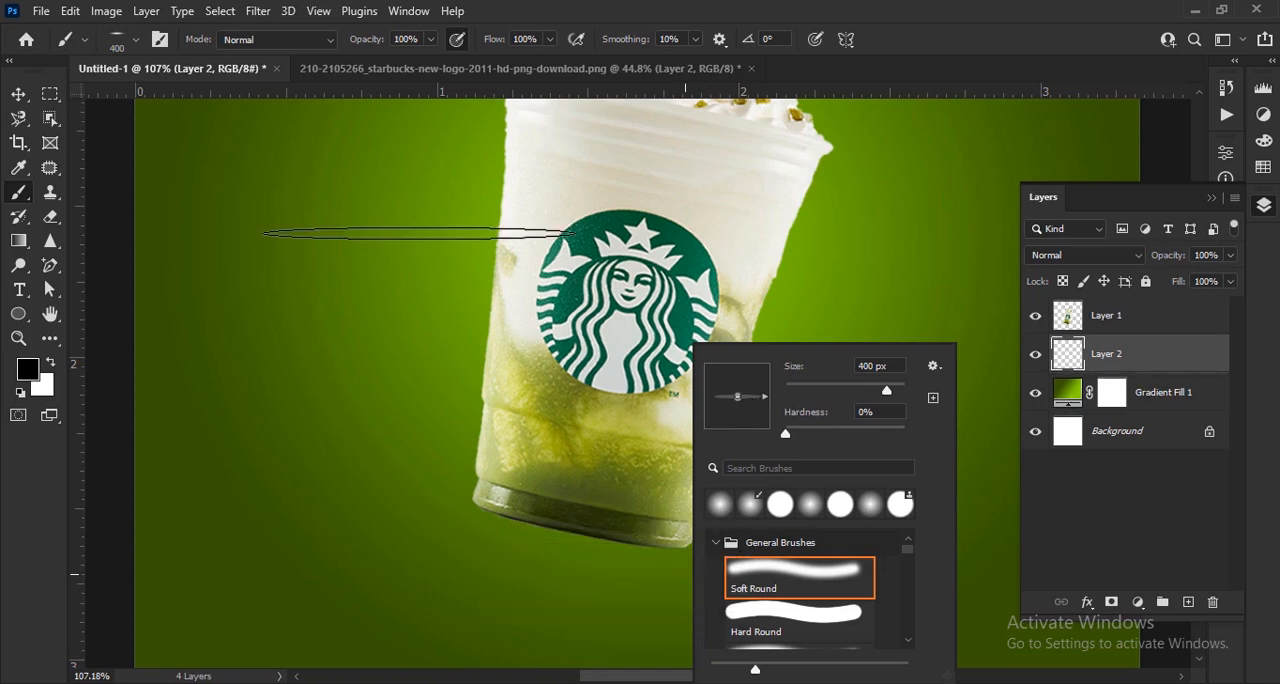
drag(368, 41, 456, 66)
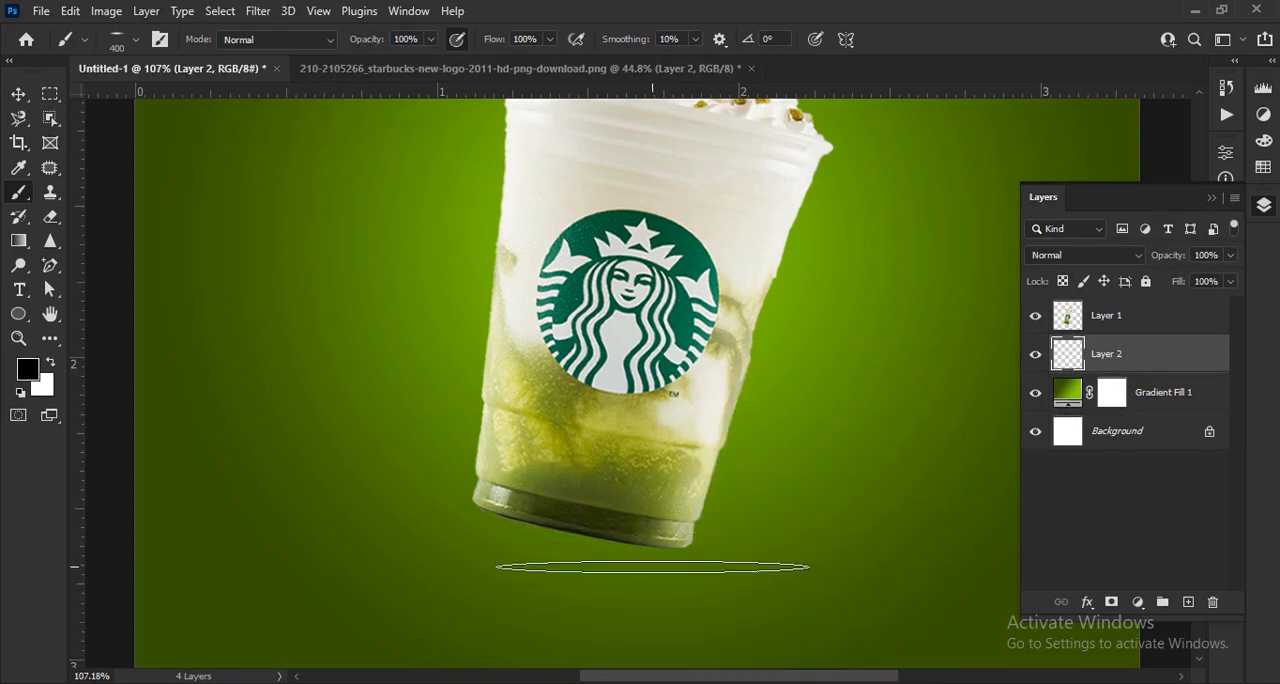
- Paint a thin, soft black shadow just beneath the cup's base on the new layer
click(691, 560)
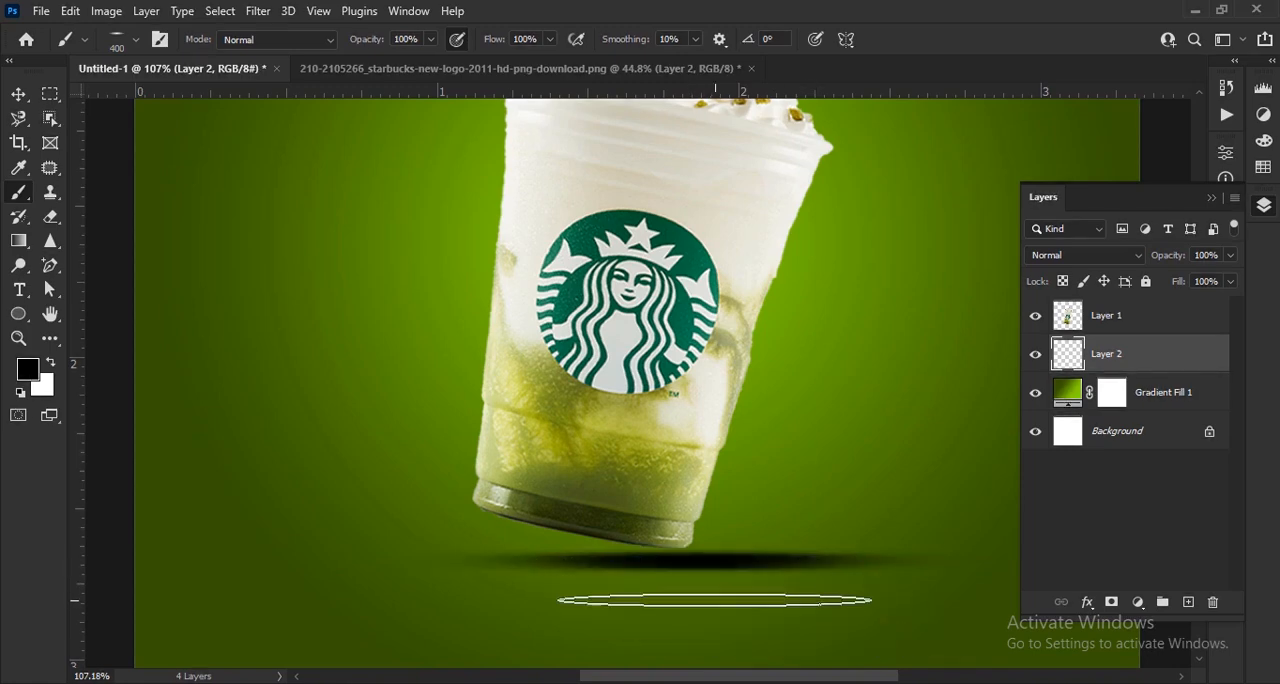
key(ctrl+0)
click(18, 95)
scroll(706, 514, up, 3)
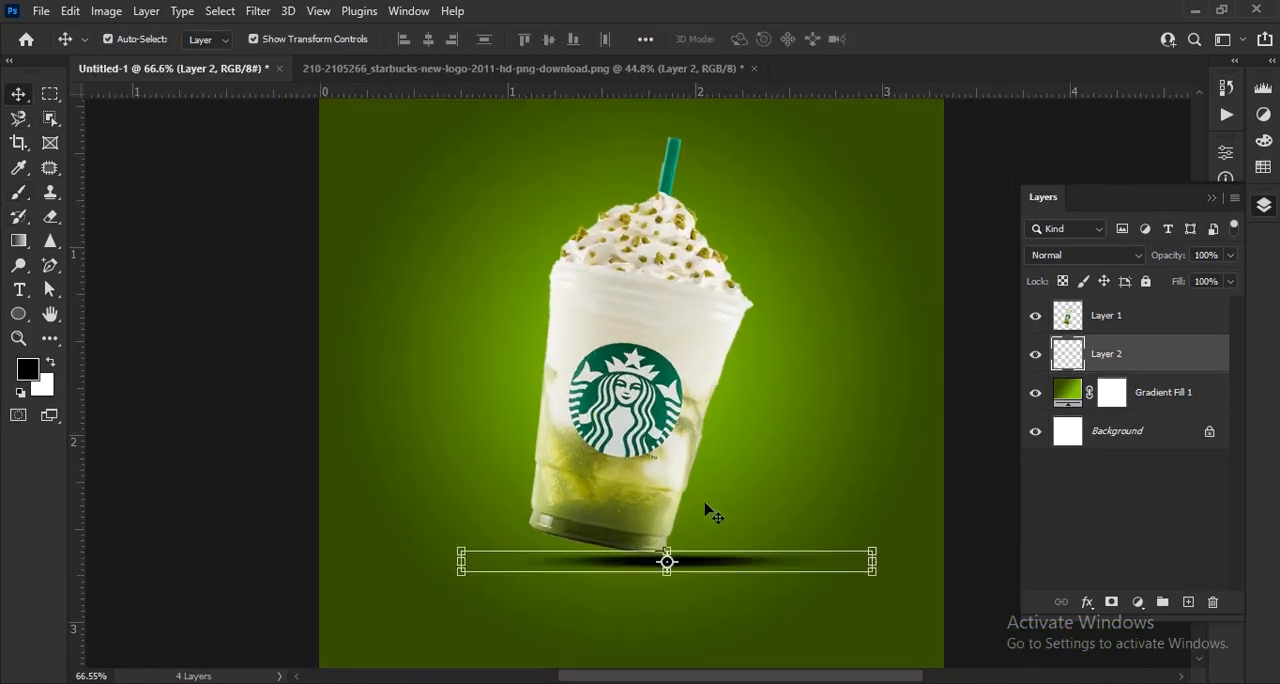
- Nudge the black shadow layer slightly to the left beneath the cup's base
key(Left)
key(Left)
key(Left)
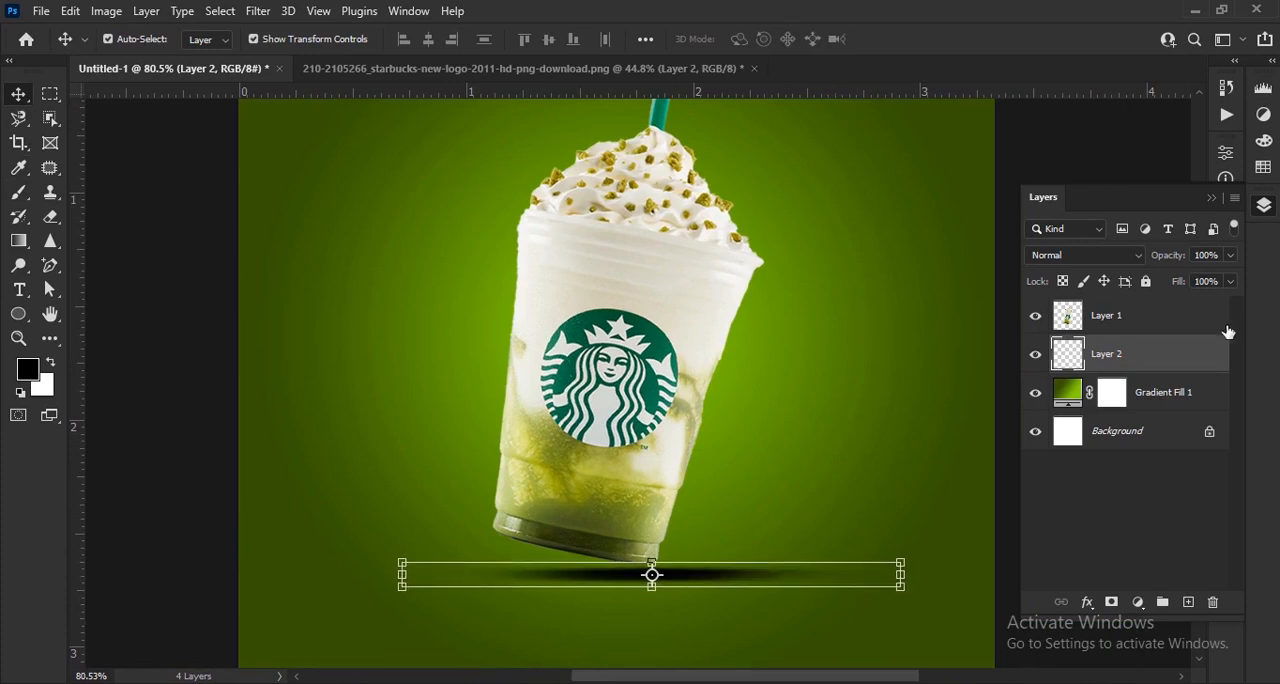
- Soften the shadow layer with a Box Blur of 9 pixels radius
click(257, 11)
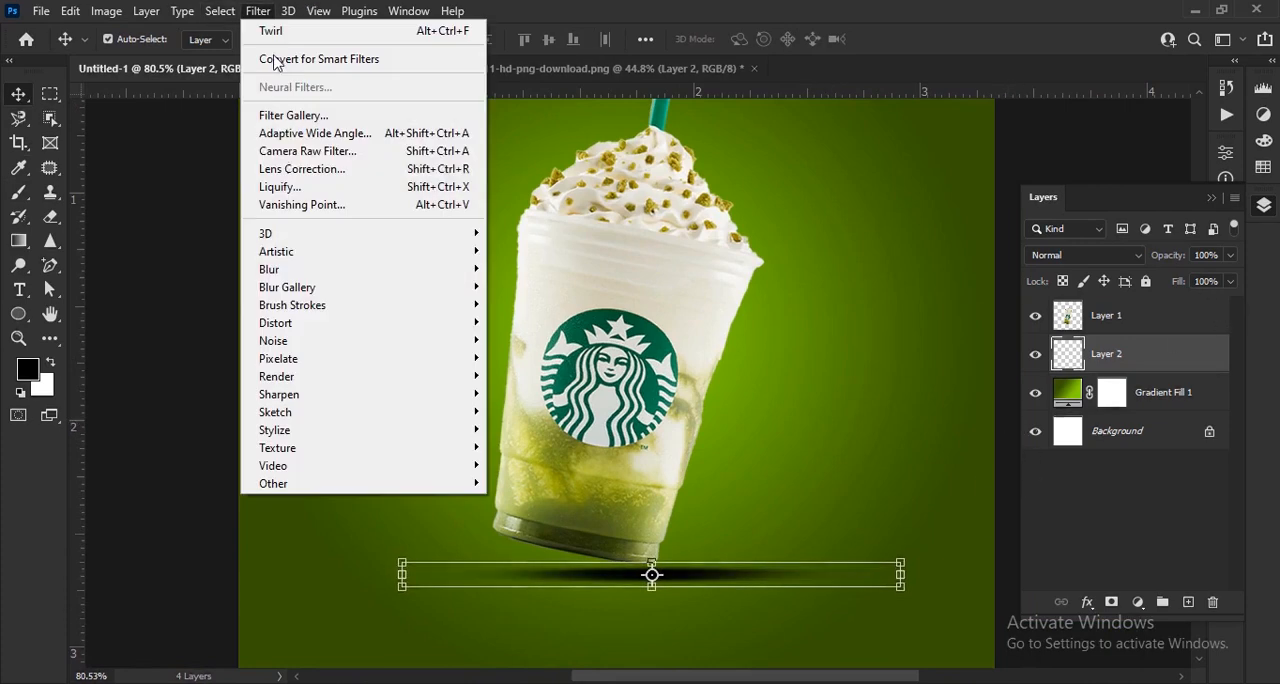
mouse_move(285, 268)
click(530, 322)
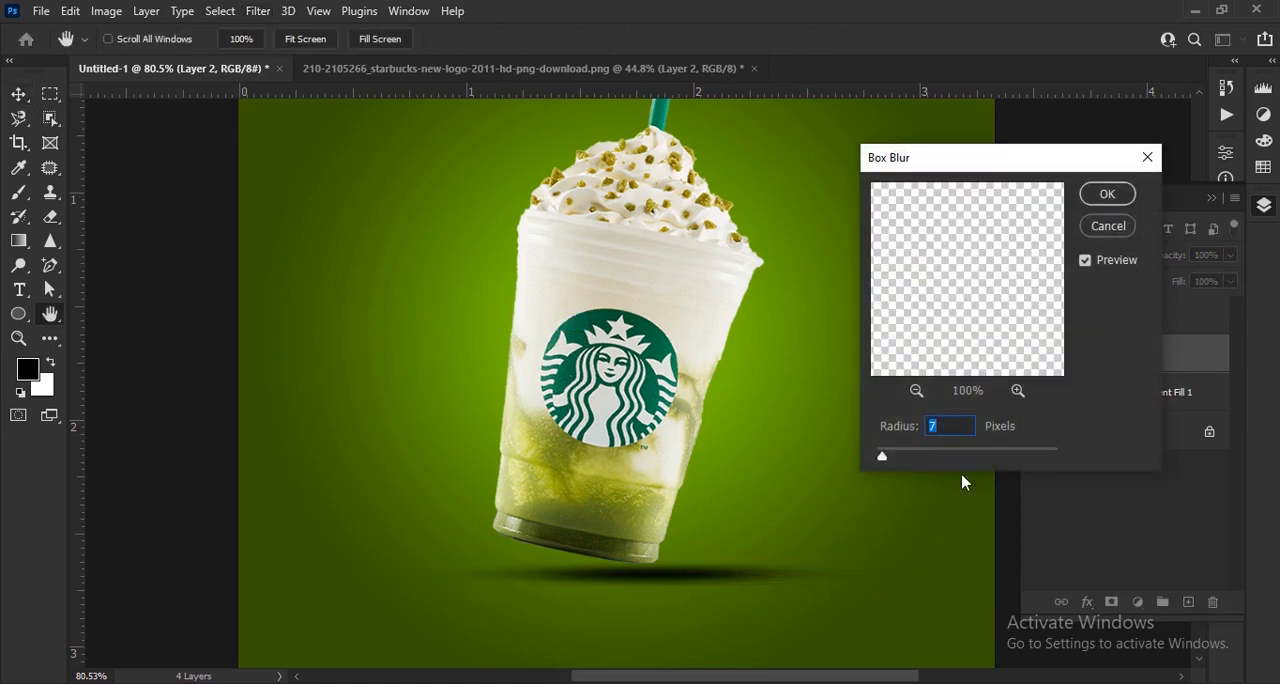
click(1107, 194)
click(891, 497)
scroll(891, 497, down, 4)
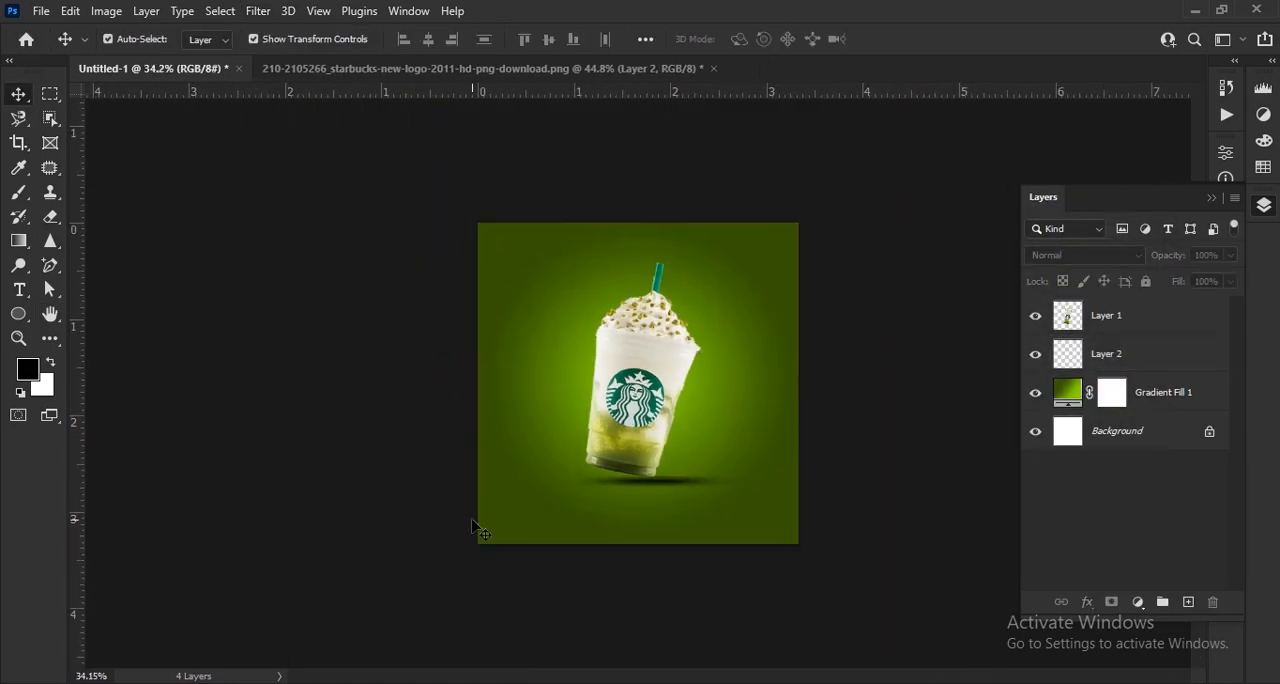
scroll(620, 491, up, 3)
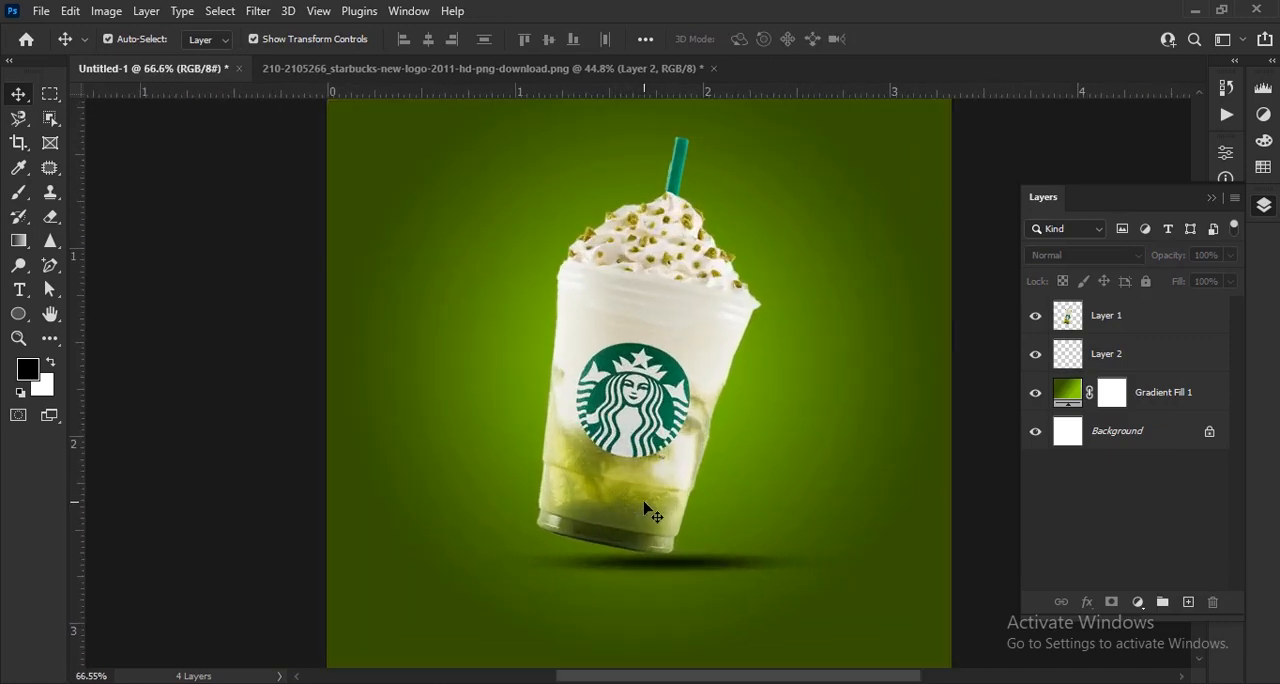
- Nudge the blurred shadow slightly down, away from the cup's base
click(697, 572)
scroll(695, 573, up, 5)
key(Down)
key(Down)
key(Down)
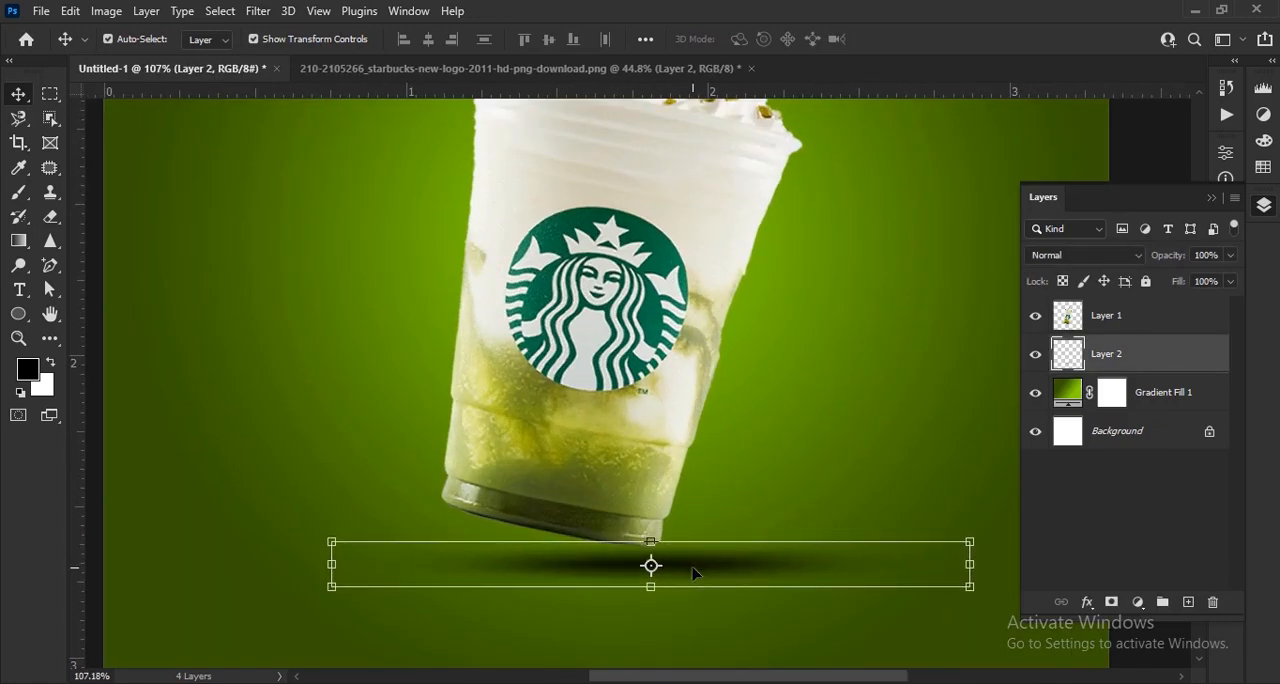
- Nudge the cup layer slightly to the right over its shadow
click(662, 510)
key(Right)
key(Right)
key(Right)
key(Right)
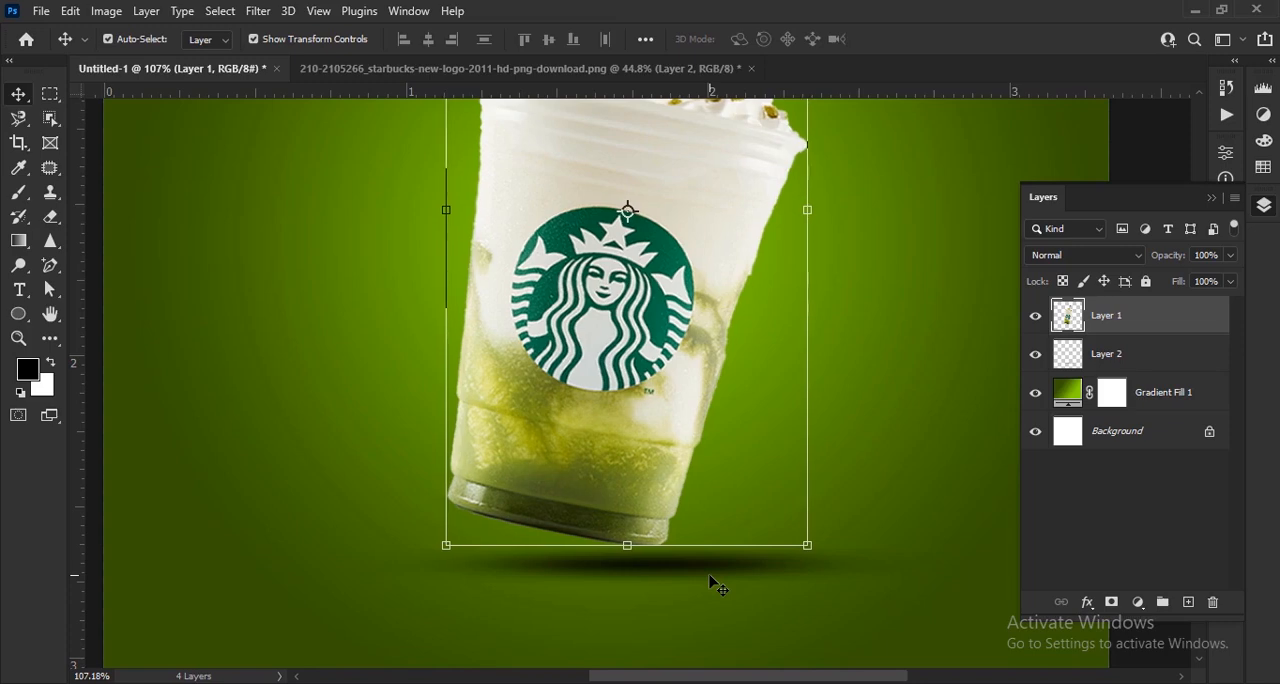
scroll(720, 588, down, 6)
click(934, 587)
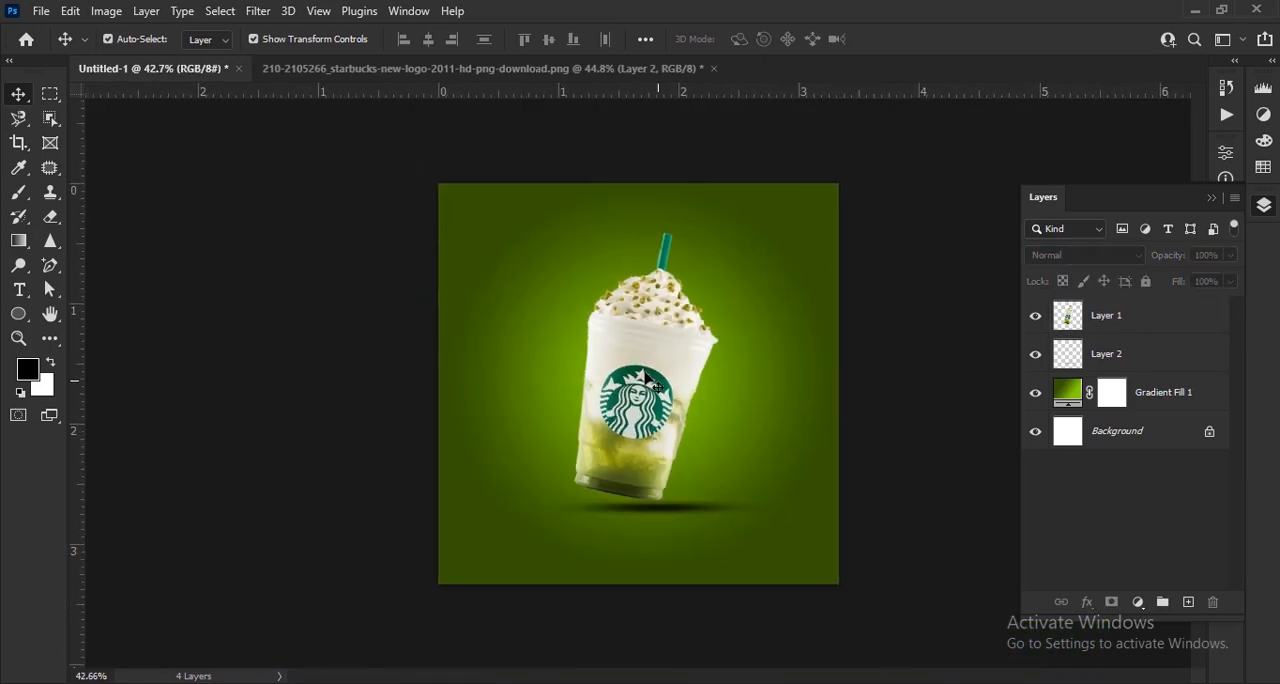
scroll(645, 378, up, 1)
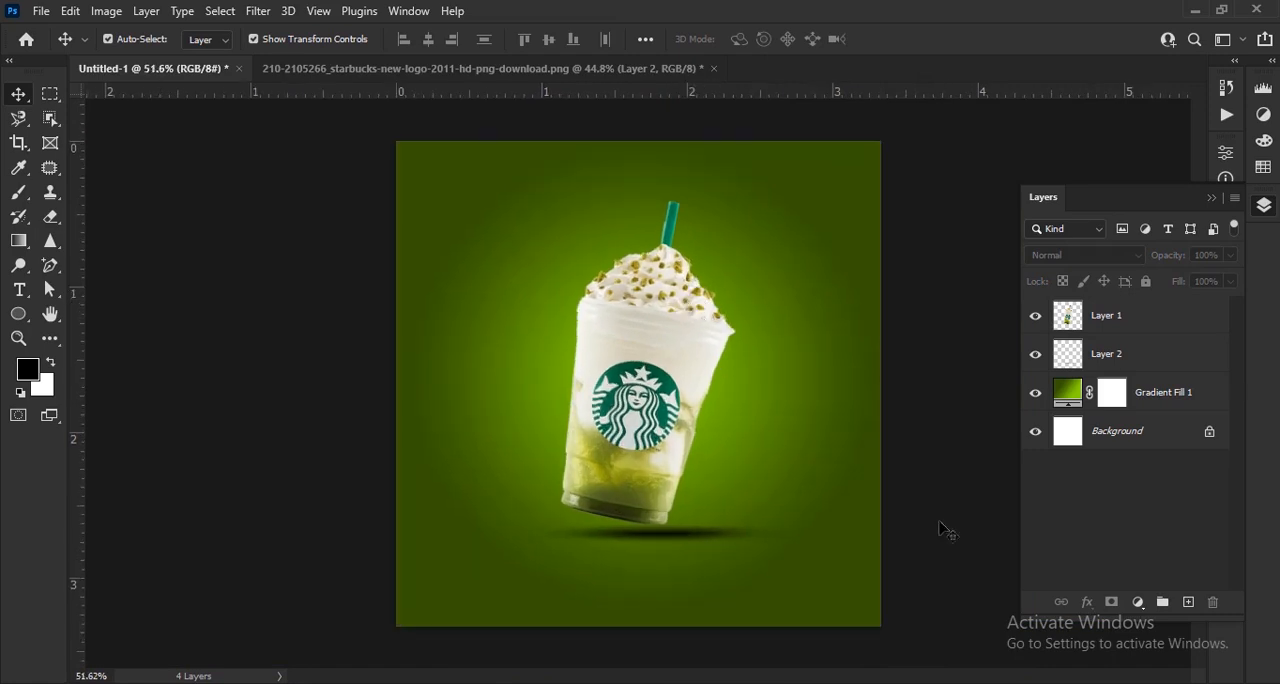
- Add a new empty layer above the cup and make white the foreground colour for the Brush tool
click(1189, 603)
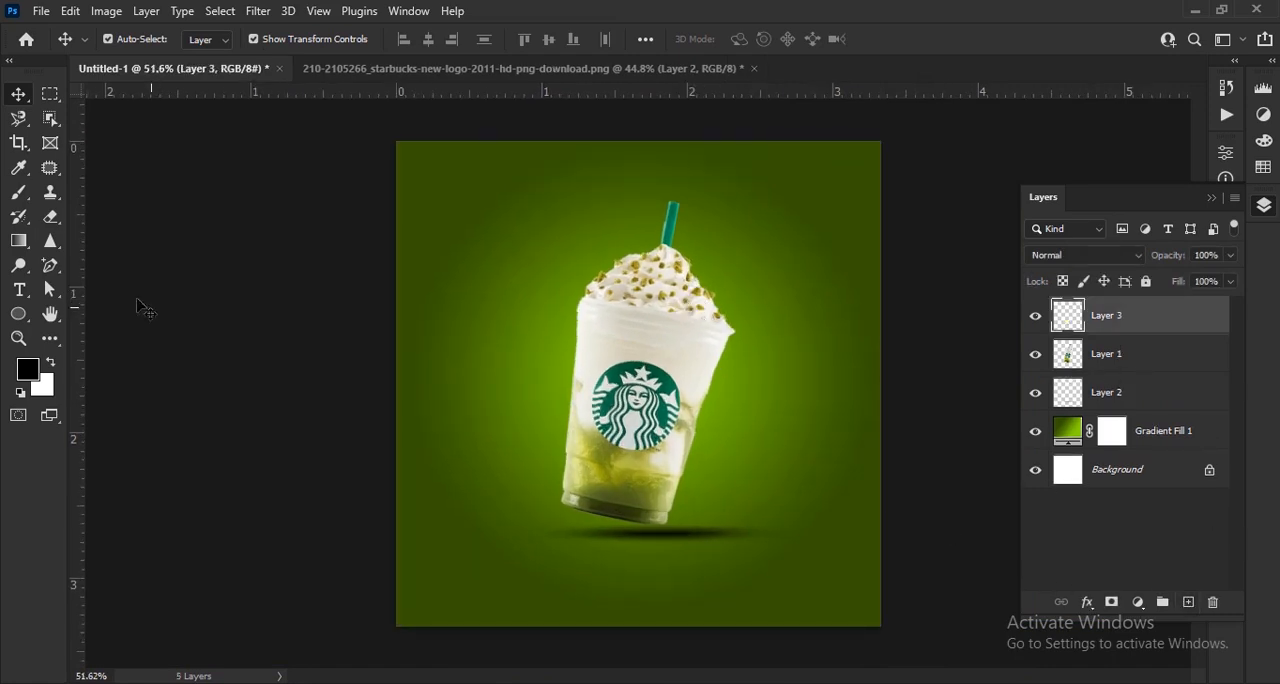
click(53, 364)
click(20, 199)
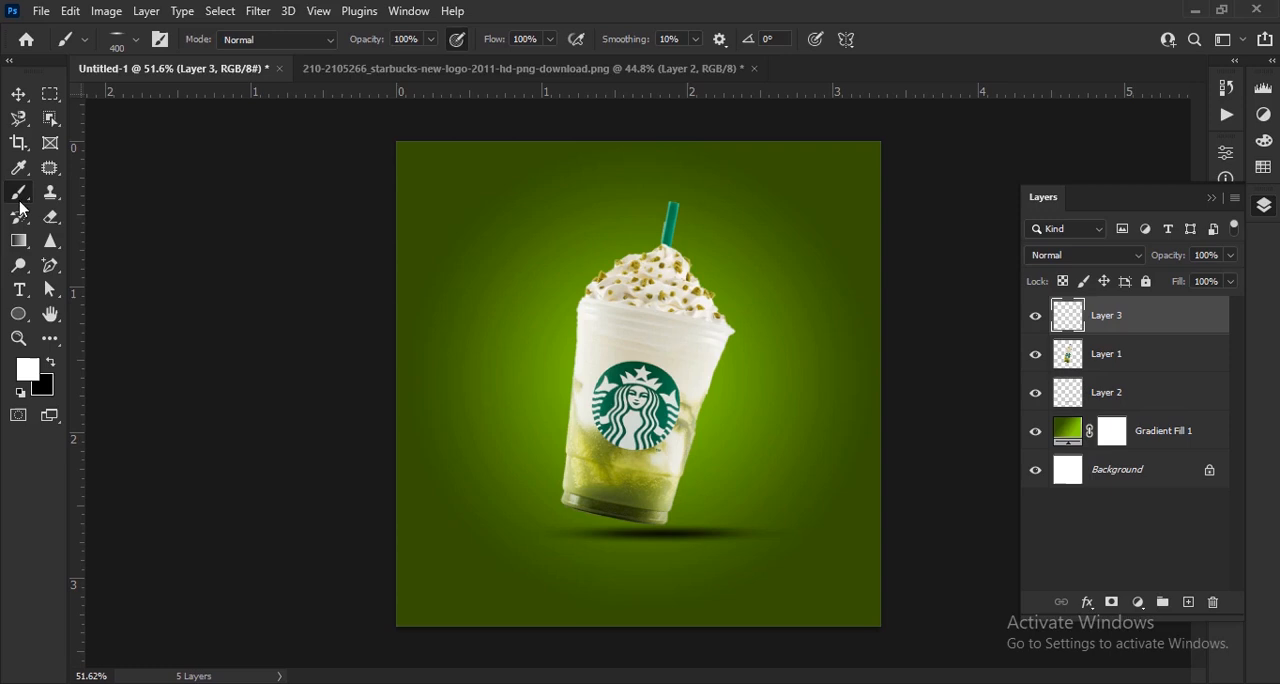
- Choose brush 32 from the Free Sunshine Photoshop brush set for painting light rays
click(125, 42)
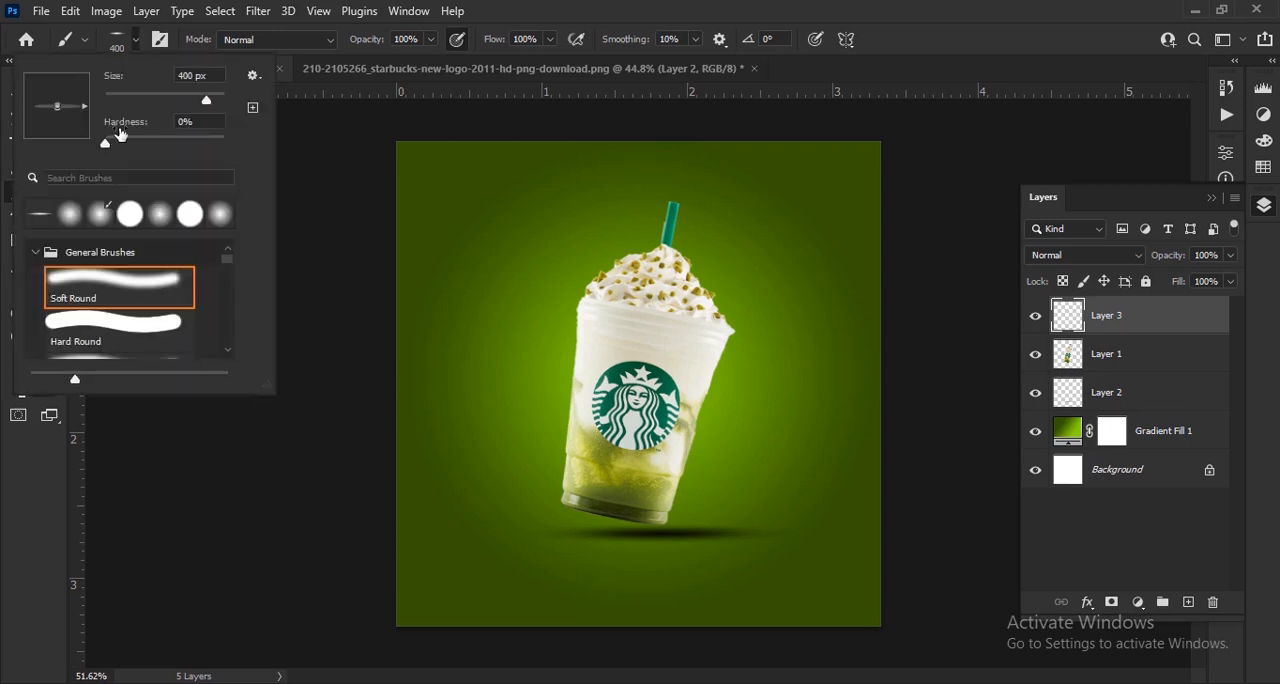
click(36, 256)
click(38, 282)
click(38, 308)
scroll(98, 321, down, 5)
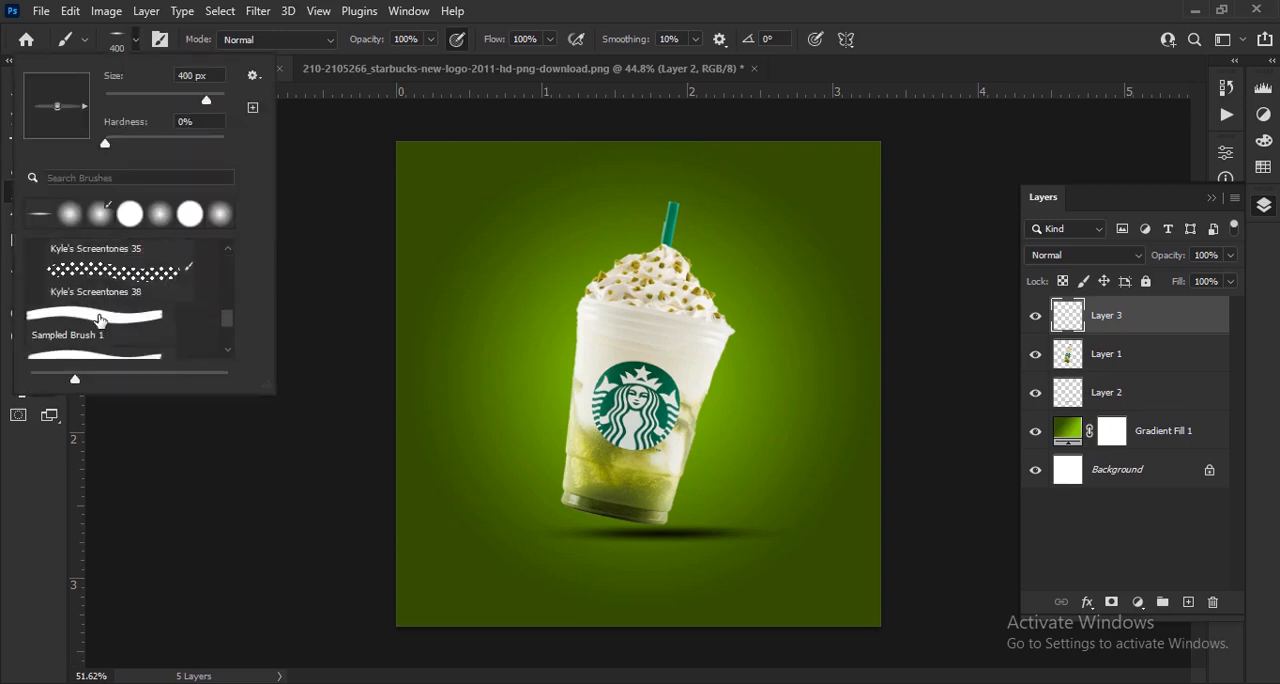
scroll(100, 321, down, 3)
click(100, 288)
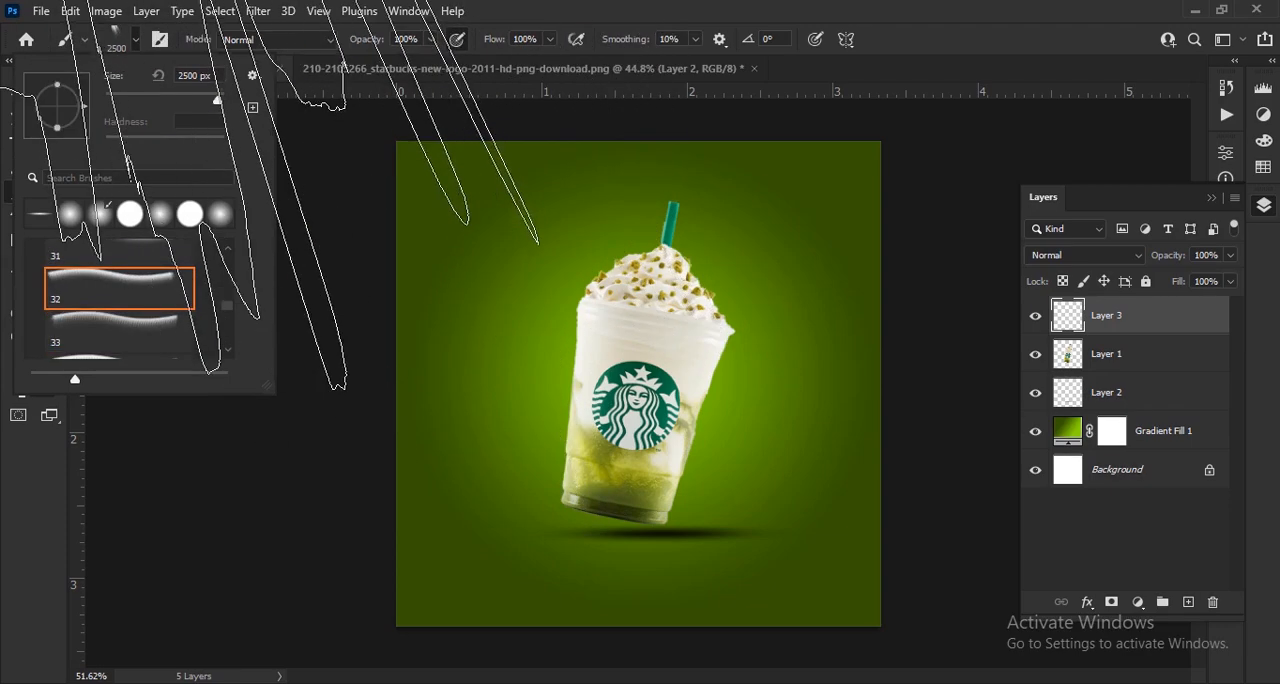
drag(206, 94, 197, 101)
scroll(181, 313, up, 1)
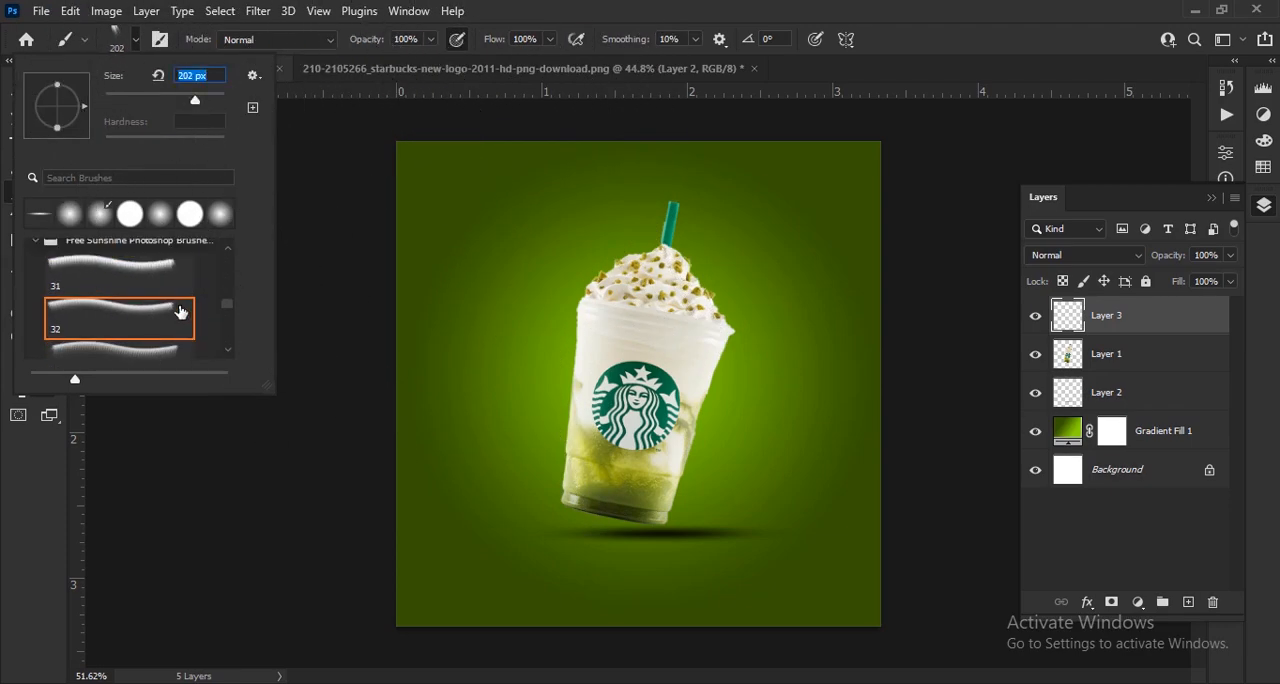
click(116, 314)
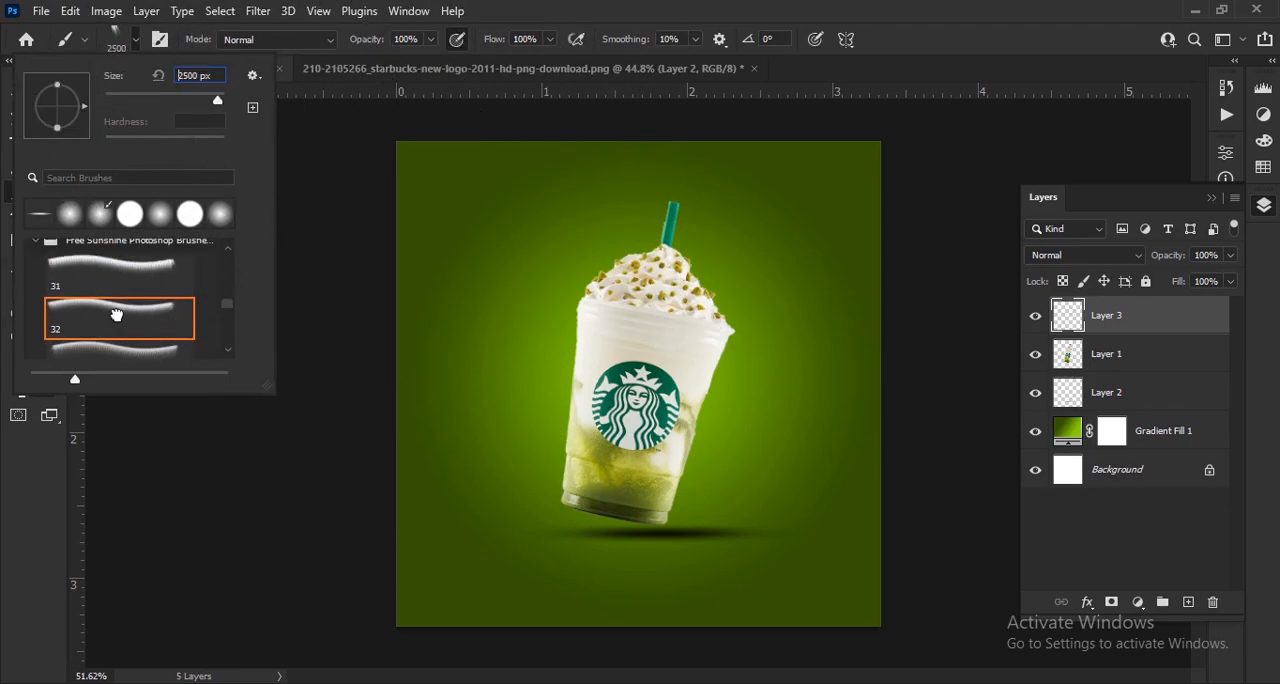
click(137, 48)
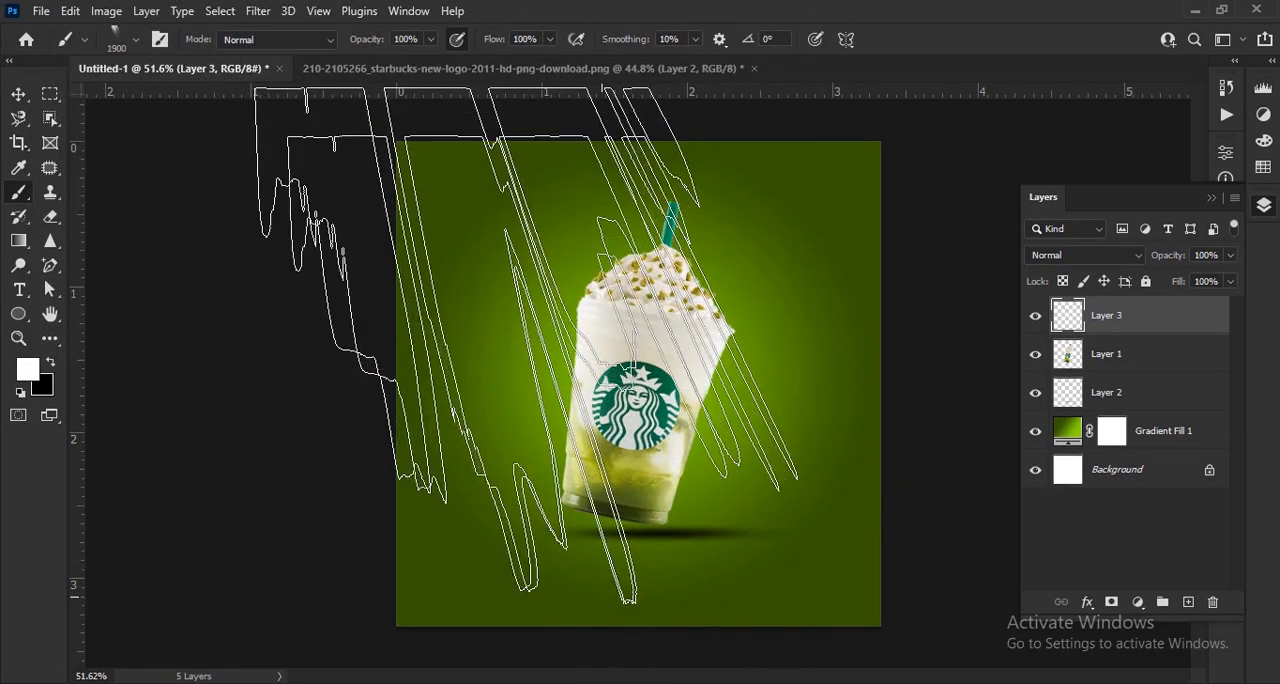
- Reduce the brush size to 1900 px and stamp white light rays diagonally from the canvas's upper-left corner
key(bracketleft)
key(bracketleft)
key(bracketleft)
key(bracketleft)
key(bracketleft)
key(bracketleft)
click(525, 335)
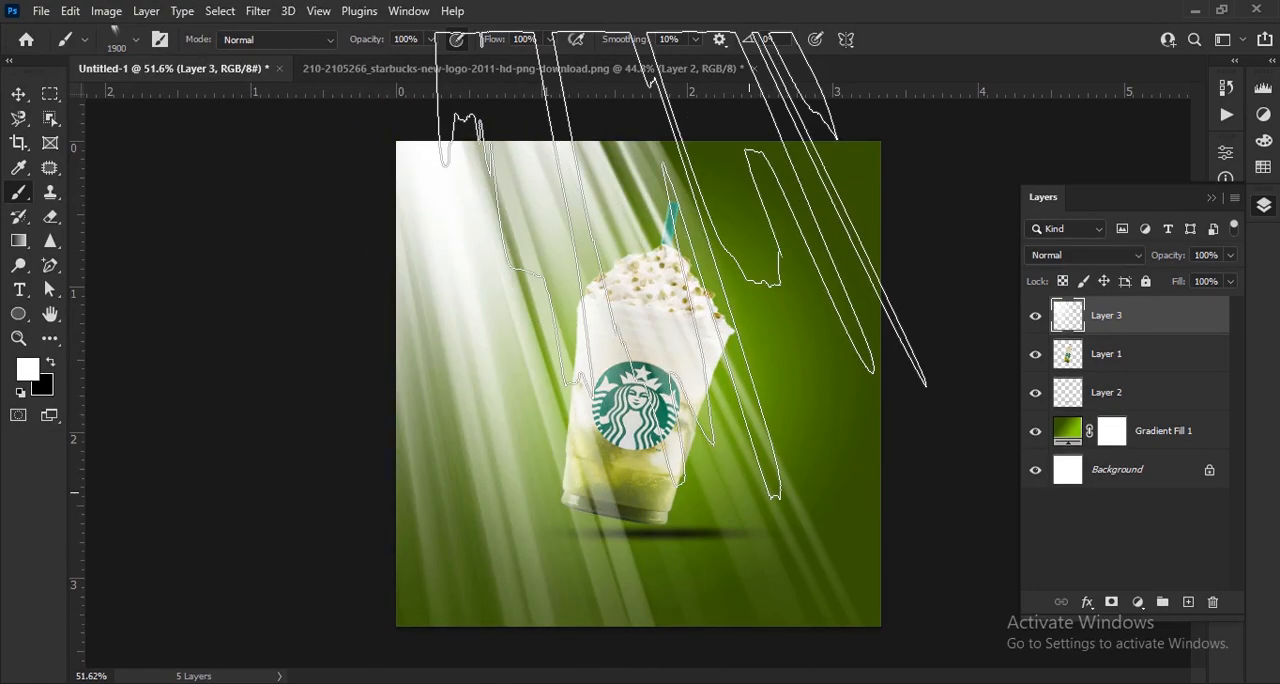
- Transform the light rays to 55.99% width, 113.69% height and -21.57° rotation, and place them over the canvas's upper-left corner
key(v)
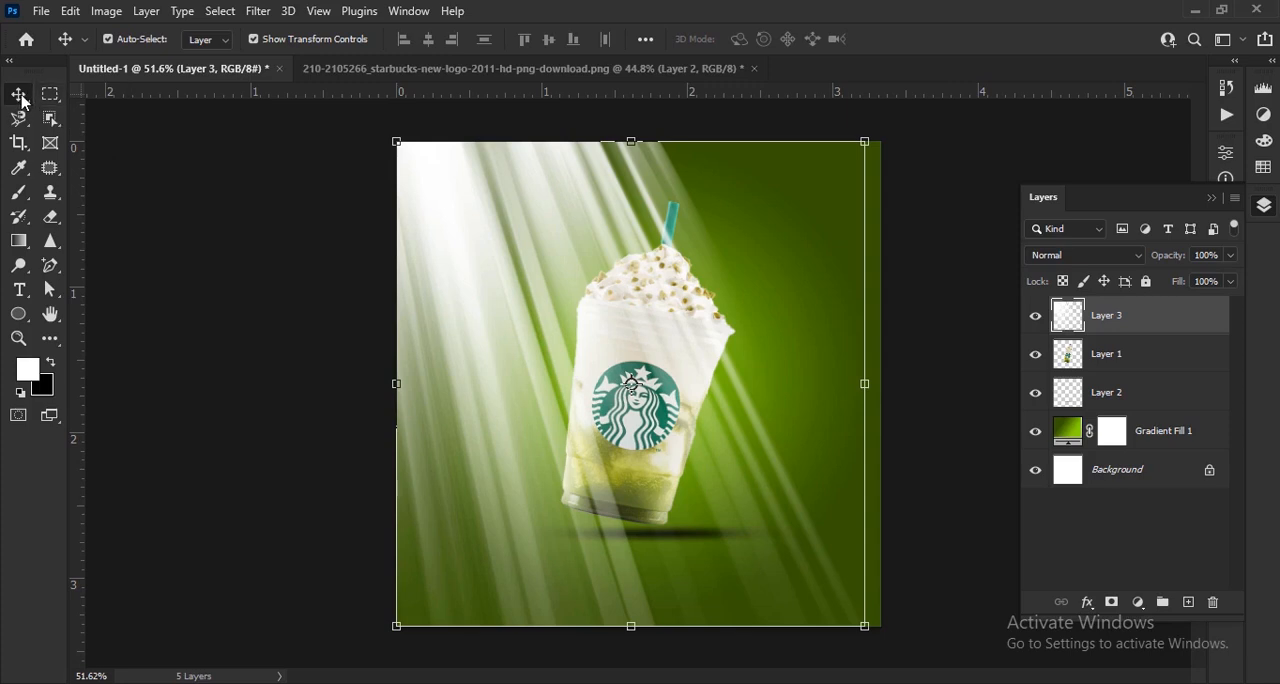
drag(868, 371, 666, 366)
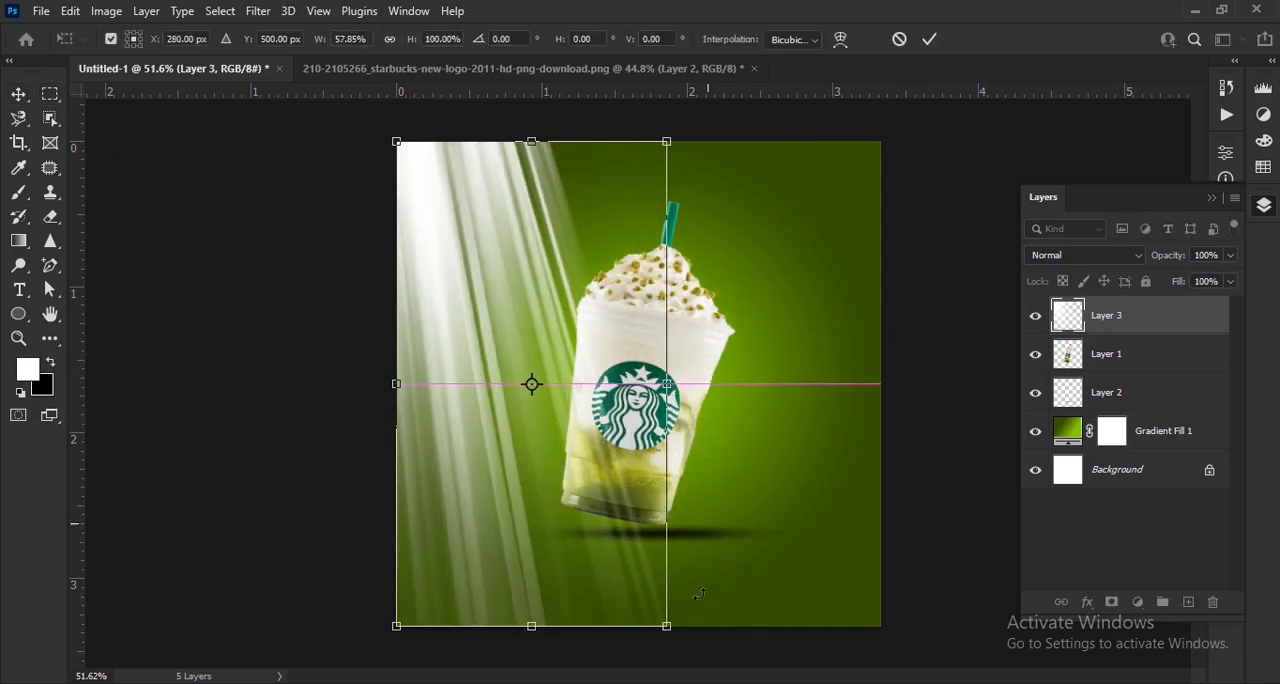
drag(700, 650, 866, 617)
drag(533, 509, 535, 383)
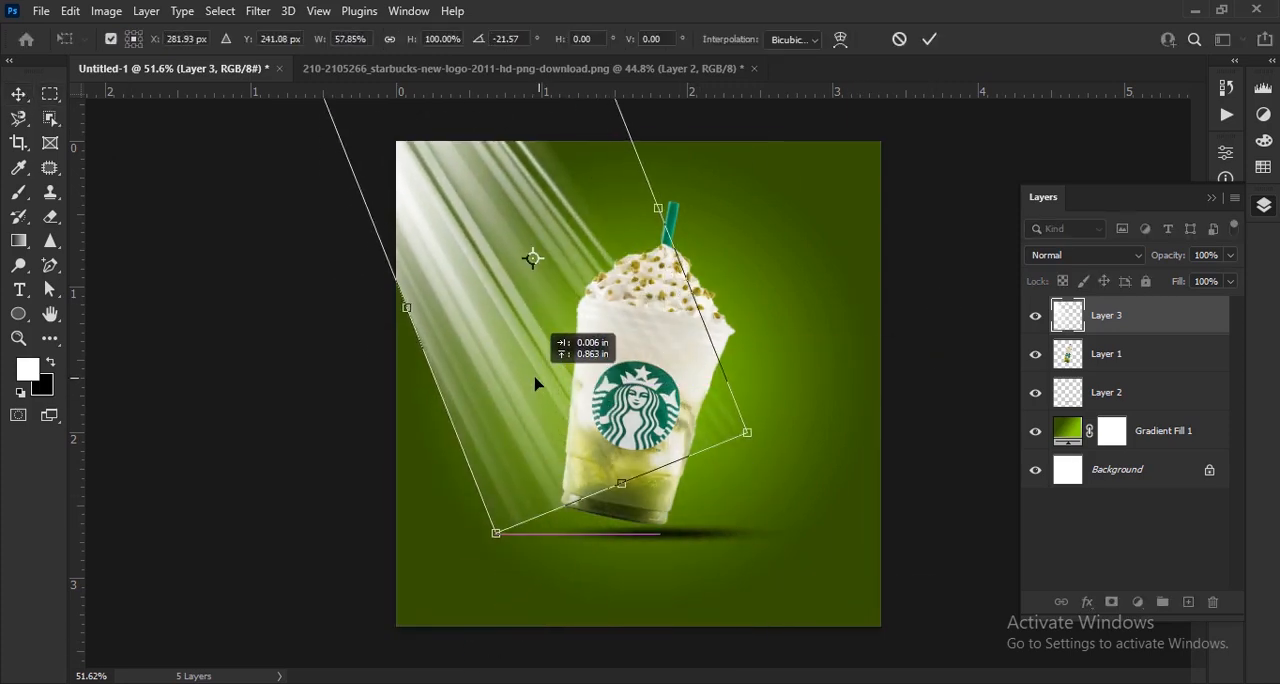
drag(656, 471, 725, 513)
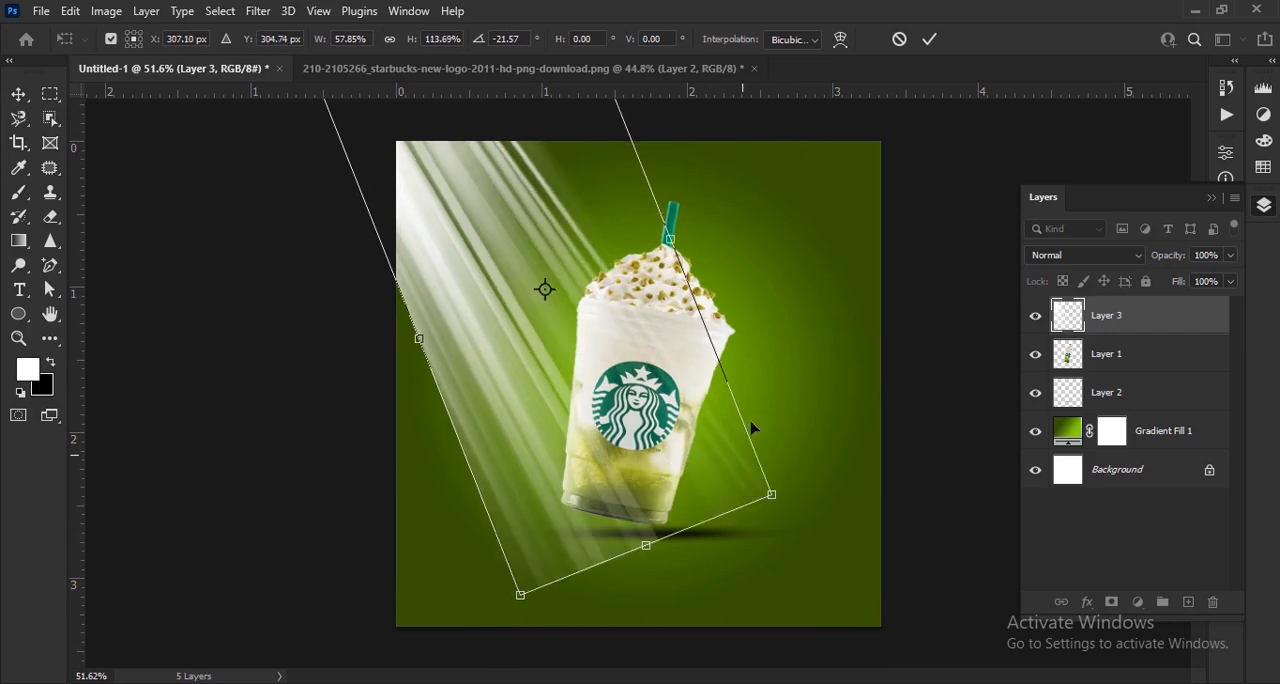
mouse_move(700, 300)
mouse_down()
mouse_move(712, 296)
mouse_move(702, 299)
mouse_up()
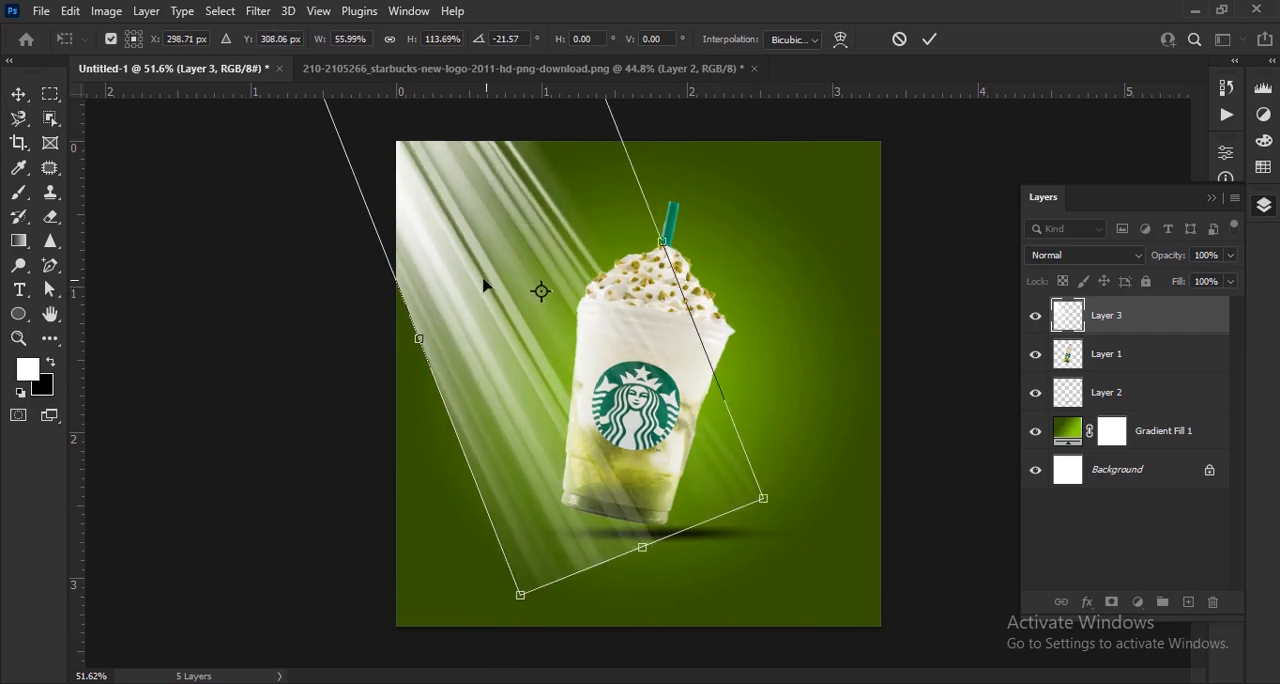
drag(480, 284, 497, 276)
key(Return)
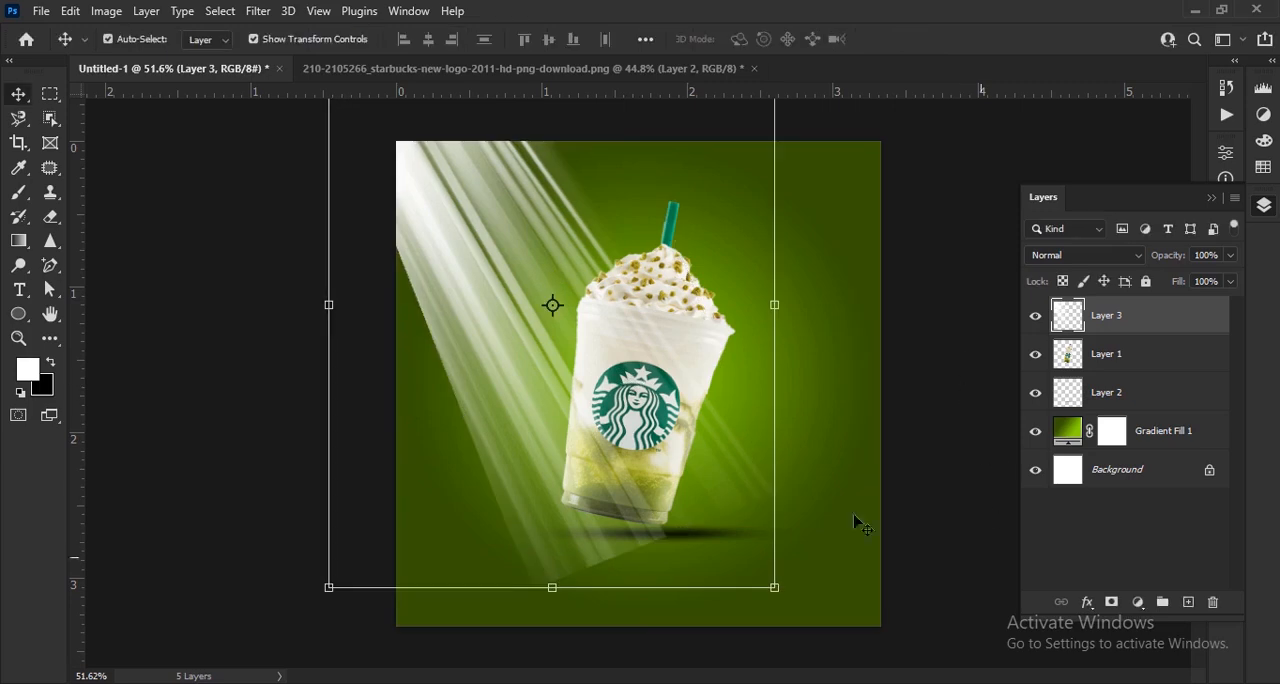
- Soften the light rays layer with a Box Blur of 29 pixels radius
click(255, 11)
mouse_move(330, 269)
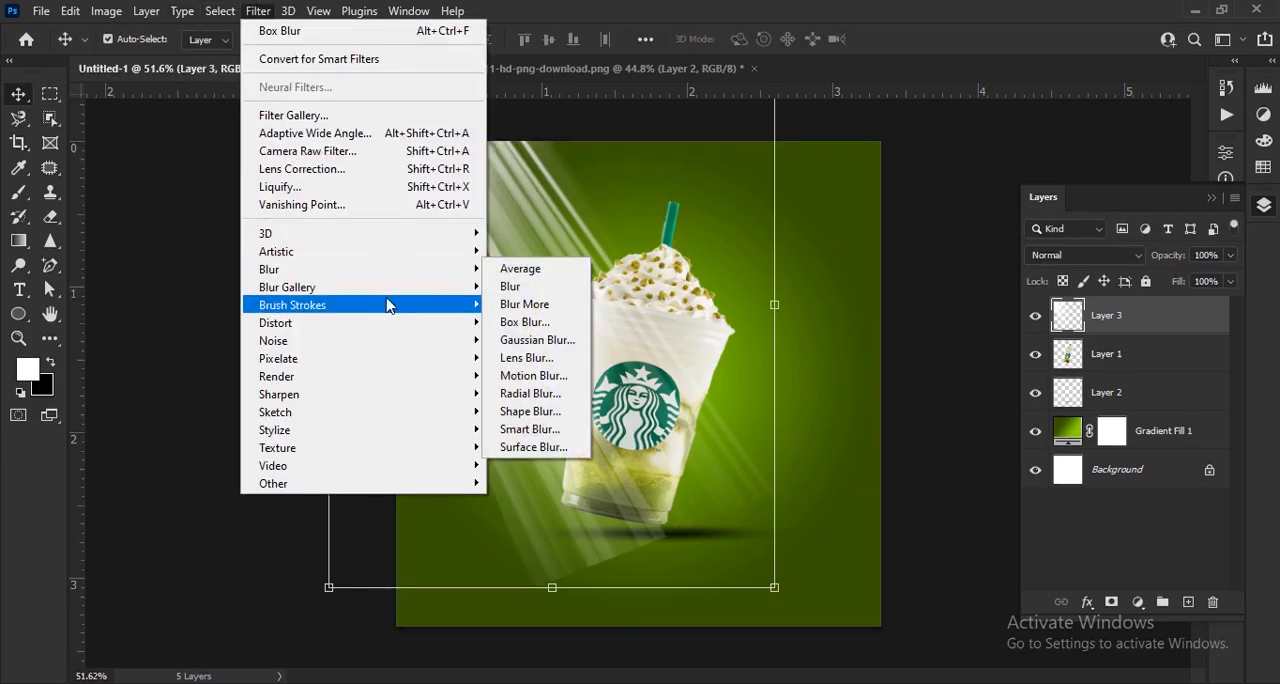
click(524, 322)
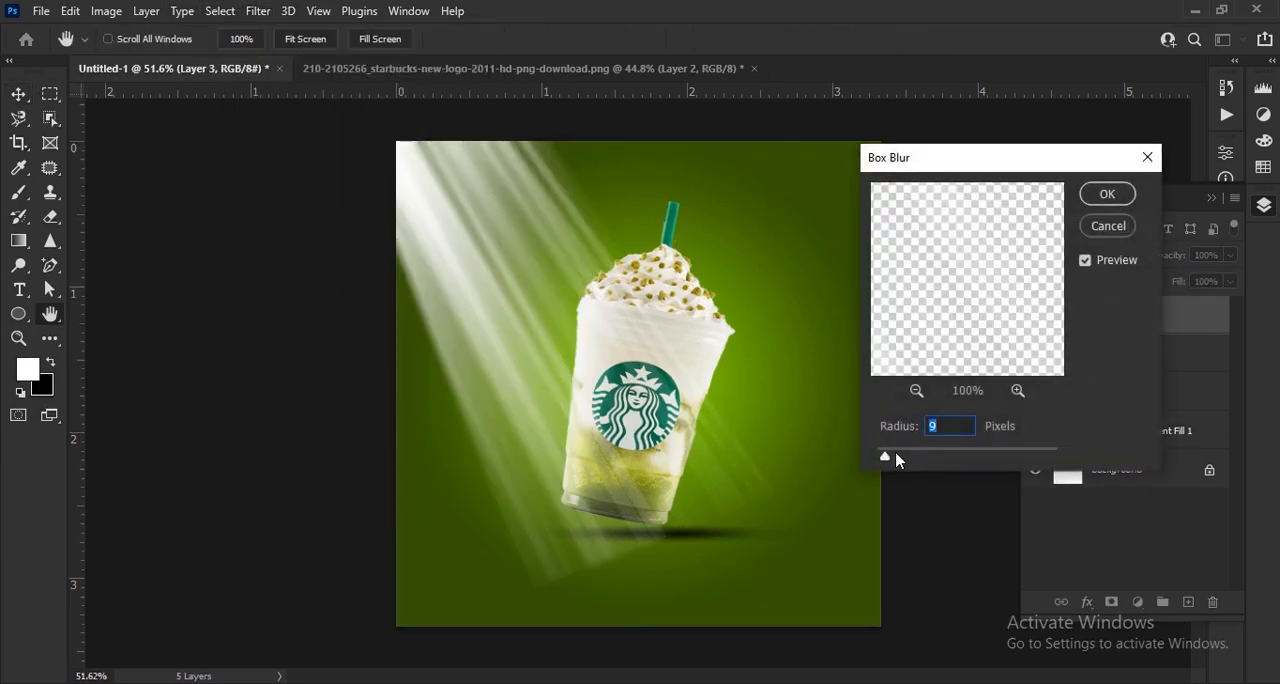
drag(896, 458, 914, 460)
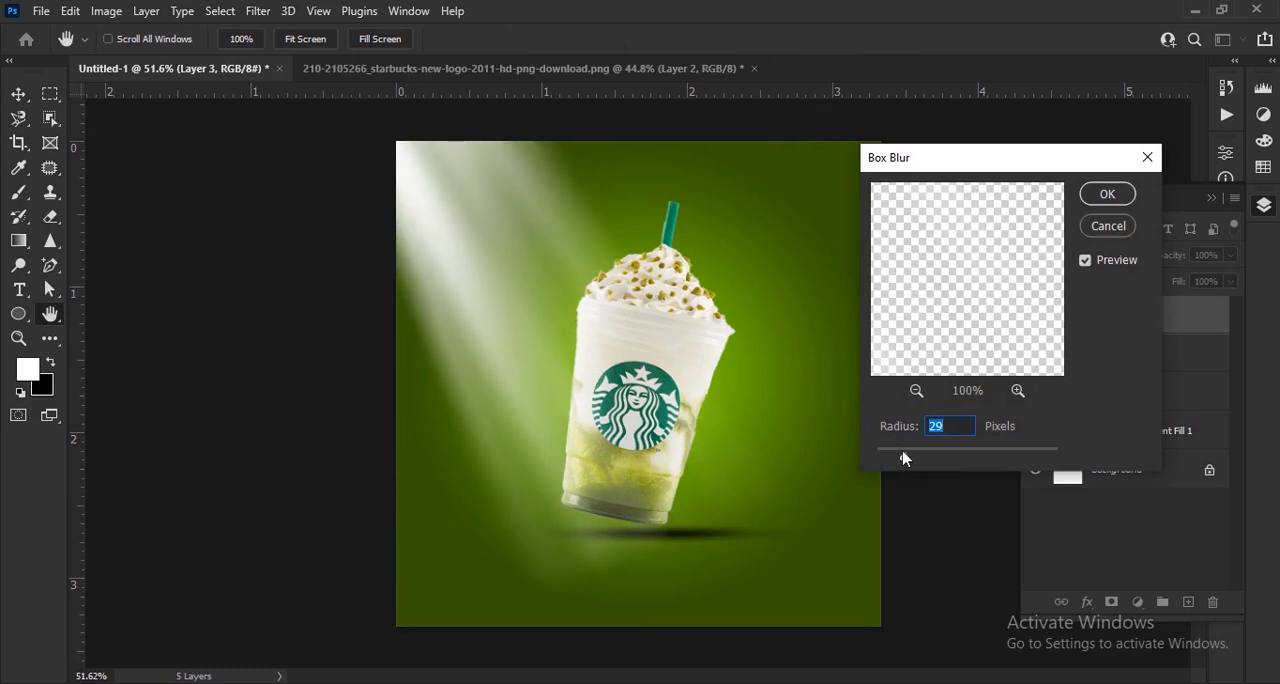
click(1107, 194)
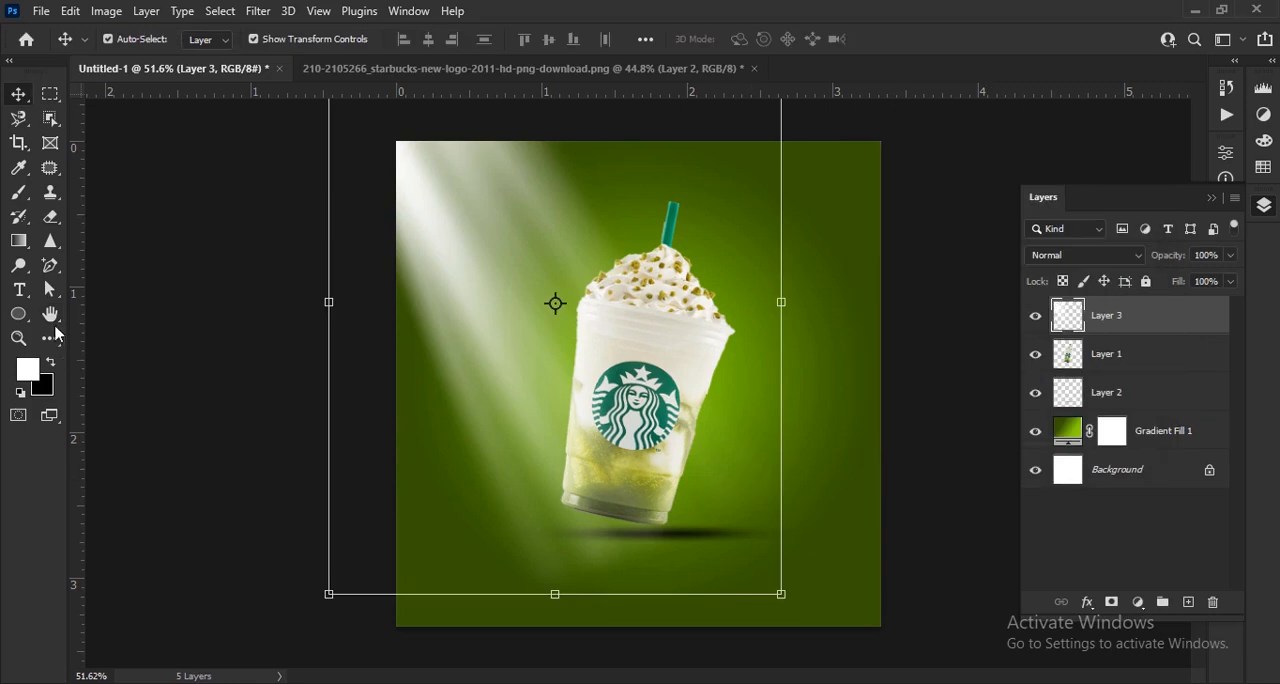
- Set up the Eraser with a soft round 100 px tip at 0% hardness and 64% opacity
right_click(50, 216)
click(130, 215)
click(135, 40)
click(105, 214)
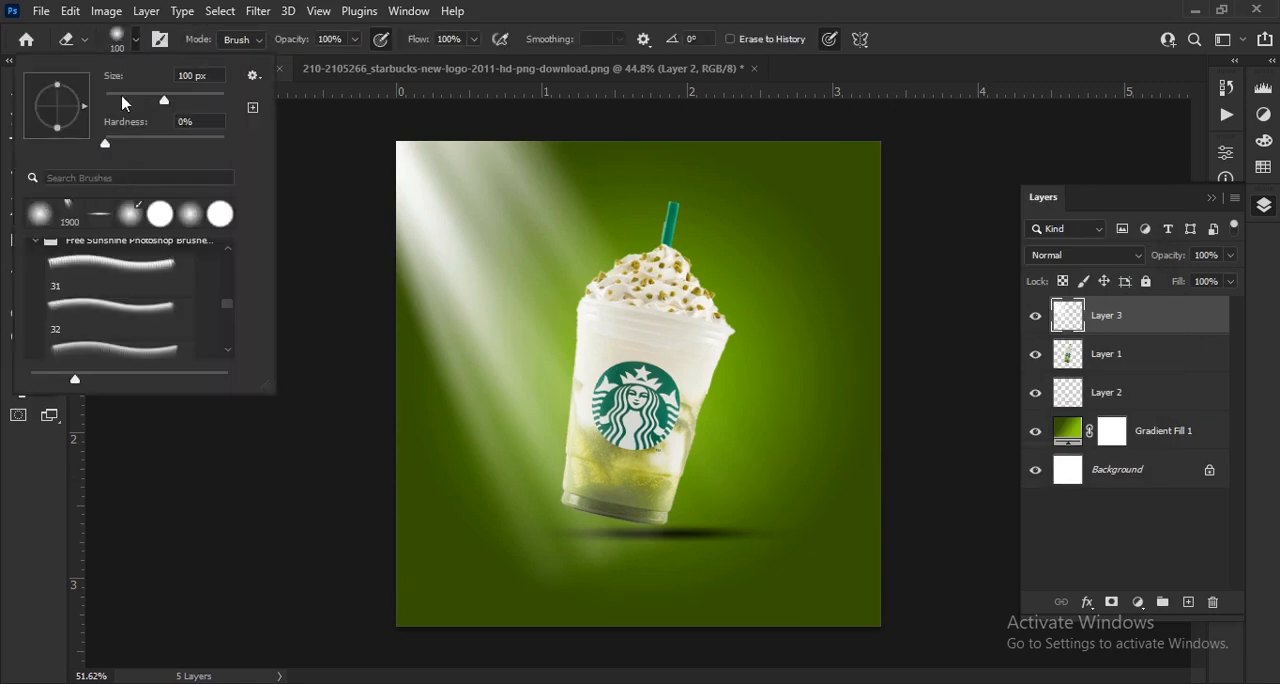
click(135, 41)
drag(289, 43, 254, 54)
scroll(488, 543, up, 2)
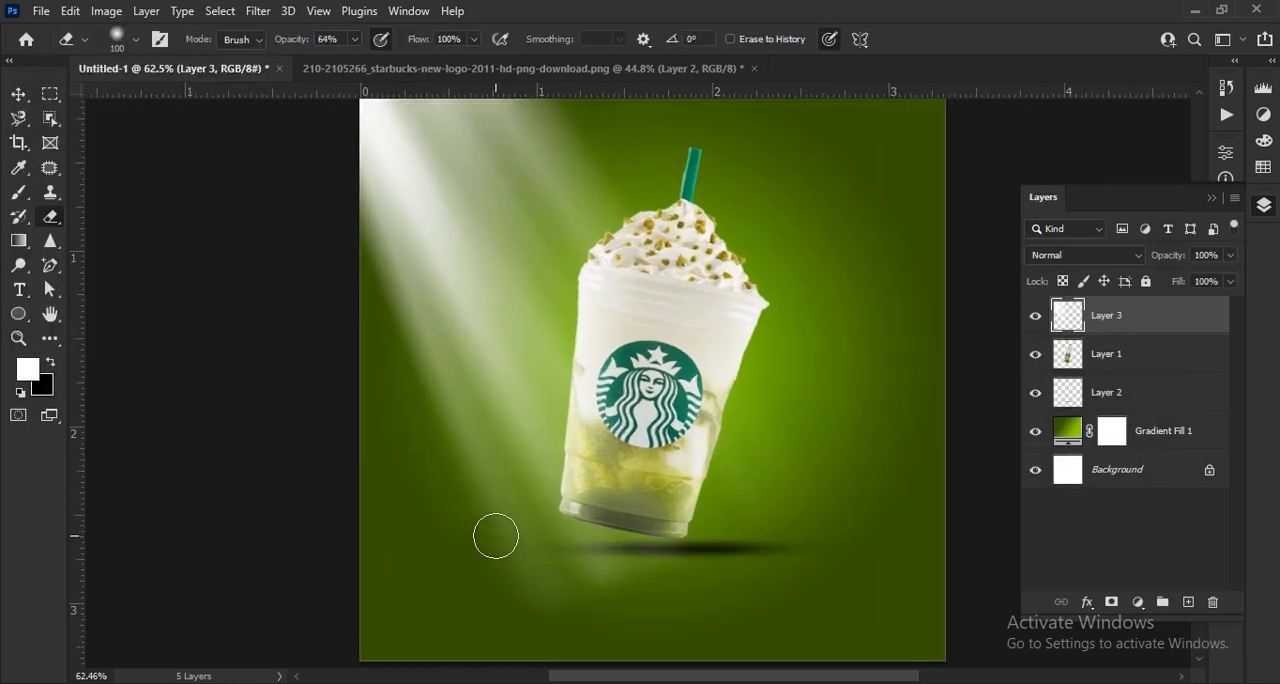
- Enlarge the eraser to 400 px, fade the rays' outer edge, and fade their lower ends at 46% opacity
key(bracketright)
key(bracketright)
key(bracketright)
key(bracketright)
key(bracketright)
key(bracketright)
key(bracketright)
mouse_move(340, 358)
mouse_down()
mouse_move(296, 245)
mouse_move(335, 281)
mouse_move(486, 550)
mouse_up()
drag(306, 43, 289, 97)
mouse_move(288, 198)
mouse_down()
mouse_move(398, 330)
mouse_move(720, 646)
mouse_up()
scroll(760, 365, down, 3)
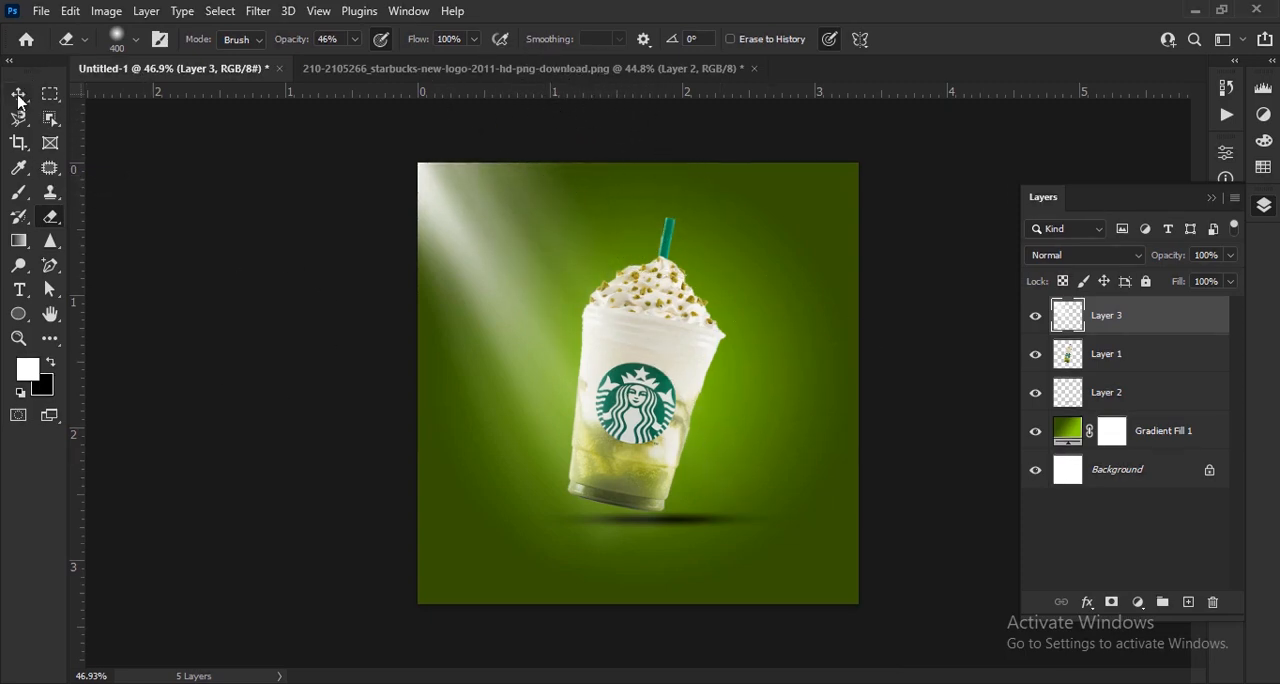
- Move the light rays layer beneath the cup layer in the stacking order
key(v)
drag(1129, 317, 1108, 372)
click(875, 448)
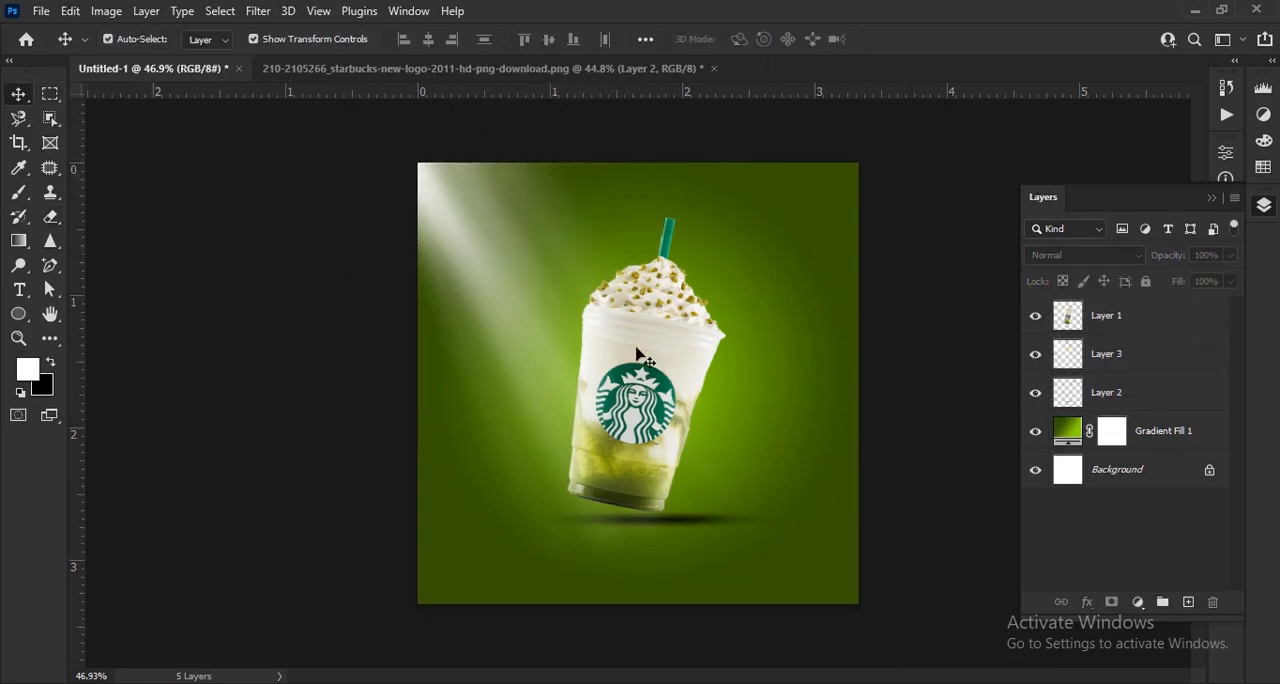
scroll(616, 327, down, 2)
scroll(640, 346, up, 2)
scroll(700, 355, up, 1)
scroll(745, 332, up, 1)
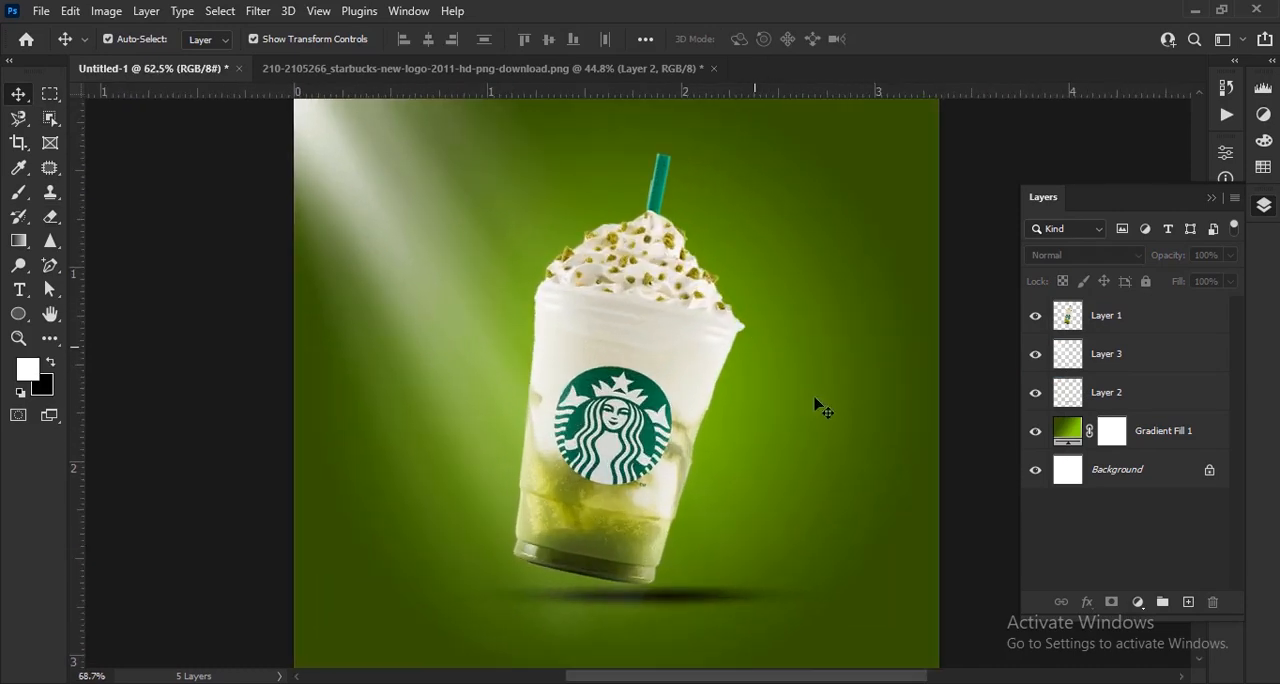
- Add a new layer beneath the cup layer and choose the Soft Round brush for painting on it
click(1188, 602)
drag(1161, 336, 1162, 372)
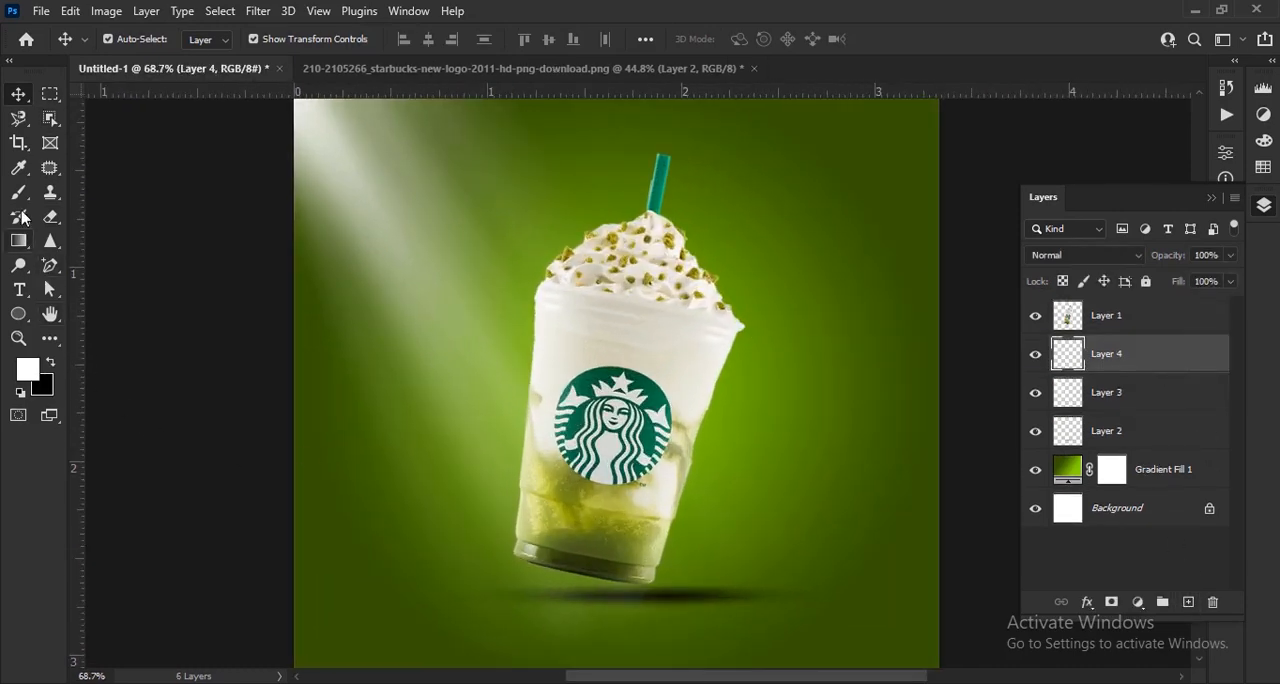
key(b)
click(136, 40)
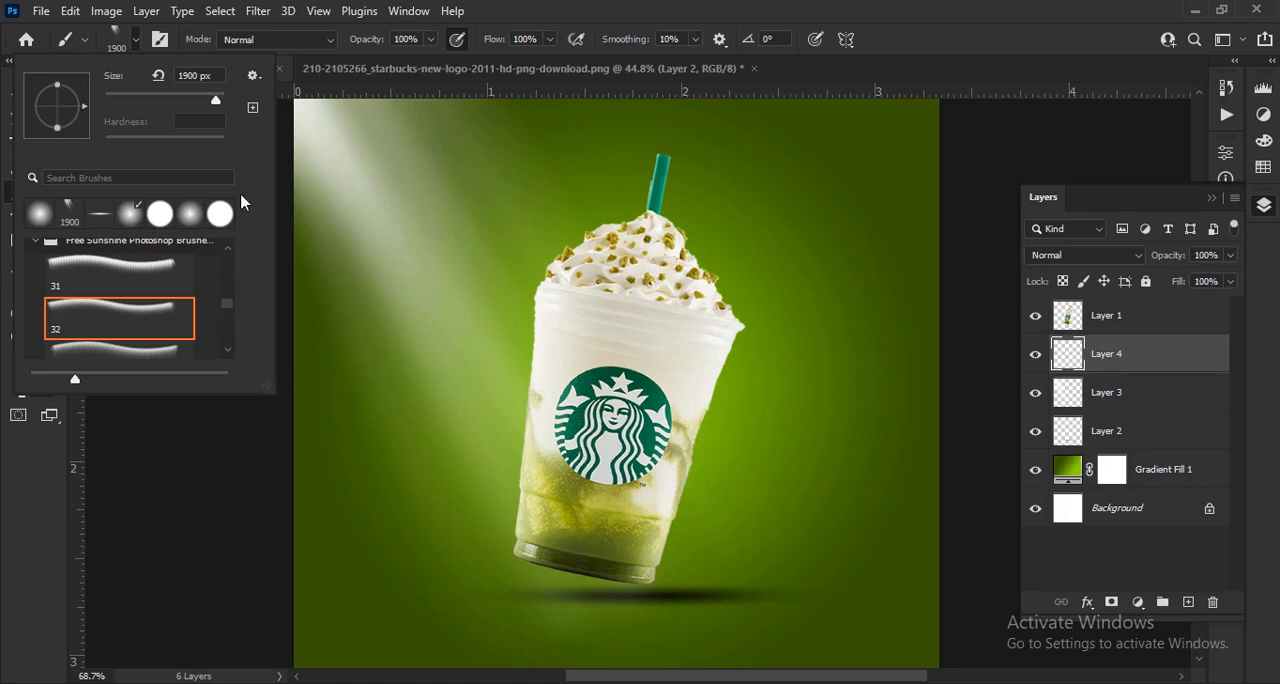
drag(231, 310, 231, 241)
click(36, 253)
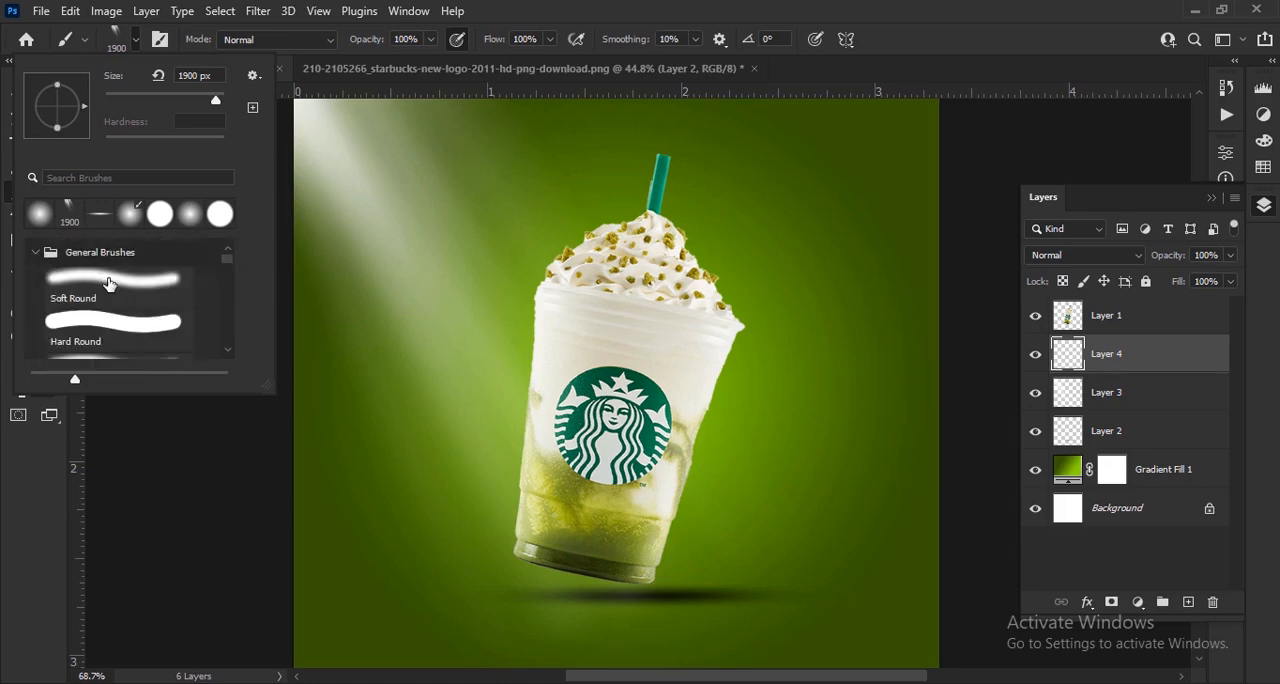
click(139, 42)
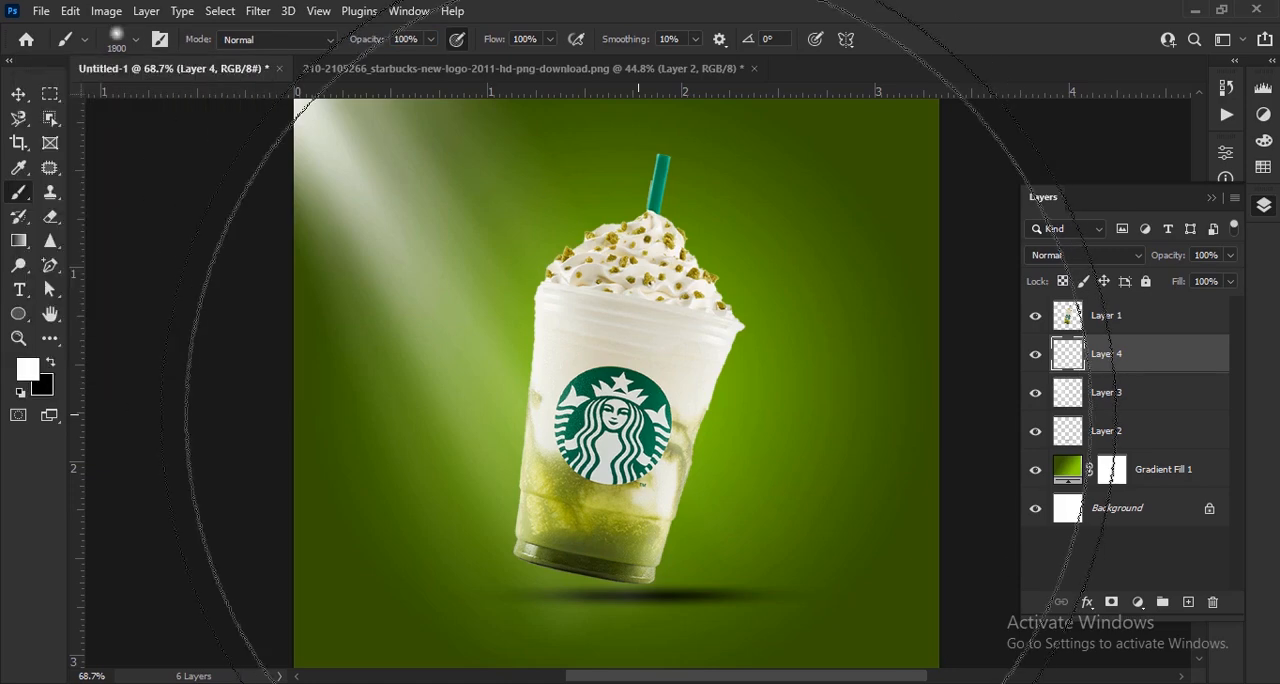
- Reduce the brush to 400 px and paint a soft white glow behind the cup at 78% opacity
key(bracketleft)
key(bracketleft)
key(bracketleft)
key(bracketleft)
key(bracketleft)
key(bracketleft)
key(bracketleft)
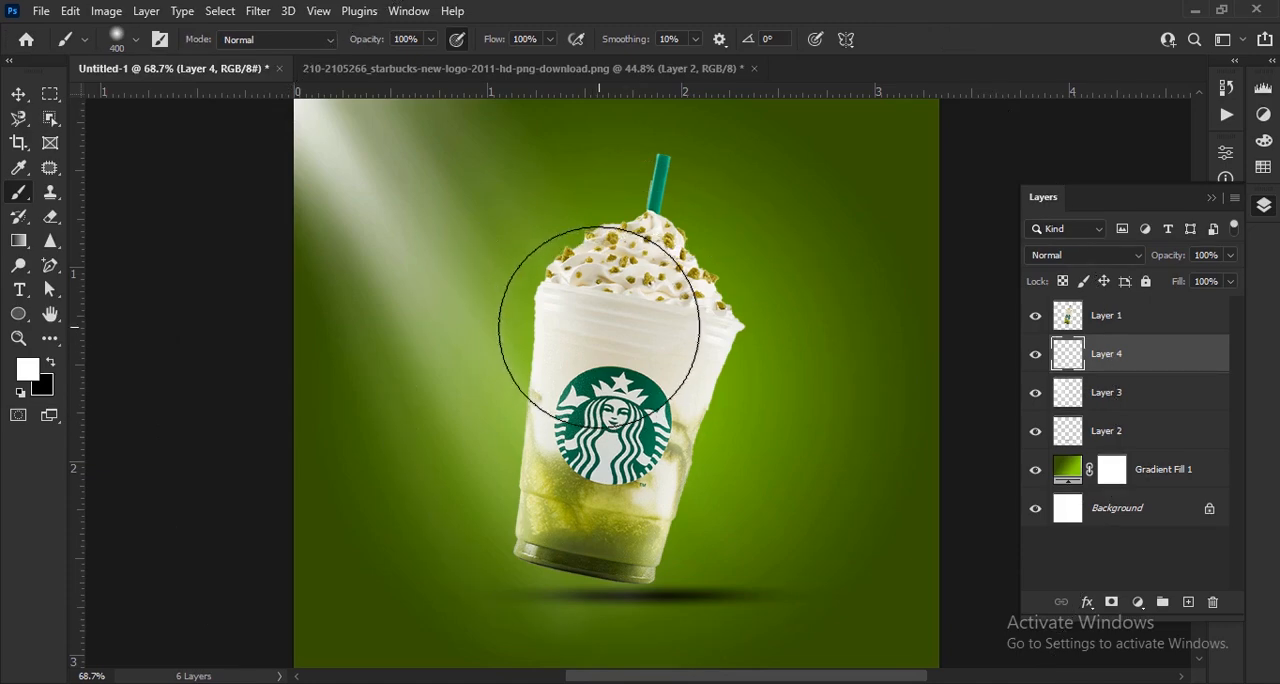
mouse_move(464, 200)
mouse_down()
mouse_move(572, 297)
mouse_move(542, 424)
mouse_move(552, 456)
mouse_move(617, 446)
mouse_move(645, 394)
mouse_move(644, 287)
mouse_move(614, 440)
mouse_up()
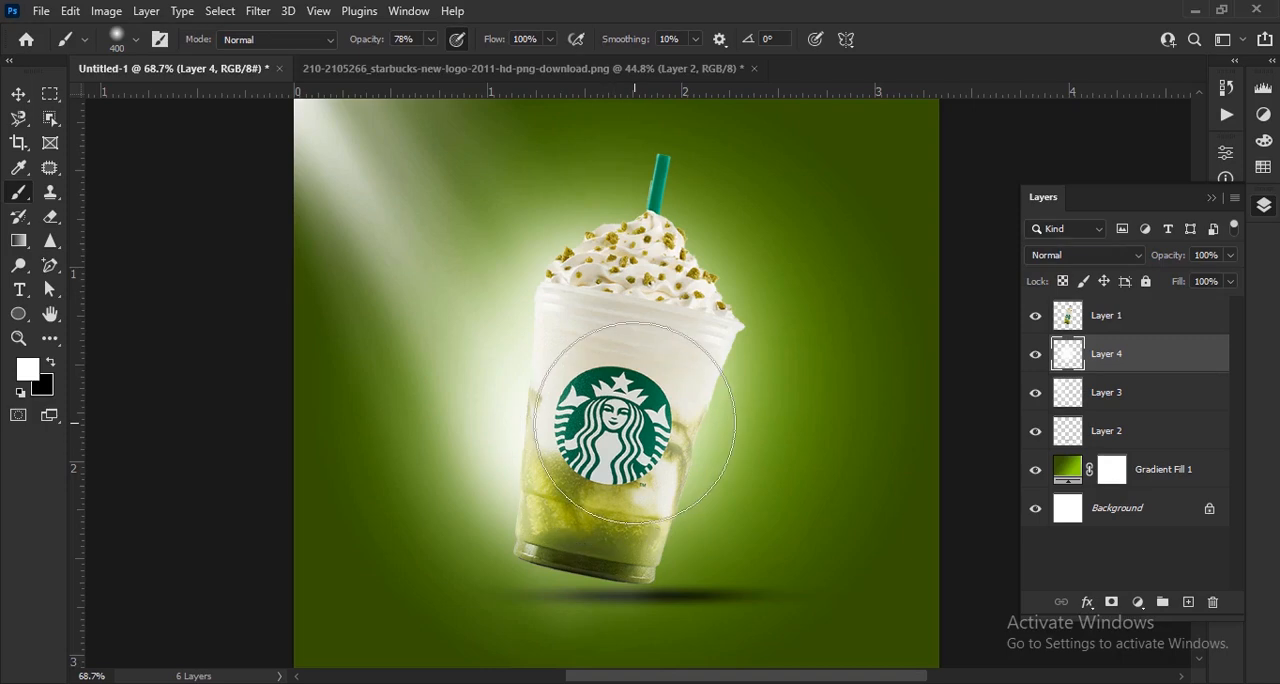
- Lower the white glow layer's opacity to about 85%
key(ctrl+0)
click(24, 96)
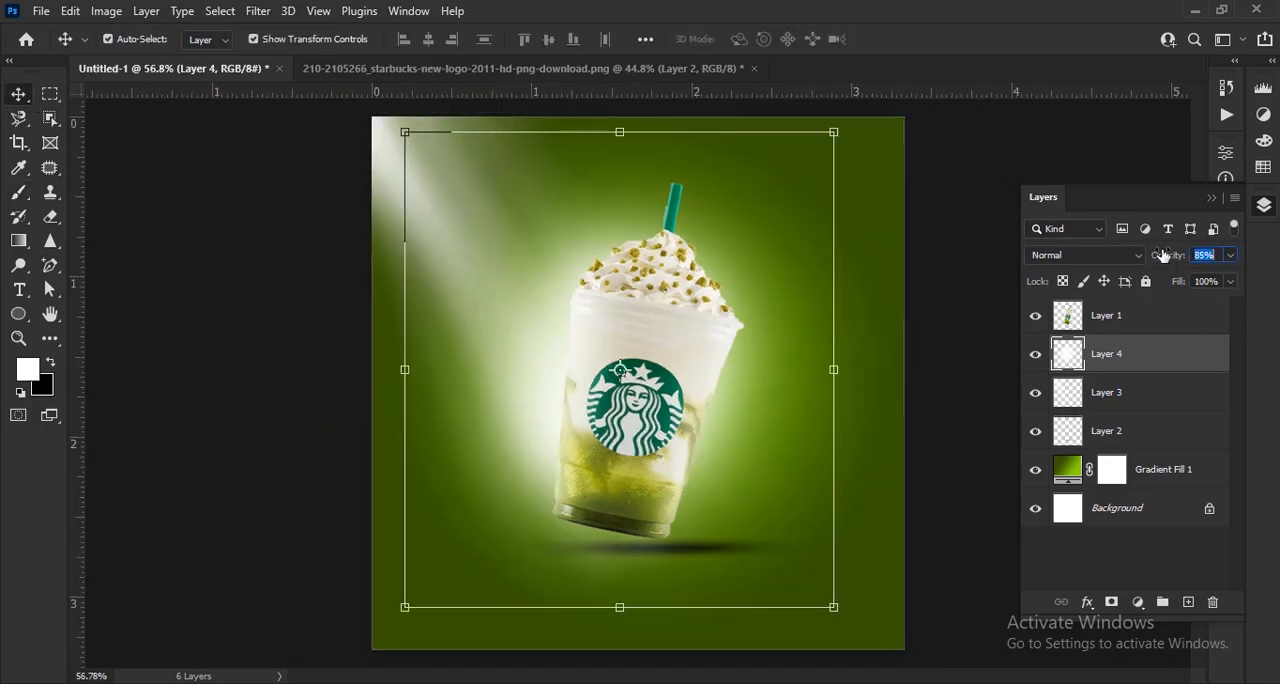
drag(1163, 255, 1142, 258)
click(989, 404)
scroll(850, 410, down, 6)
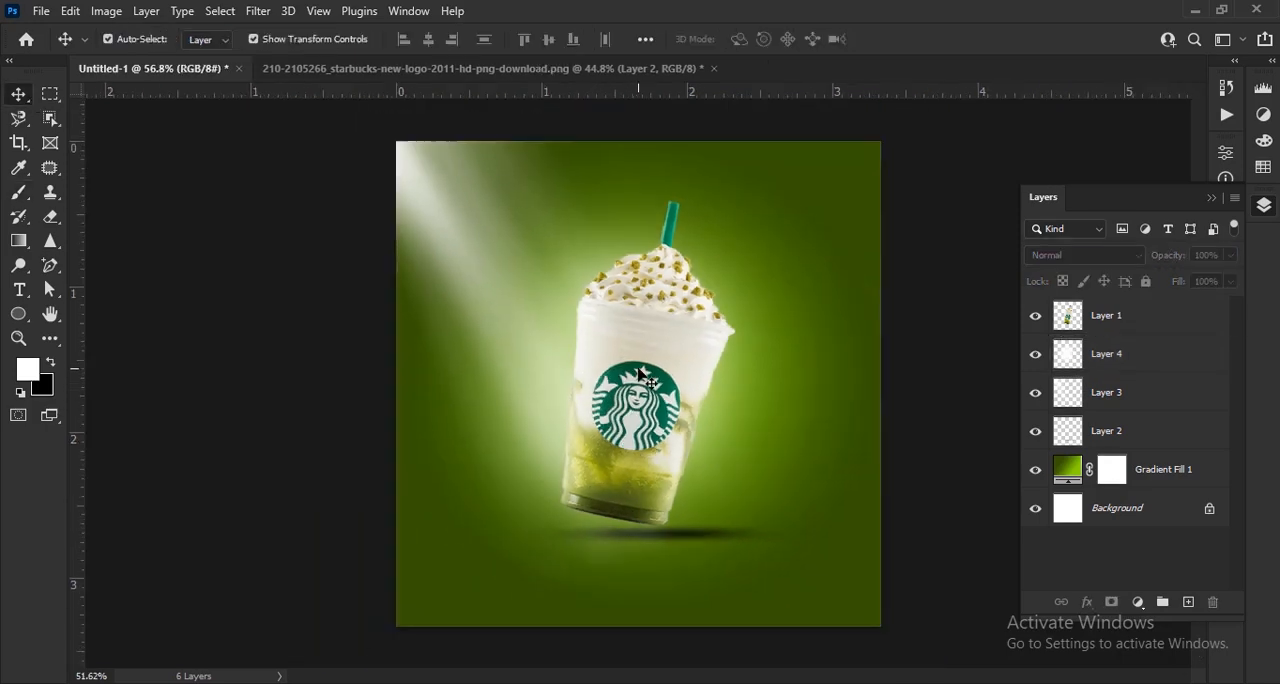
scroll(655, 268, up, 6)
- Add a Brightness/Contrast adjustment with brightness -126 and contrast 40, clipped to the cup layer
click(1150, 314)
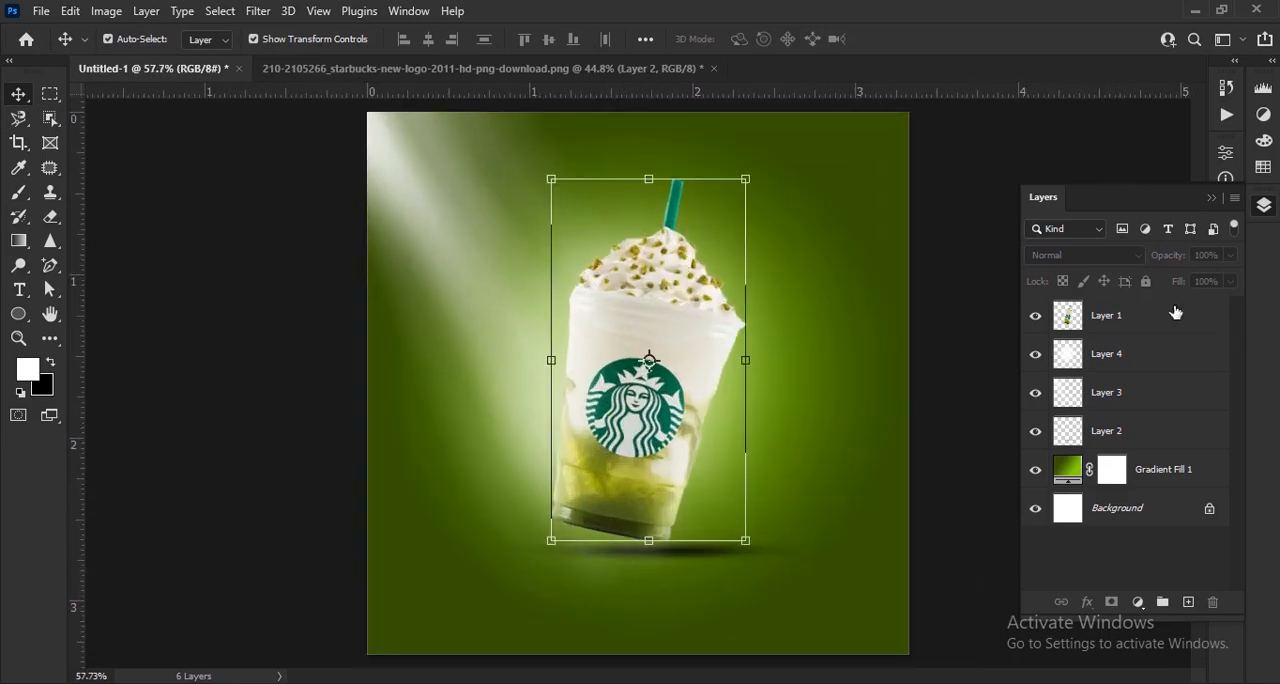
click(1137, 602)
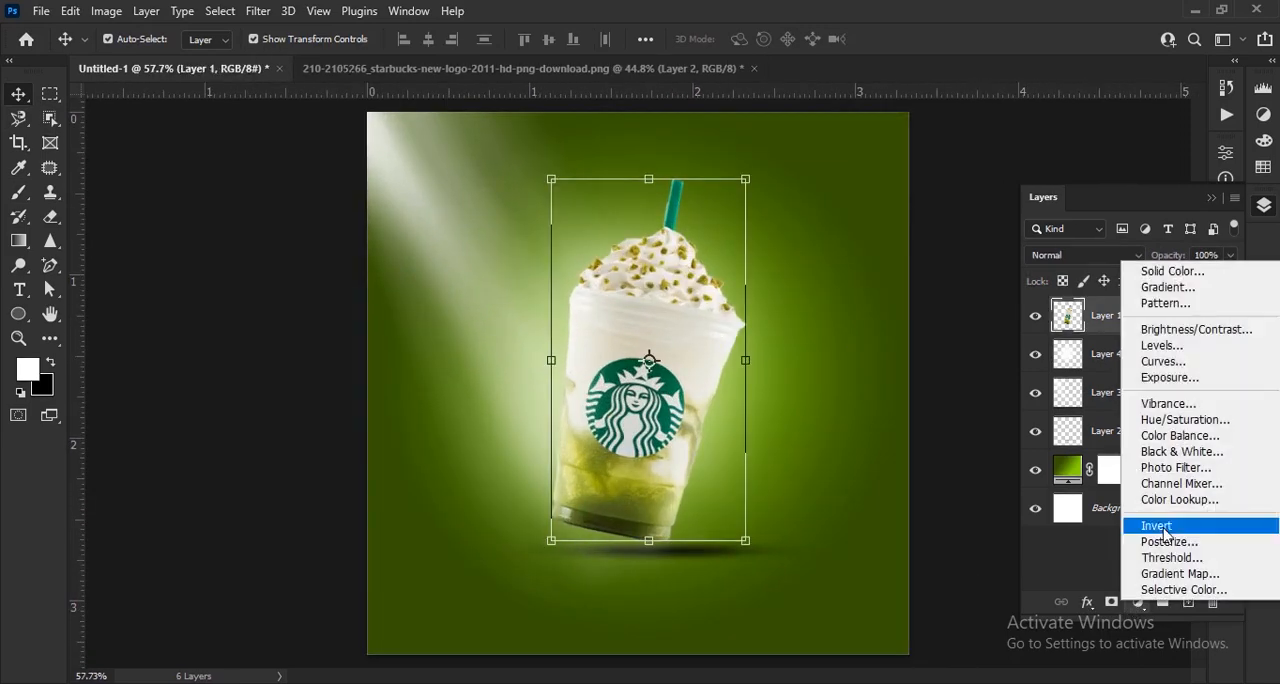
click(1195, 330)
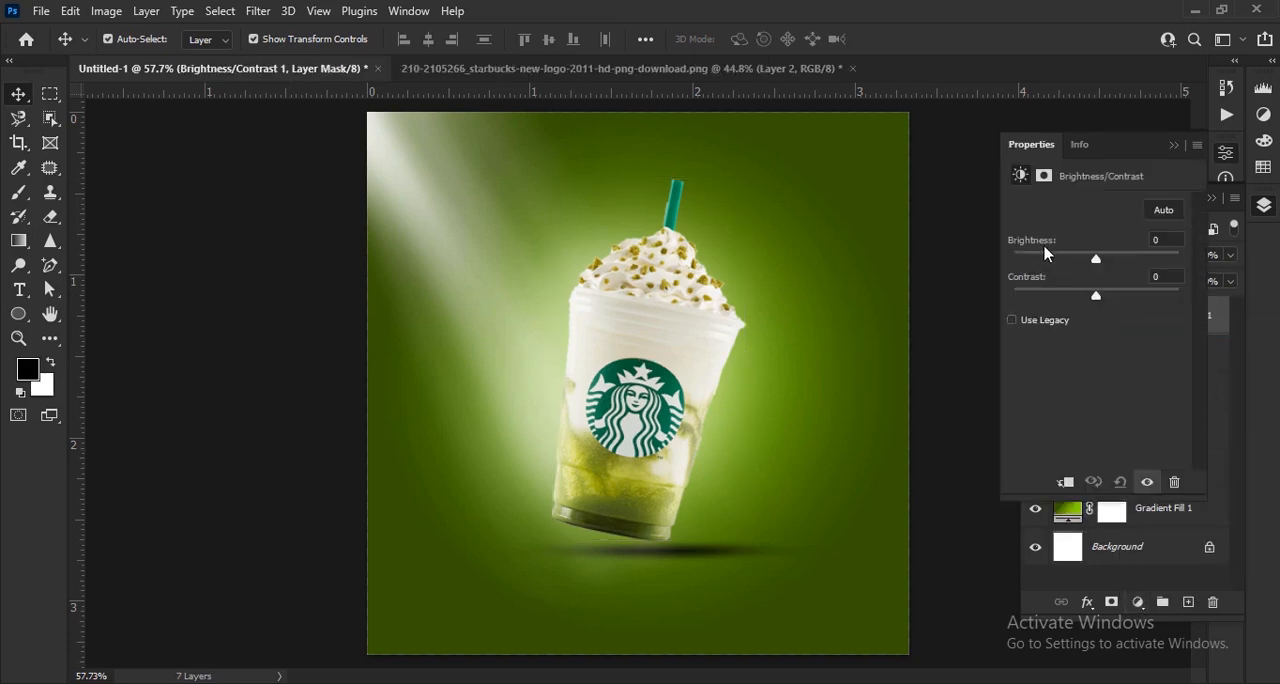
drag(1095, 262, 1043, 262)
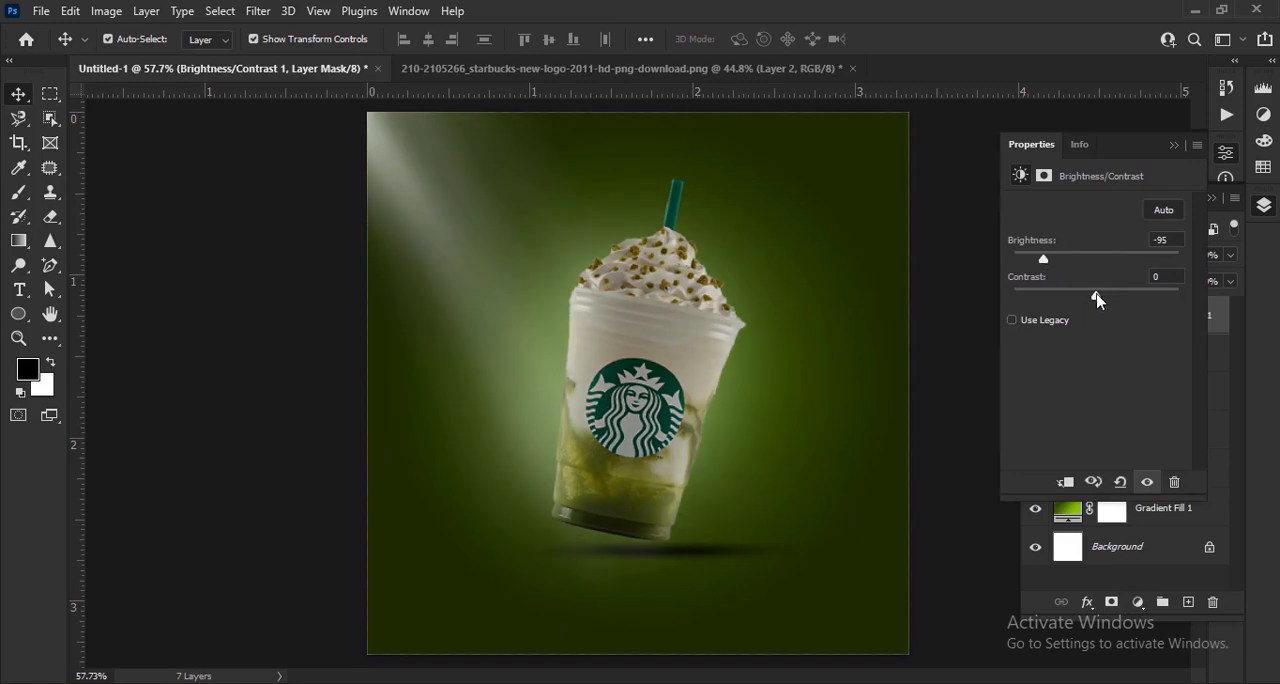
drag(1097, 299, 1155, 308)
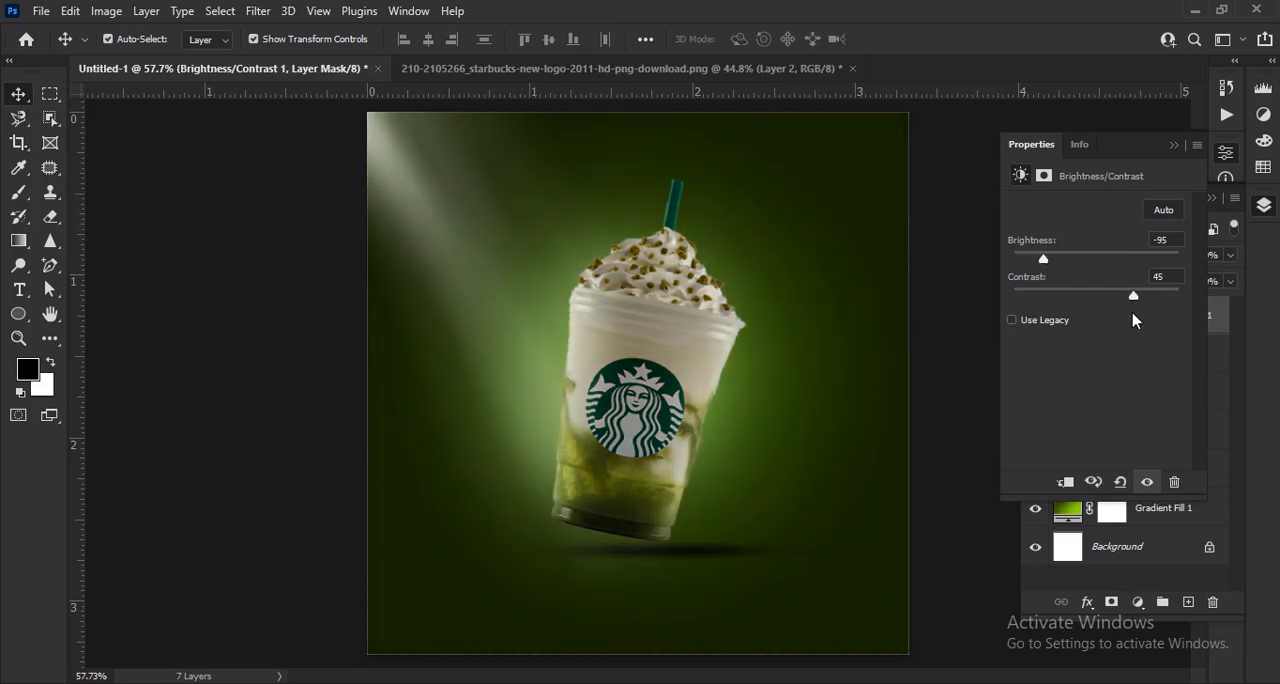
drag(1043, 259, 1028, 263)
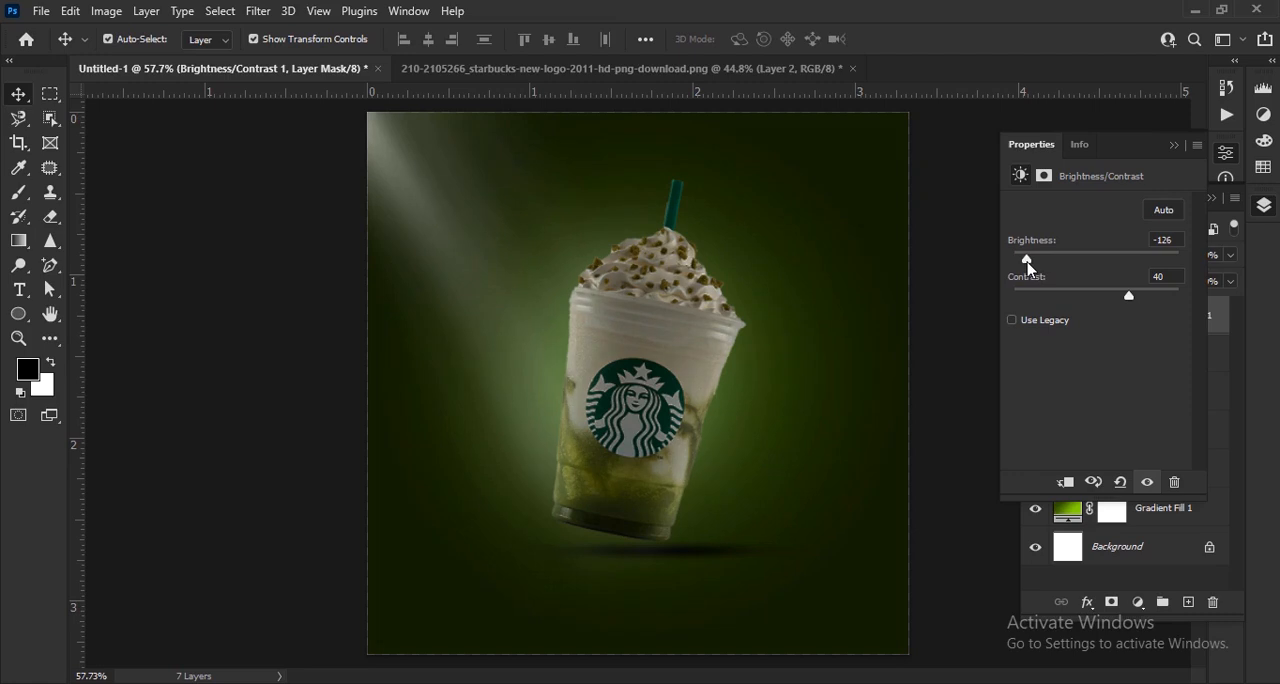
click(1067, 482)
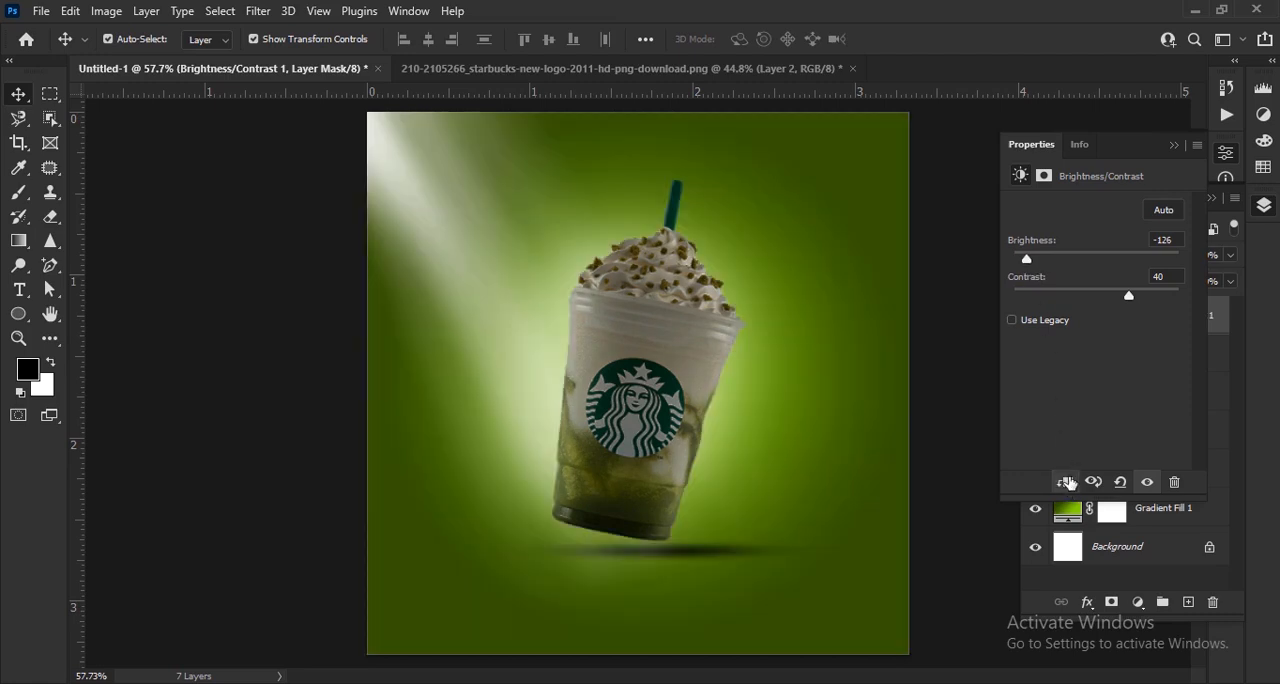
click(1175, 147)
- Paint black on the adjustment's mask along the cup's left edge with a soft 70 px brush at 88% opacity
scroll(723, 272, down, 2)
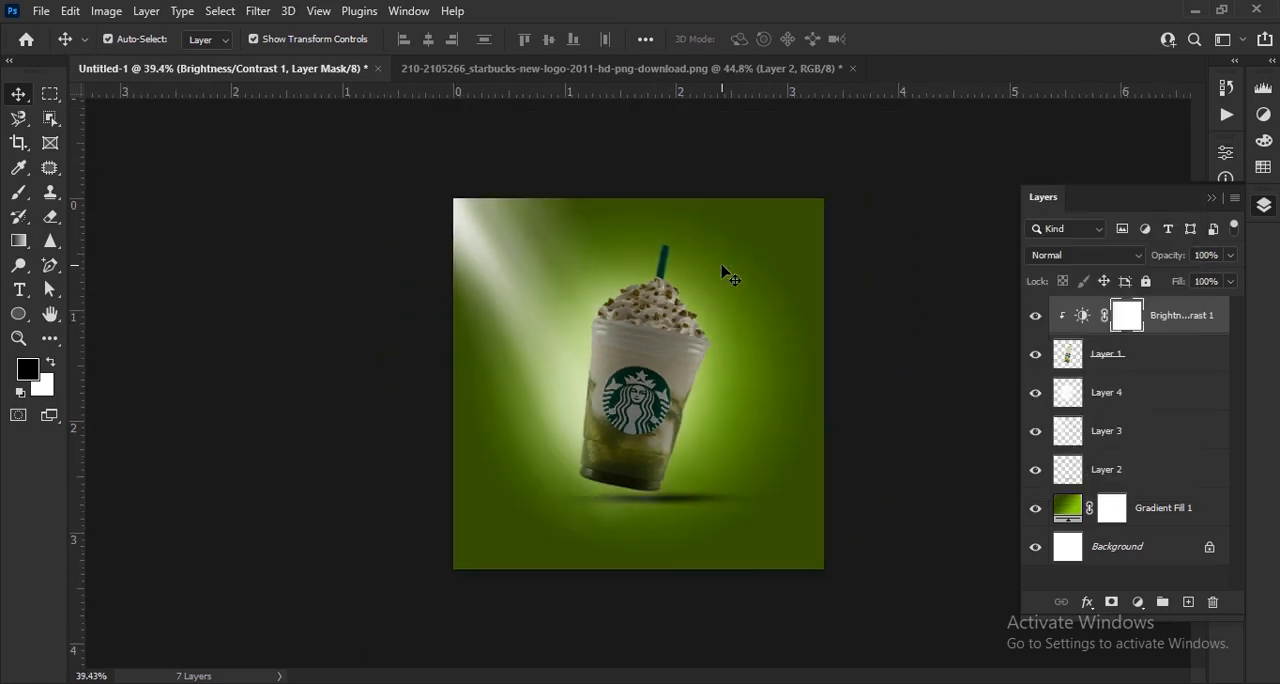
scroll(614, 315, up, 3)
scroll(689, 383, down, 1)
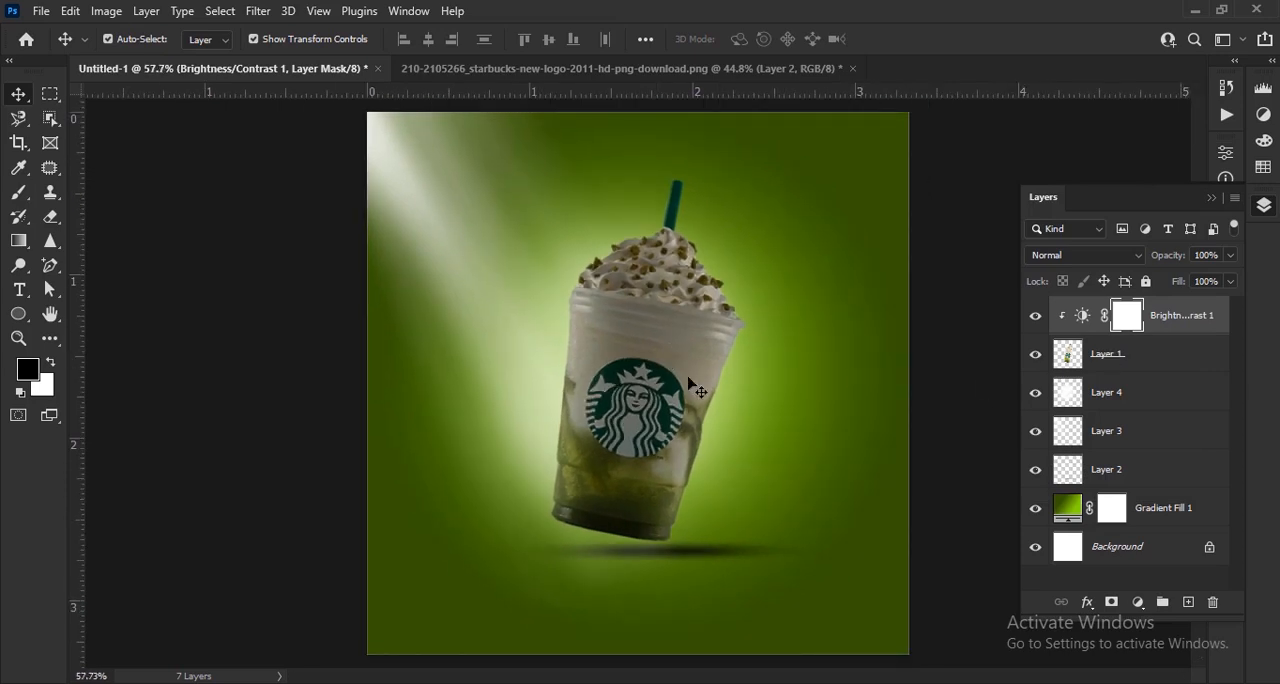
click(23, 201)
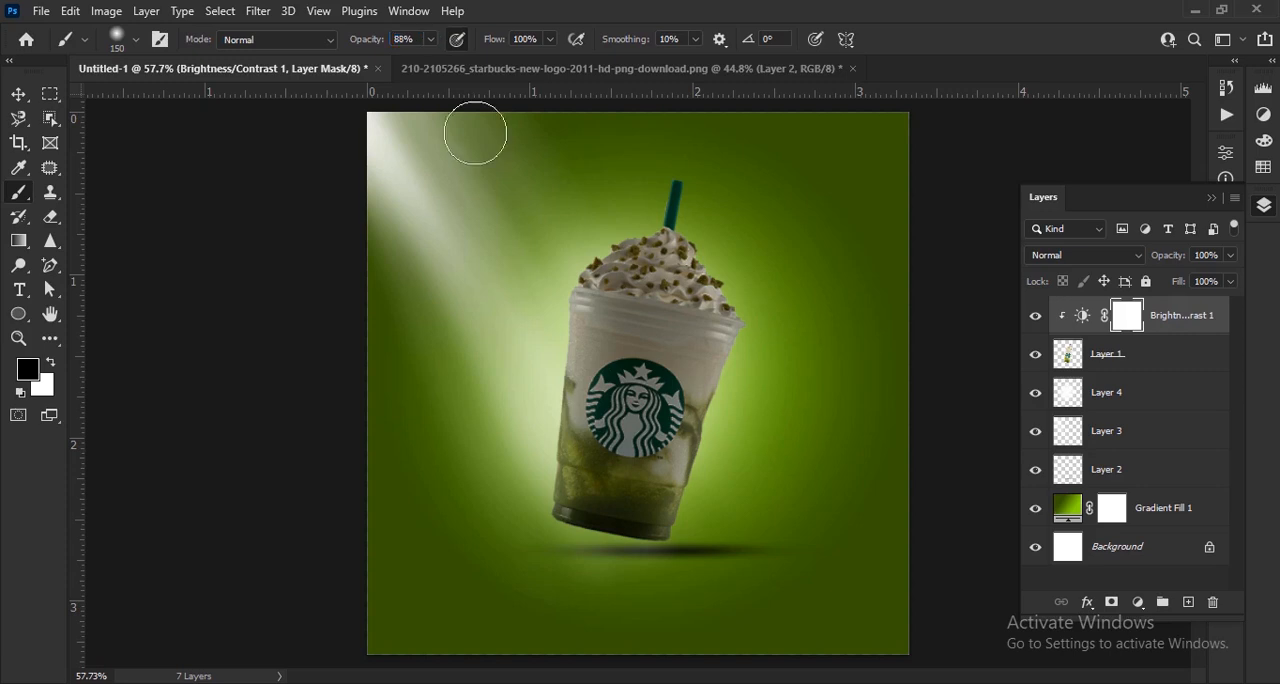
scroll(528, 314, up, 3)
key(bracketleft)
key(bracketleft)
key(bracketleft)
key(bracketleft)
key(bracketleft)
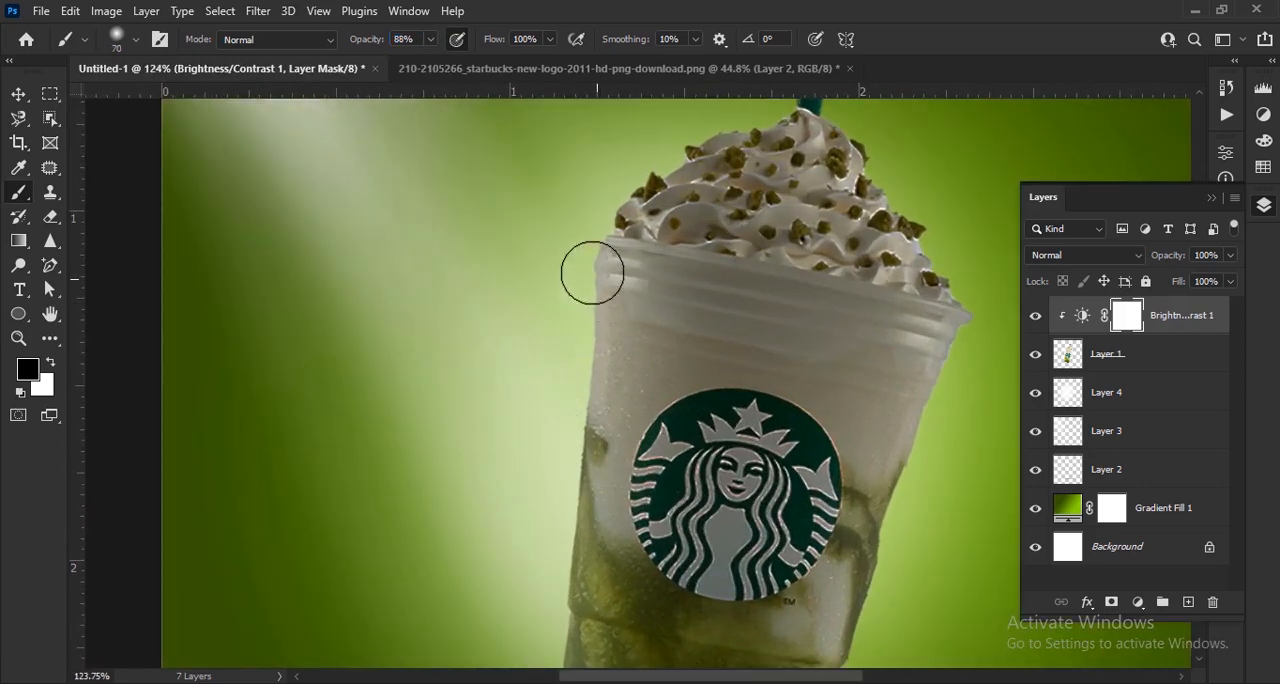
mouse_move(587, 264)
mouse_down()
mouse_move(569, 507)
mouse_move(594, 557)
mouse_up()
scroll(594, 557, down, 3)
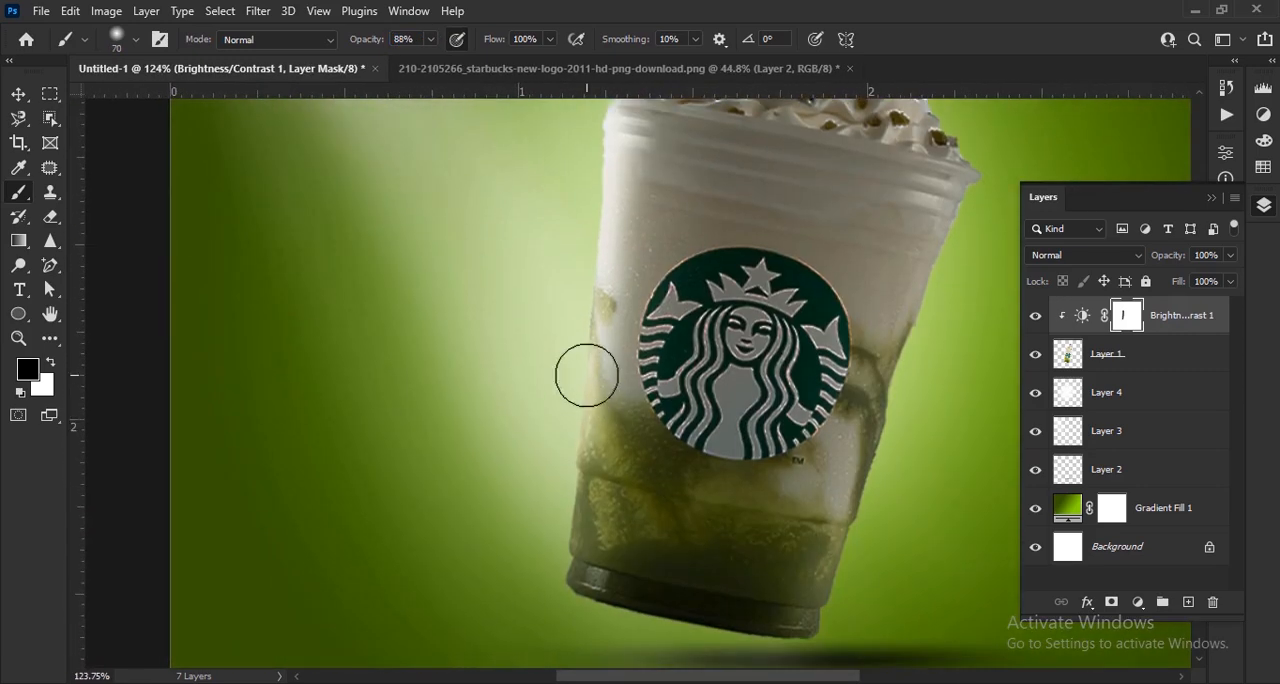
drag(586, 371, 558, 512)
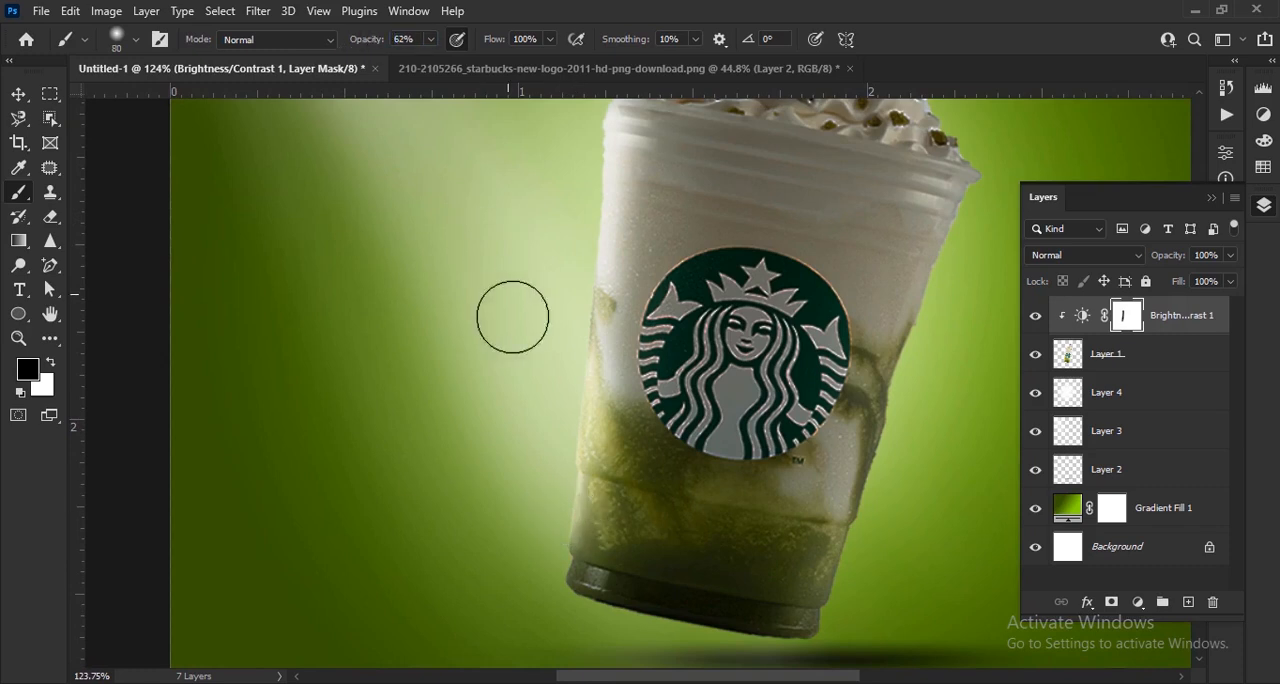
- Extend the lit left side of the cup on the mask with an 80 px brush at 62% and 47% opacity
drag(557, 364, 547, 444)
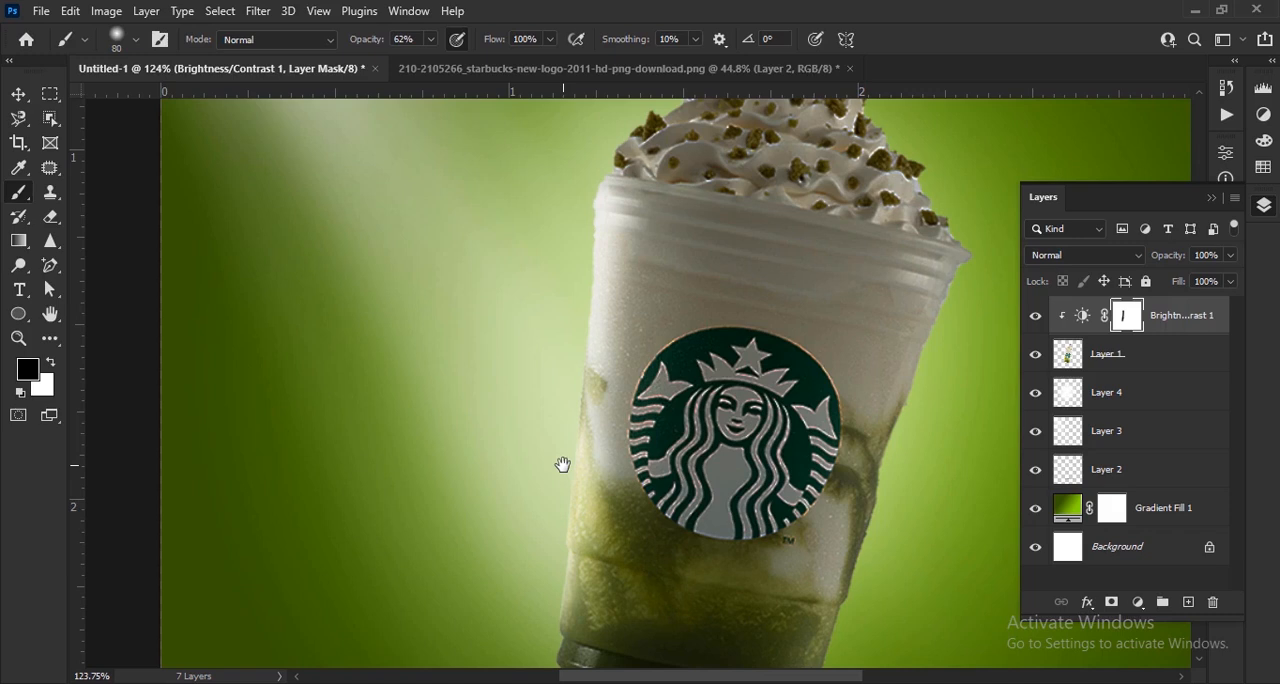
scroll(580, 388, down, 1)
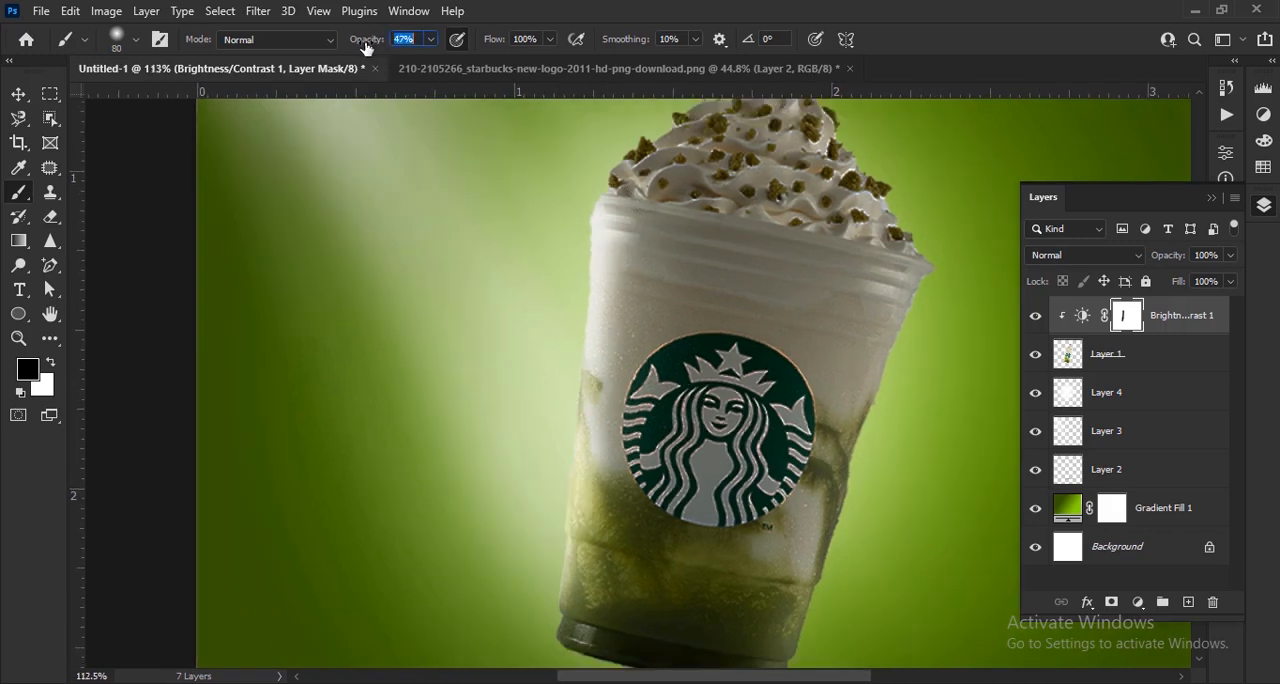
mouse_move(599, 253)
mouse_down()
mouse_move(603, 402)
mouse_move(541, 518)
mouse_up()
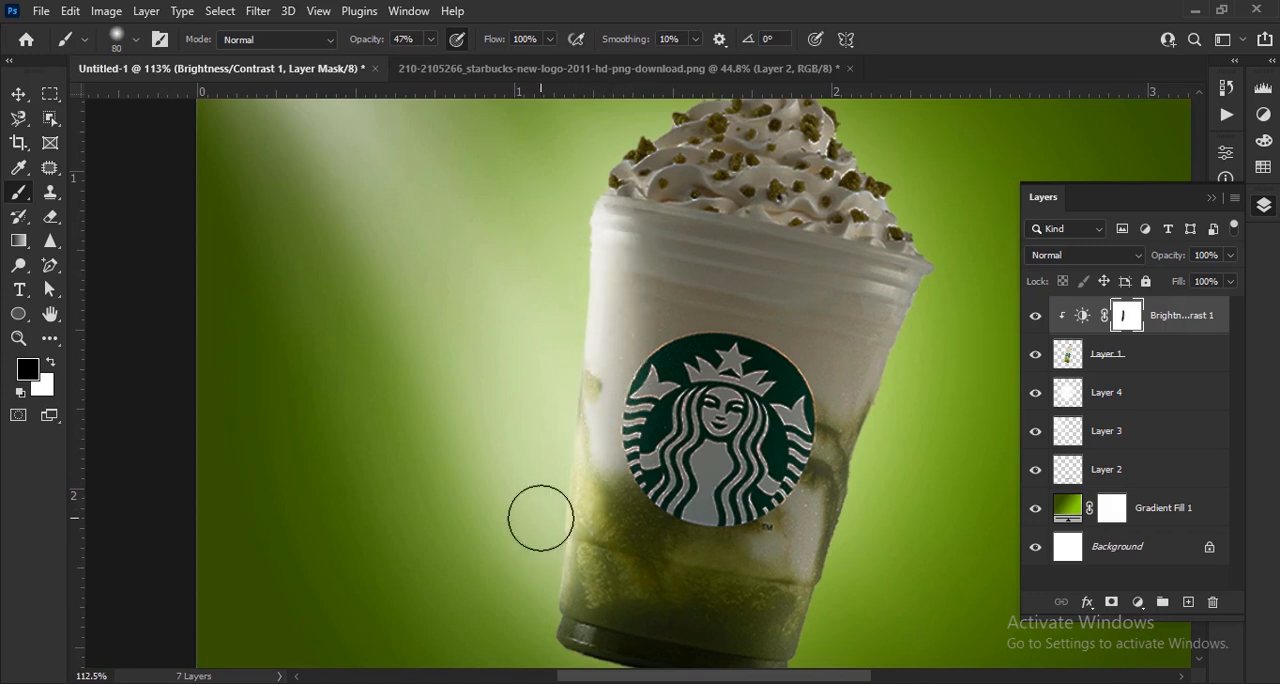
- Lightly brighten the whipped cream and the cup's left side on the mask at 25% brush opacity
scroll(573, 441, down, 1)
drag(650, 228, 566, 387)
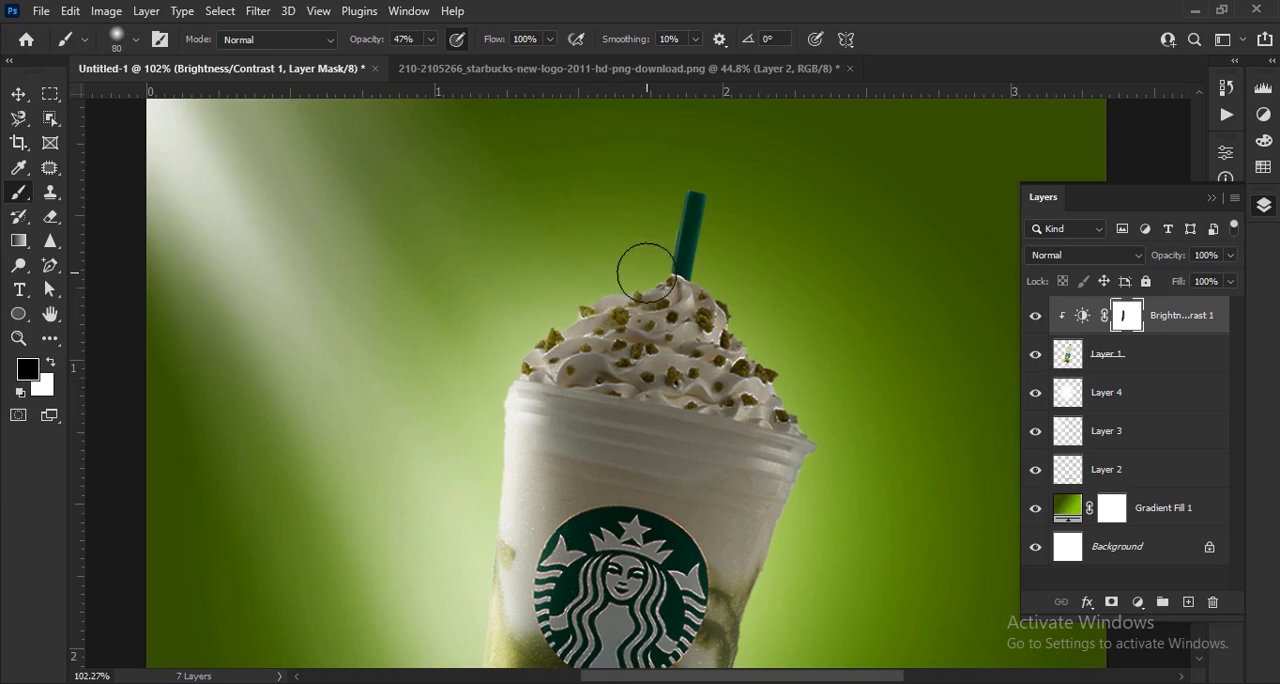
drag(553, 363, 658, 308)
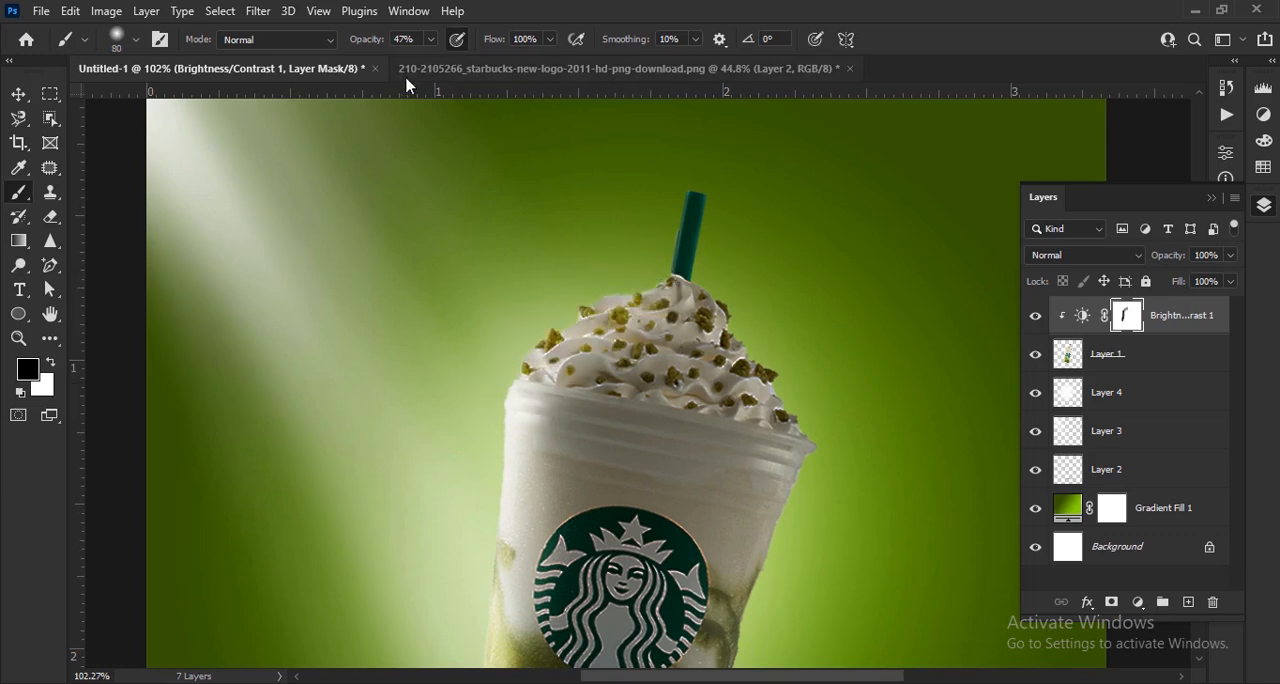
key(ctrl+z)
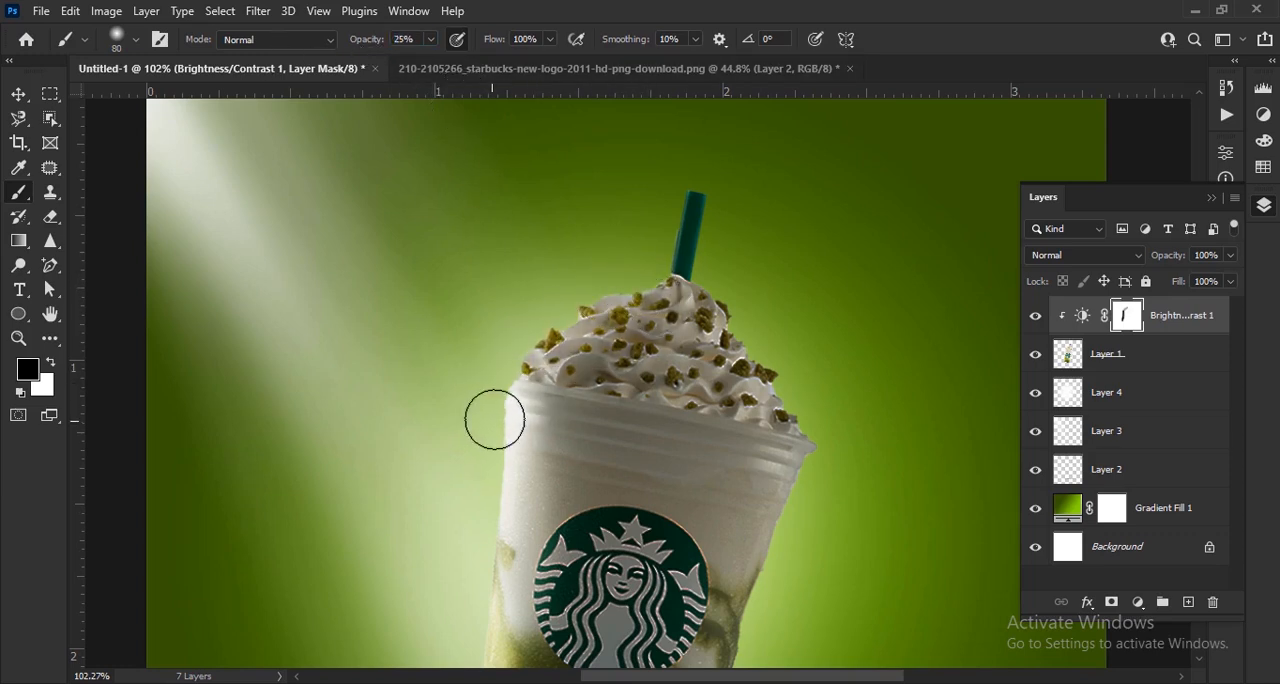
mouse_move(558, 396)
mouse_down()
mouse_move(660, 299)
mouse_move(557, 451)
mouse_up()
drag(594, 517, 618, 374)
mouse_move(642, 240)
mouse_down()
mouse_move(572, 324)
mouse_move(538, 440)
mouse_up()
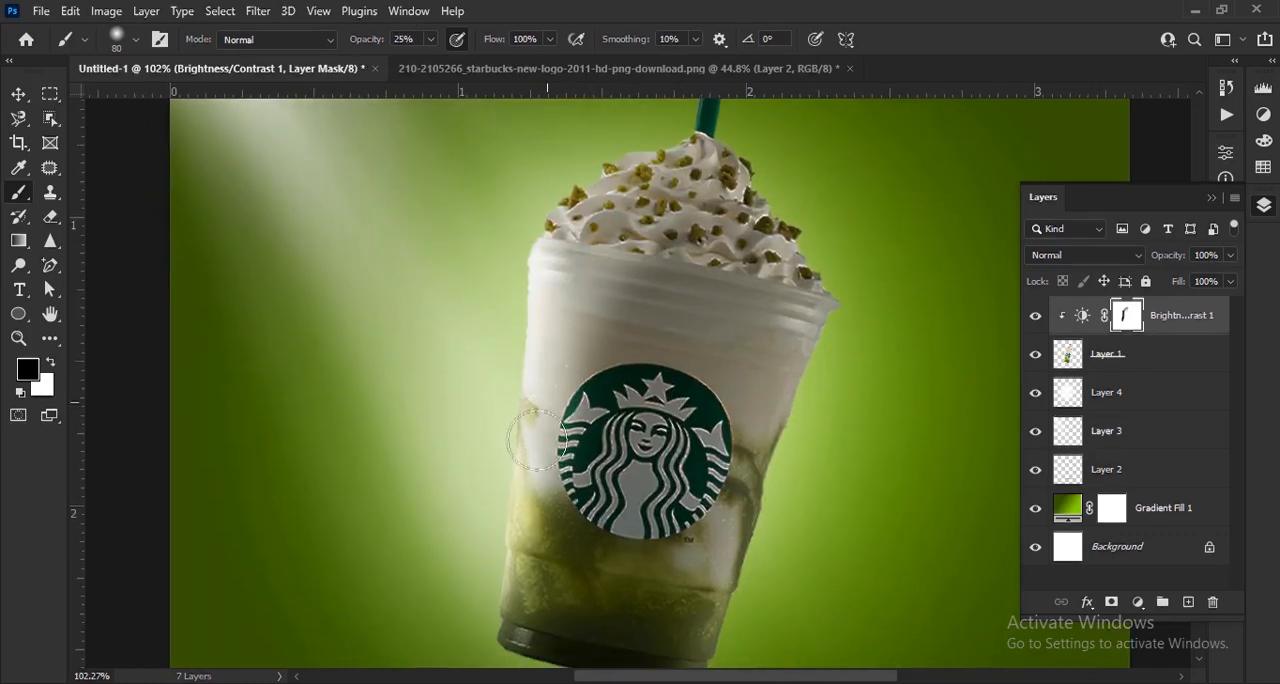
scroll(414, 557, down, 5)
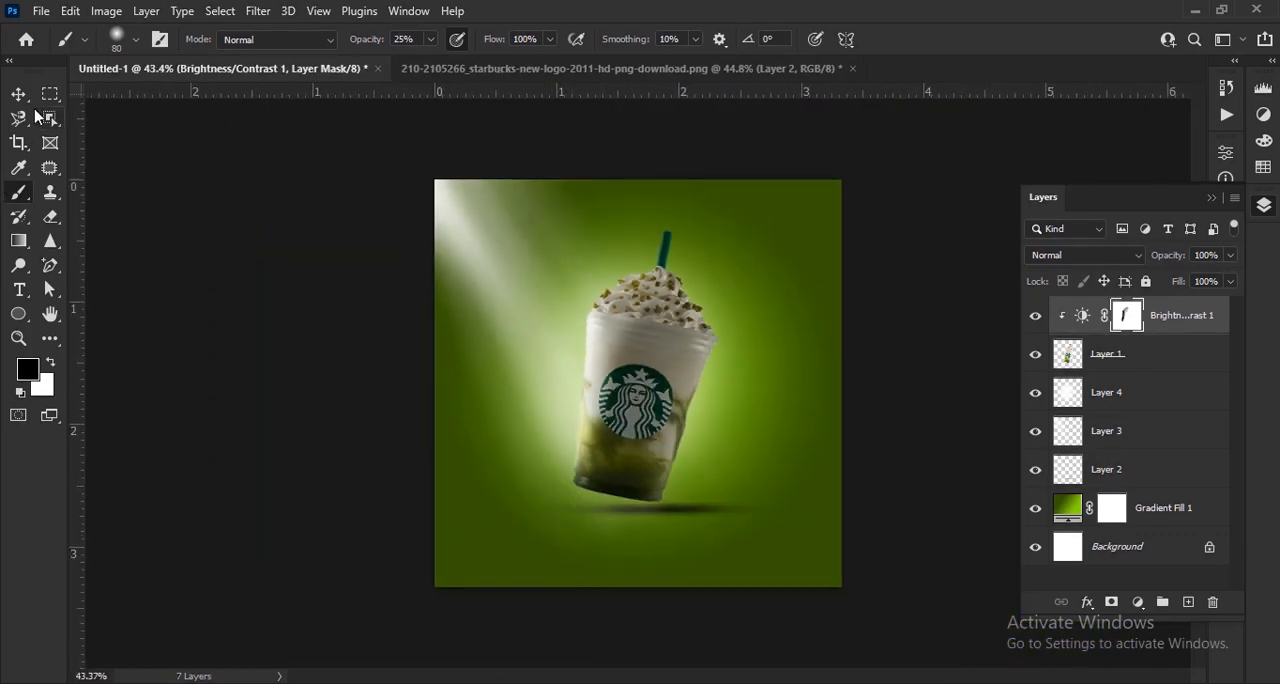
click(17, 95)
click(929, 560)
- Erase the light rays' spill below the cup's shadow on Layer 3 with a soft 100 px eraser
scroll(648, 527, up, 5)
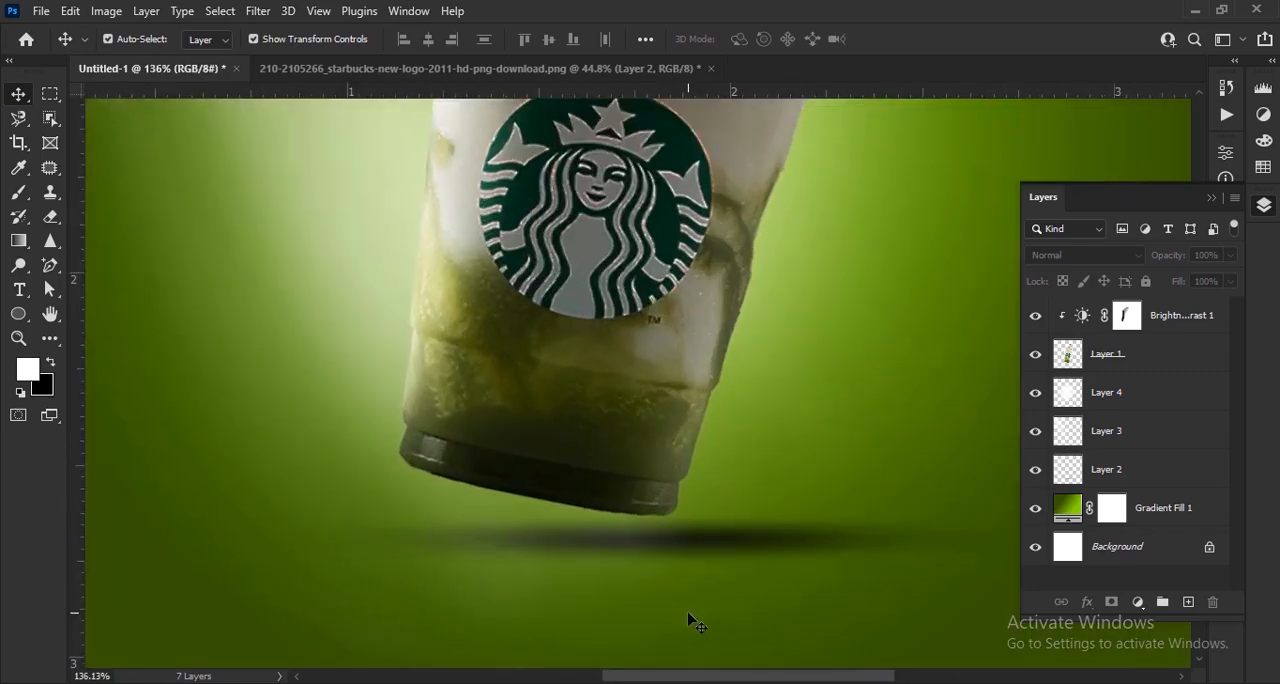
click(611, 514)
scroll(613, 516, down, 4)
scroll(624, 518, up, 2)
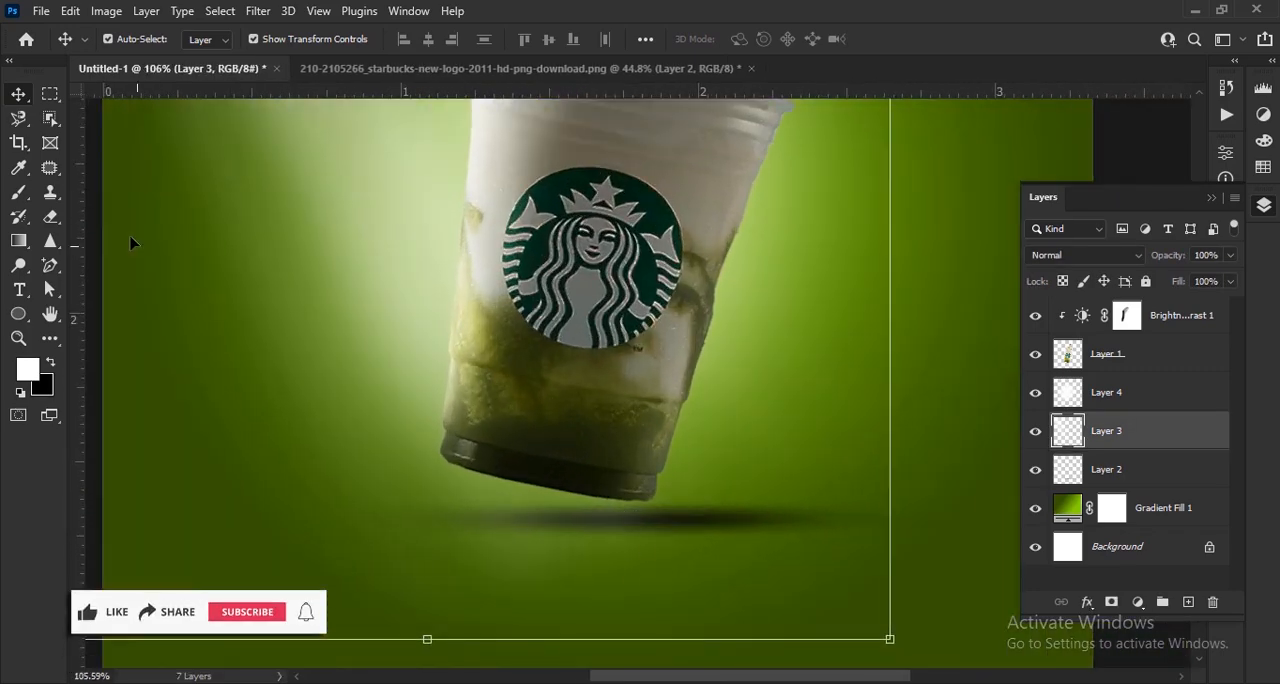
key(e)
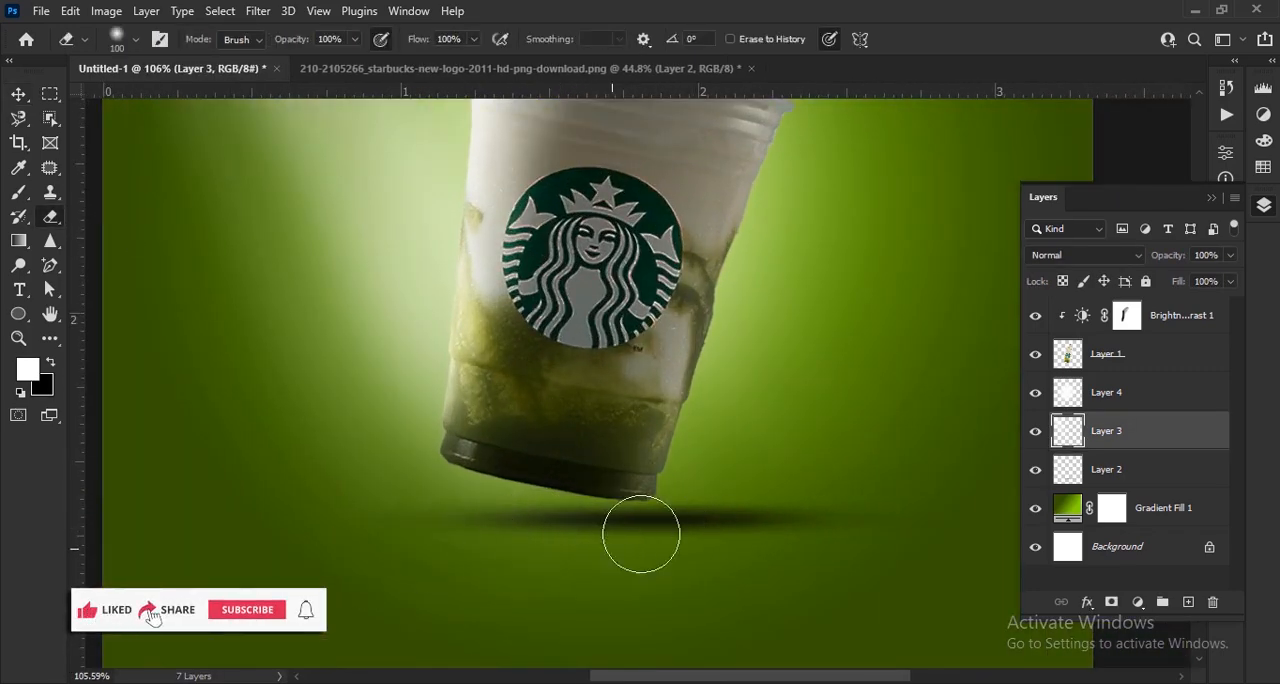
scroll(710, 508, down, 3)
click(19, 96)
click(914, 447)
scroll(680, 303, down, 3)
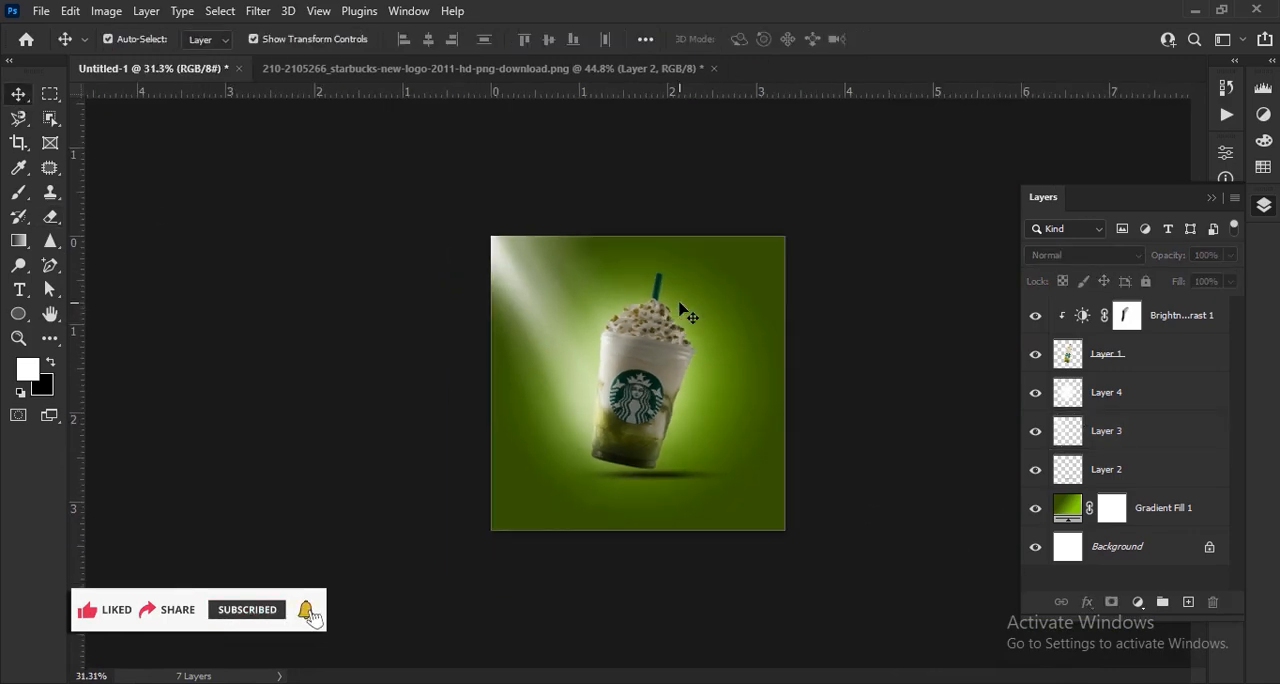
scroll(675, 281, up, 6)
scroll(672, 290, down, 2)
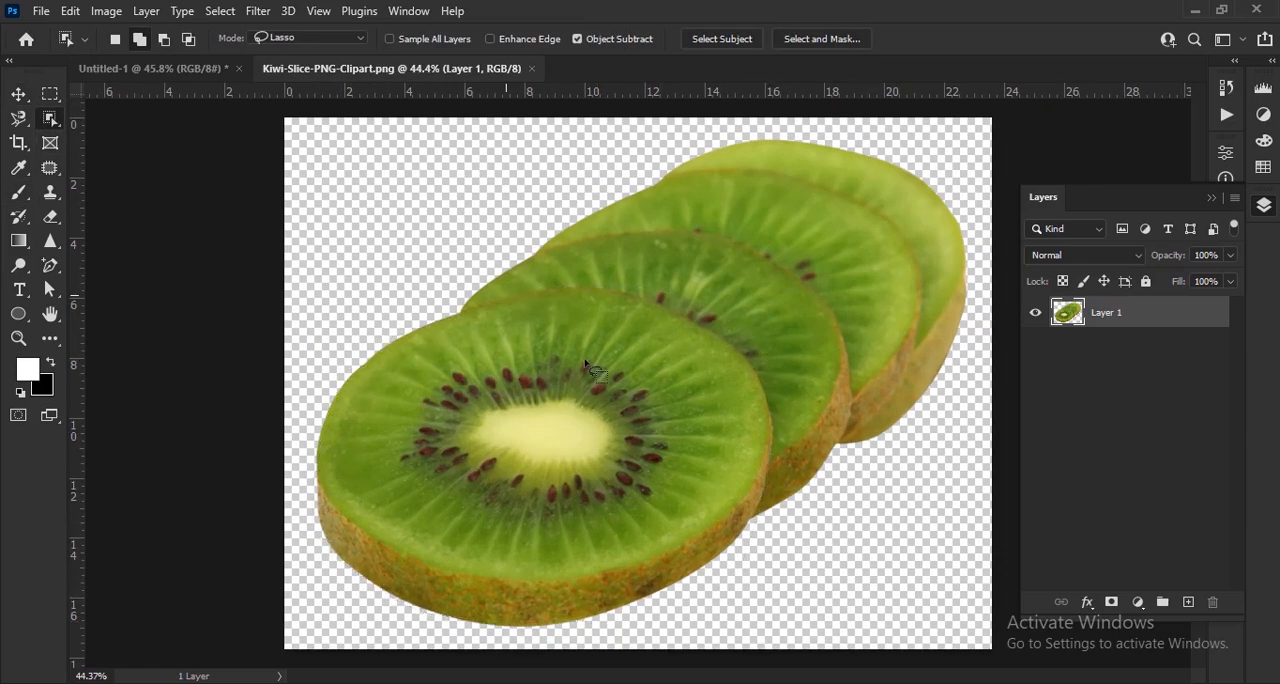
- Select the front kiwi slice with the Object Selection lasso, including the rind along its lower-right edge
scroll(733, 560, up, 5)
drag(605, 616, 702, 598)
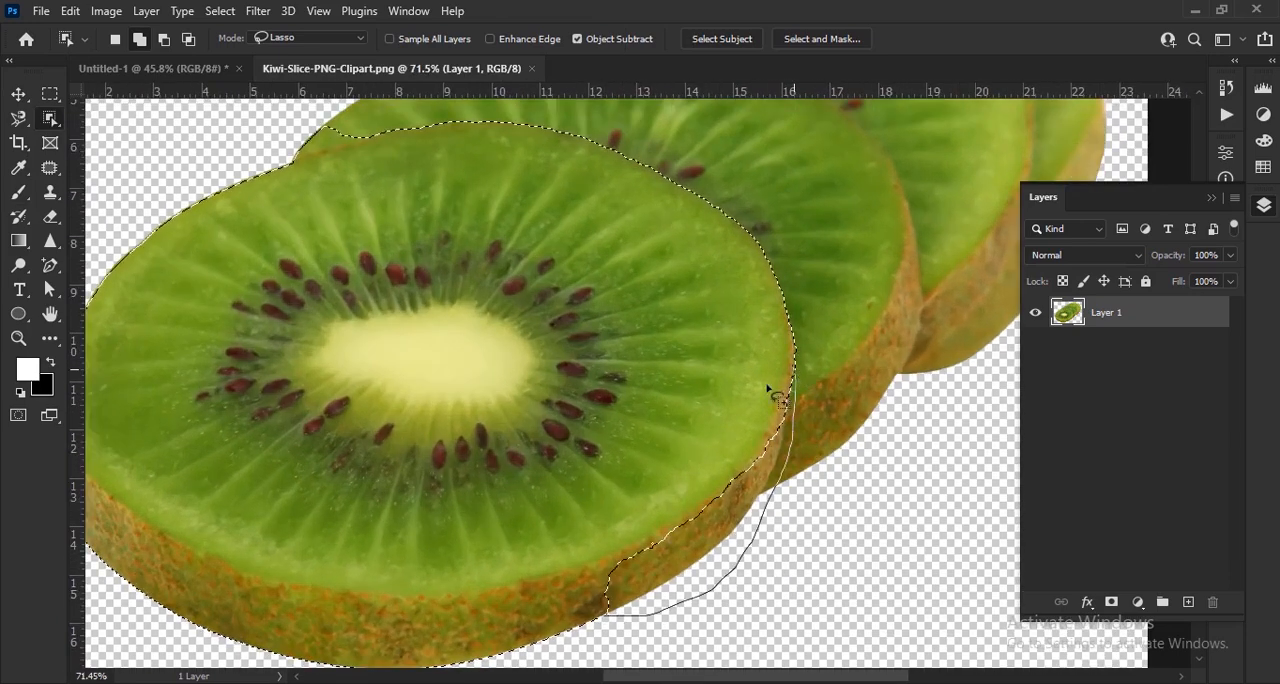
drag(620, 618, 623, 615)
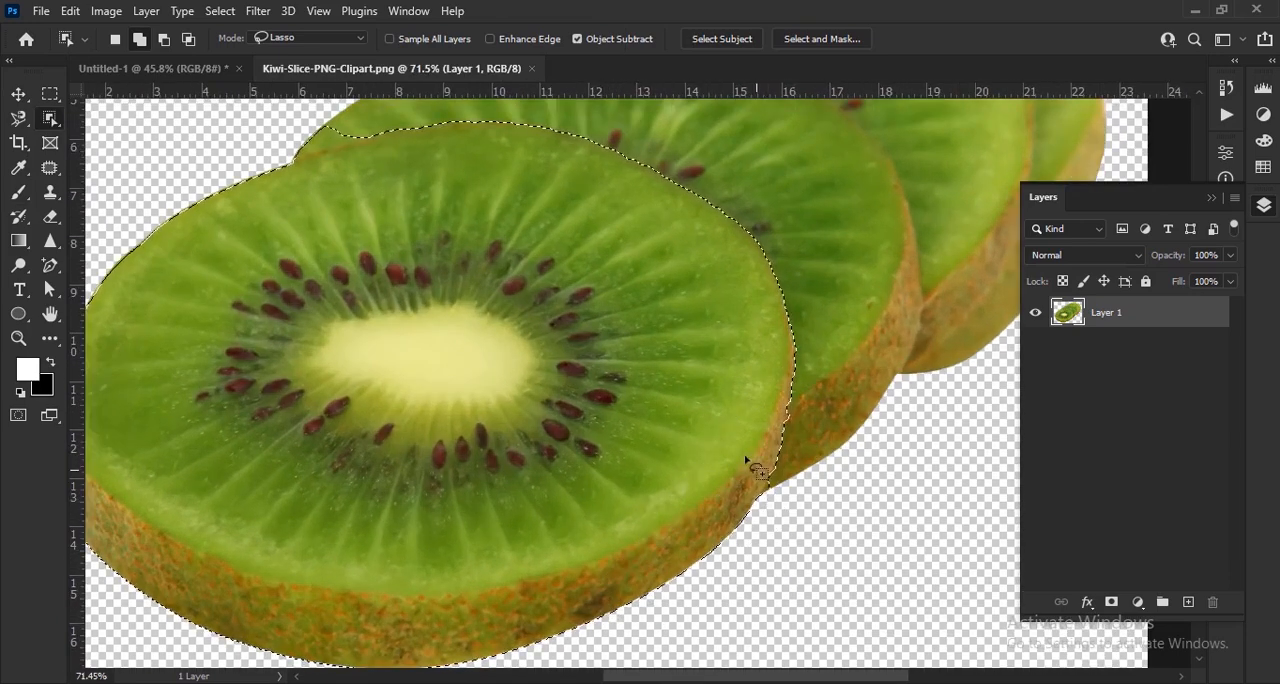
drag(652, 345, 829, 506)
- Trim the neighbouring slice from the selection along the upper-left edge and copy the front slice to a new layer
drag(496, 291, 672, 331)
scroll(672, 331, up, 5)
drag(791, 345, 588, 405)
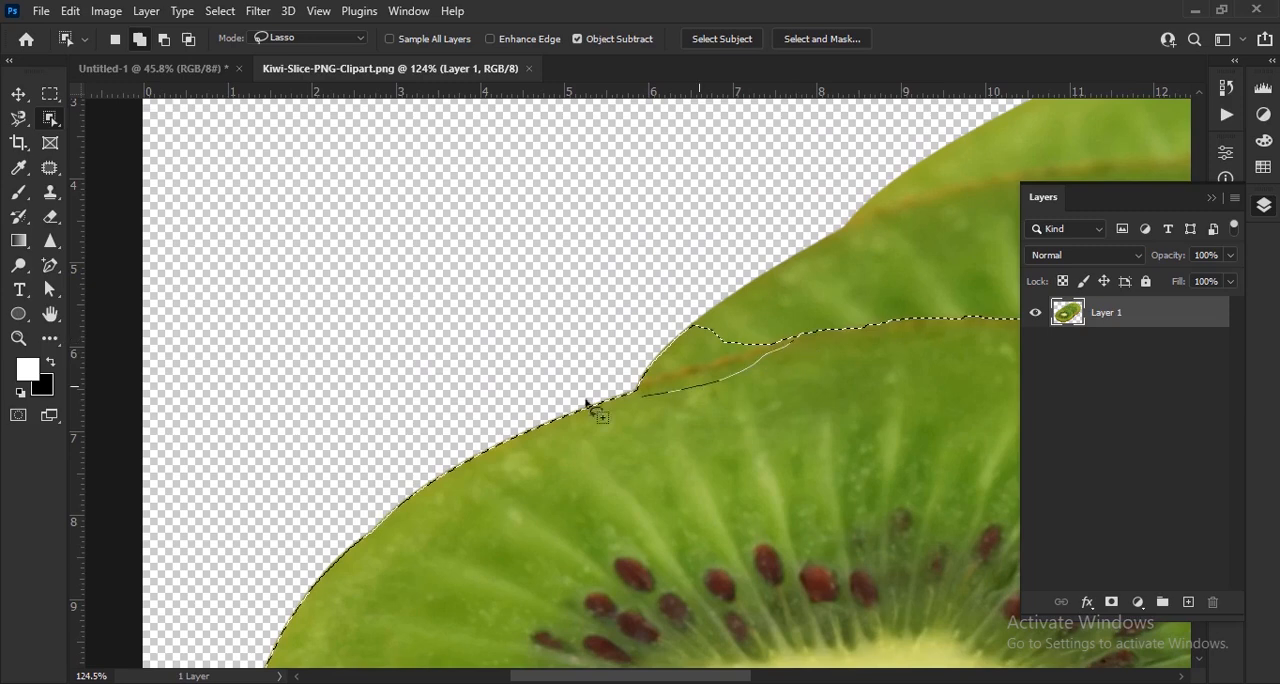
drag(788, 376, 792, 380)
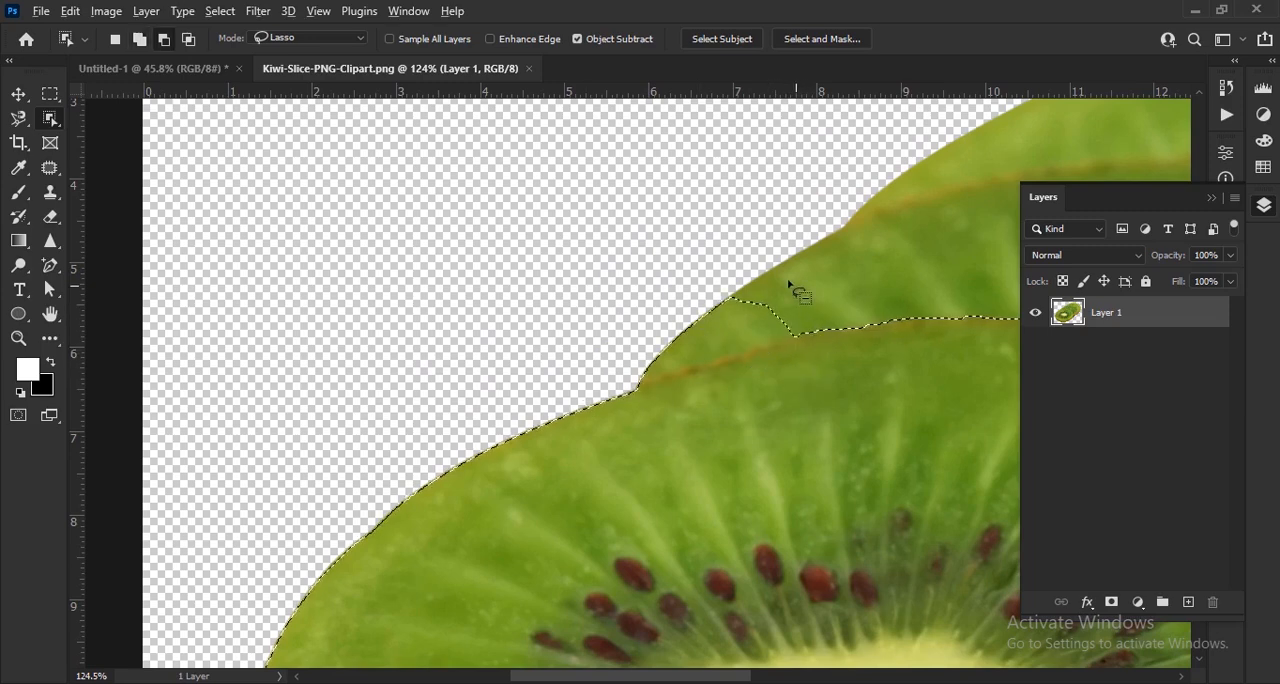
drag(843, 342, 845, 340)
scroll(714, 357, down, 10)
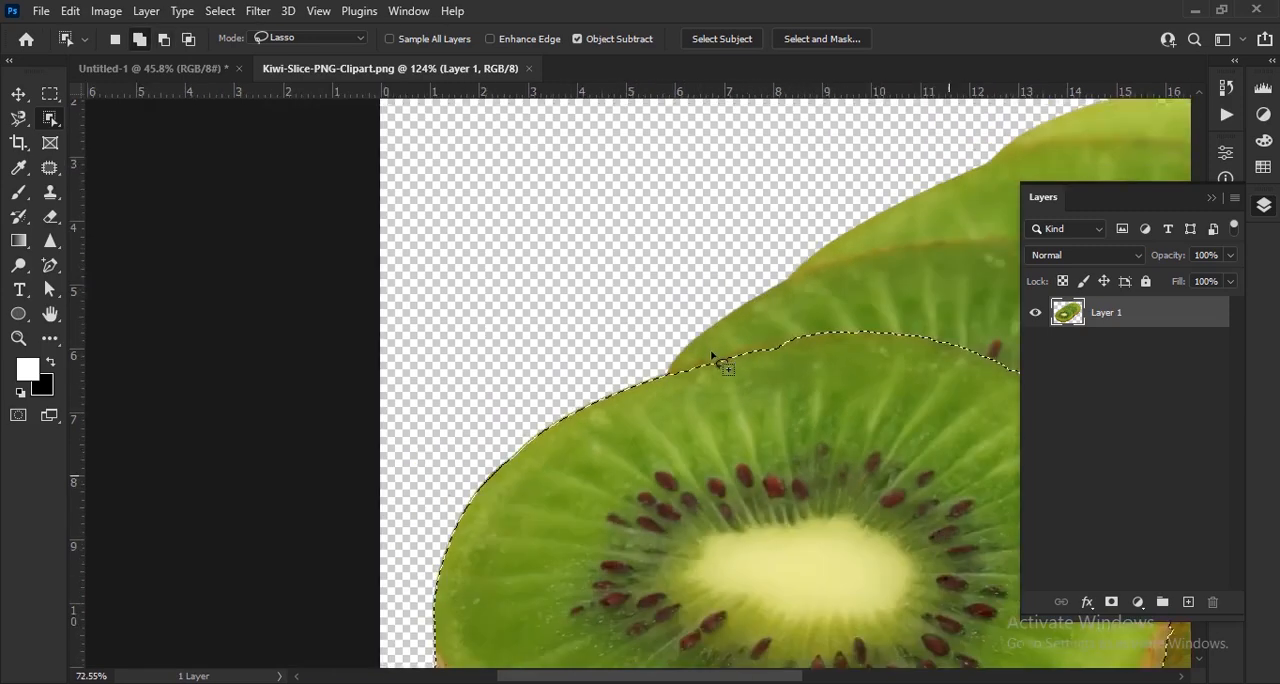
key(ctrl+j)
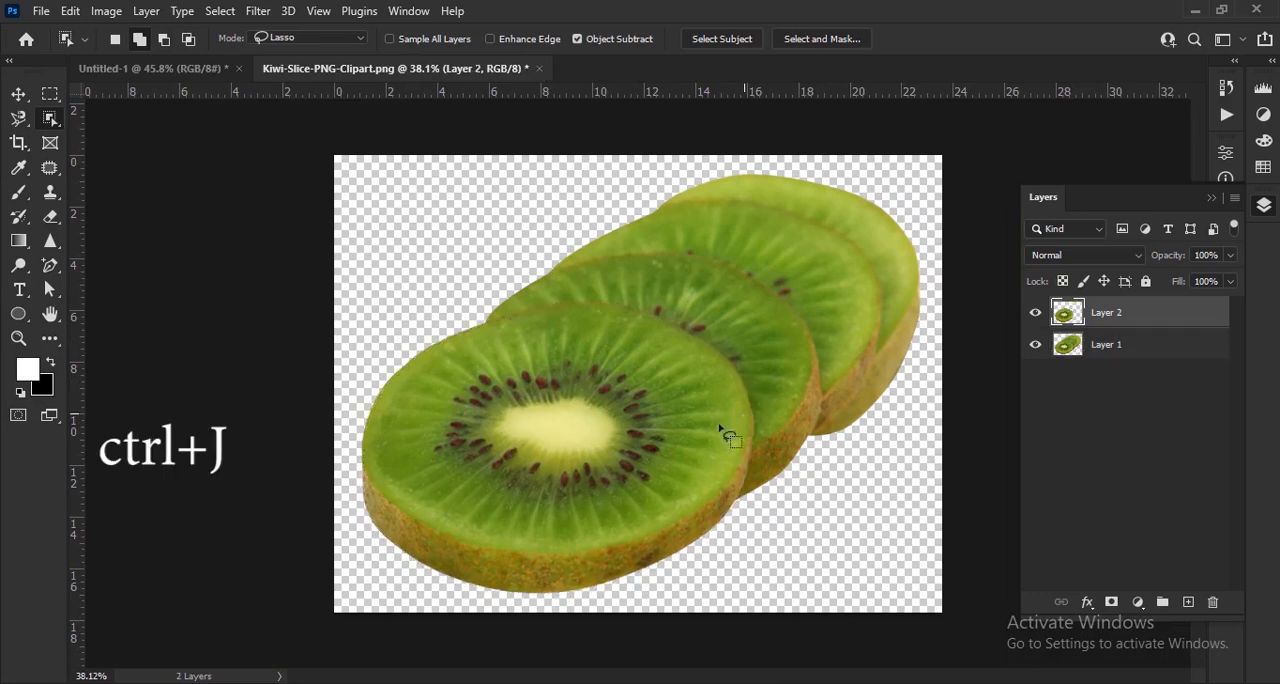
- Bring the cut-out kiwi slice into the Untitled-1 document and scale it down to a small slice
key(v)
drag(580, 380, 657, 386)
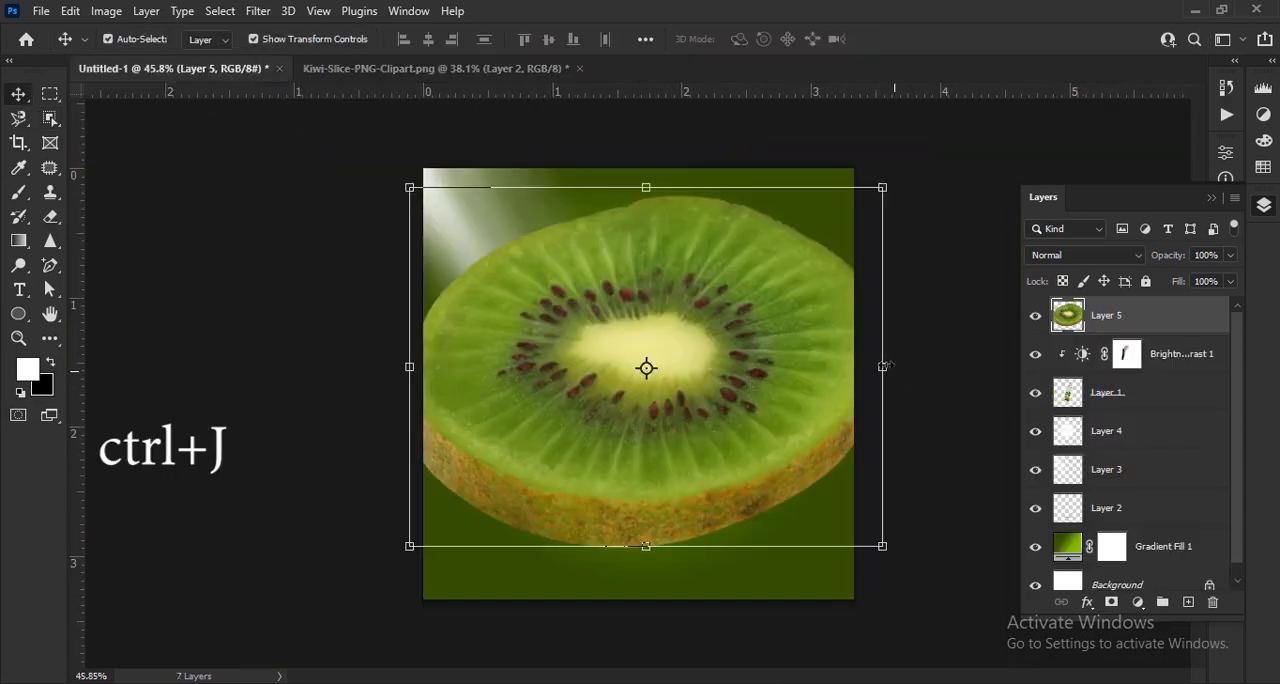
drag(882, 366, 637, 436)
click(928, 40)
scroll(563, 411, down, 1)
scroll(560, 397, up, 5)
click(928, 42)
- Move the small kiwi slice to the lower-left area of the advertisement, beside the cup's base
scroll(645, 490, up, 3)
drag(645, 490, 779, 369)
drag(681, 358, 545, 520)
- Apply a Perspective transform to the kiwi slice so its left side is taller than its right side
key(ctrl+t)
right_click(543, 540)
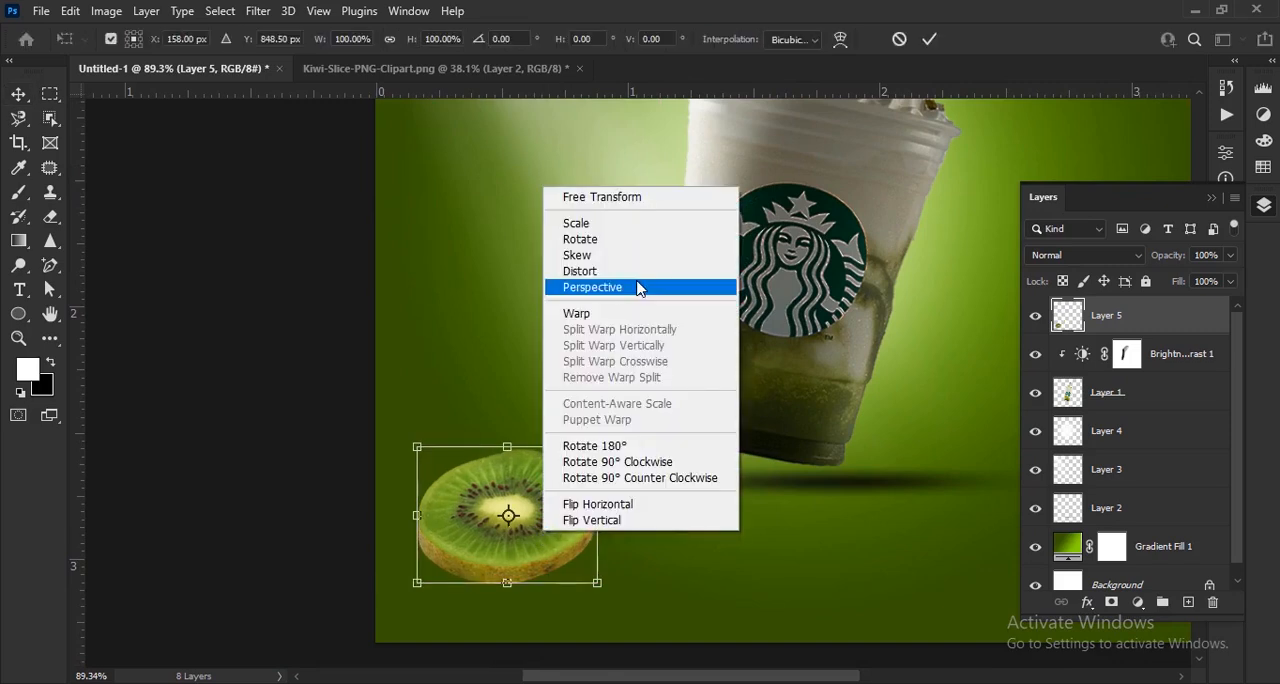
click(637, 287)
mouse_move(419, 449)
mouse_down()
mouse_move(418, 405)
mouse_move(418, 431)
mouse_up()
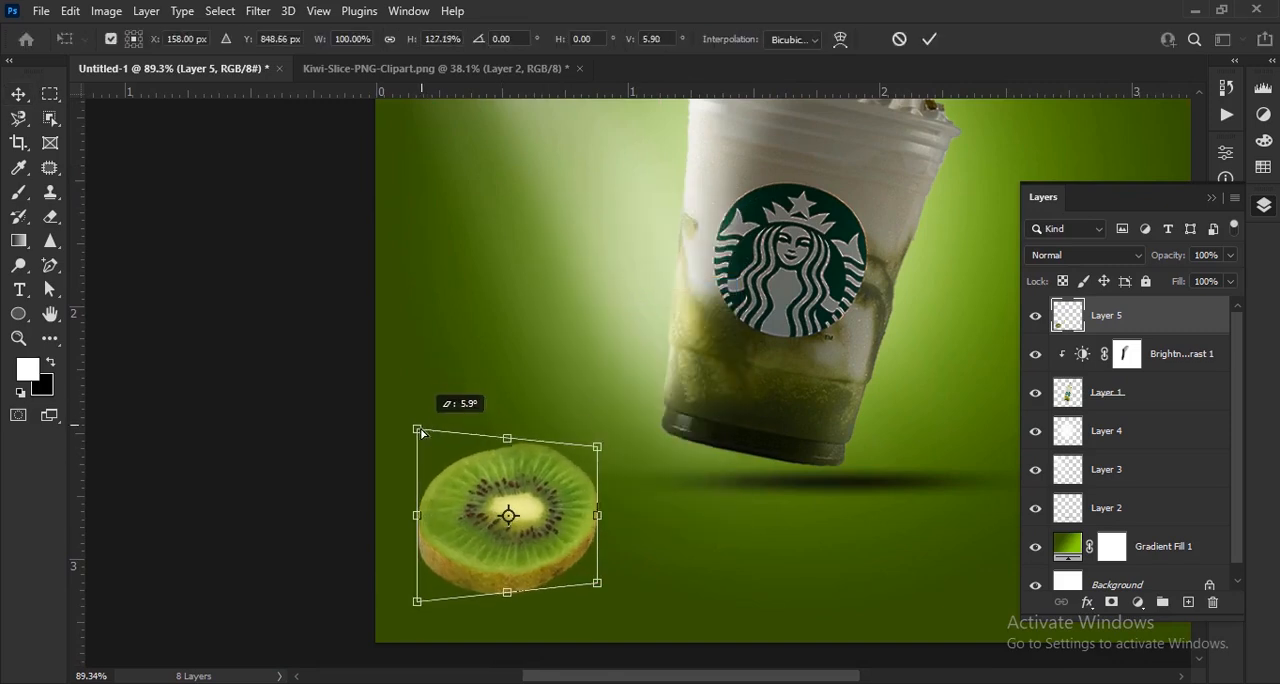
drag(599, 593, 598, 580)
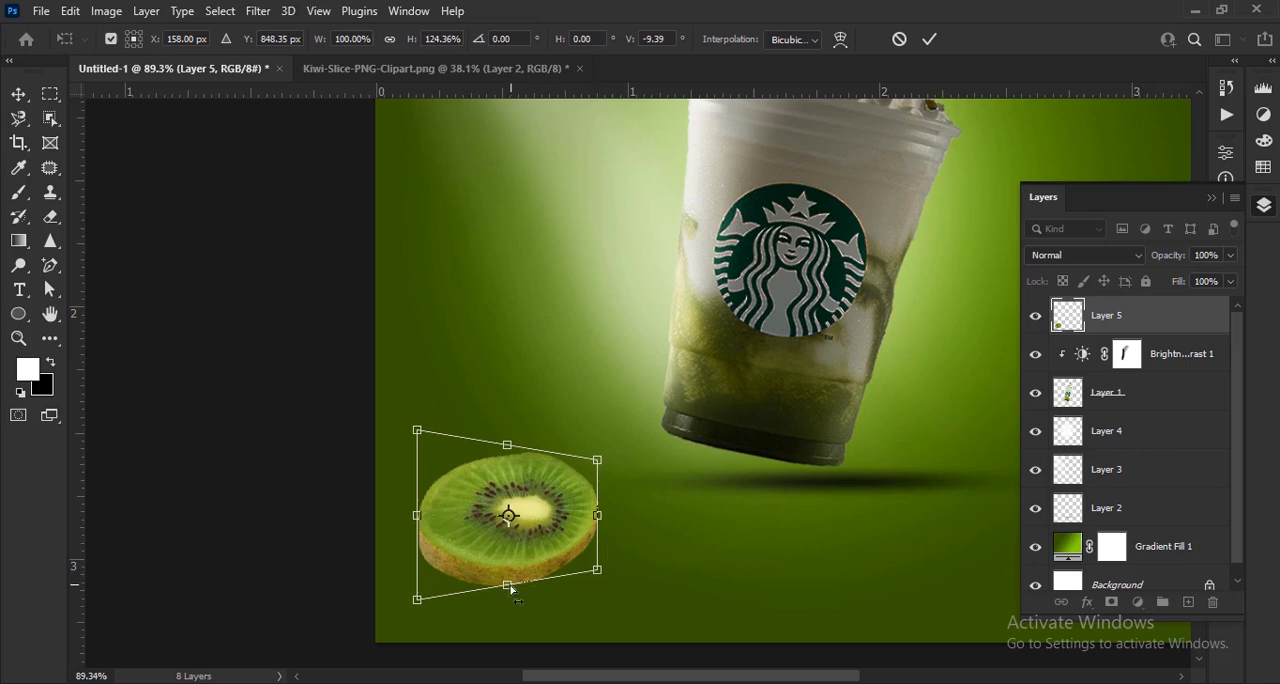
drag(424, 604, 424, 606)
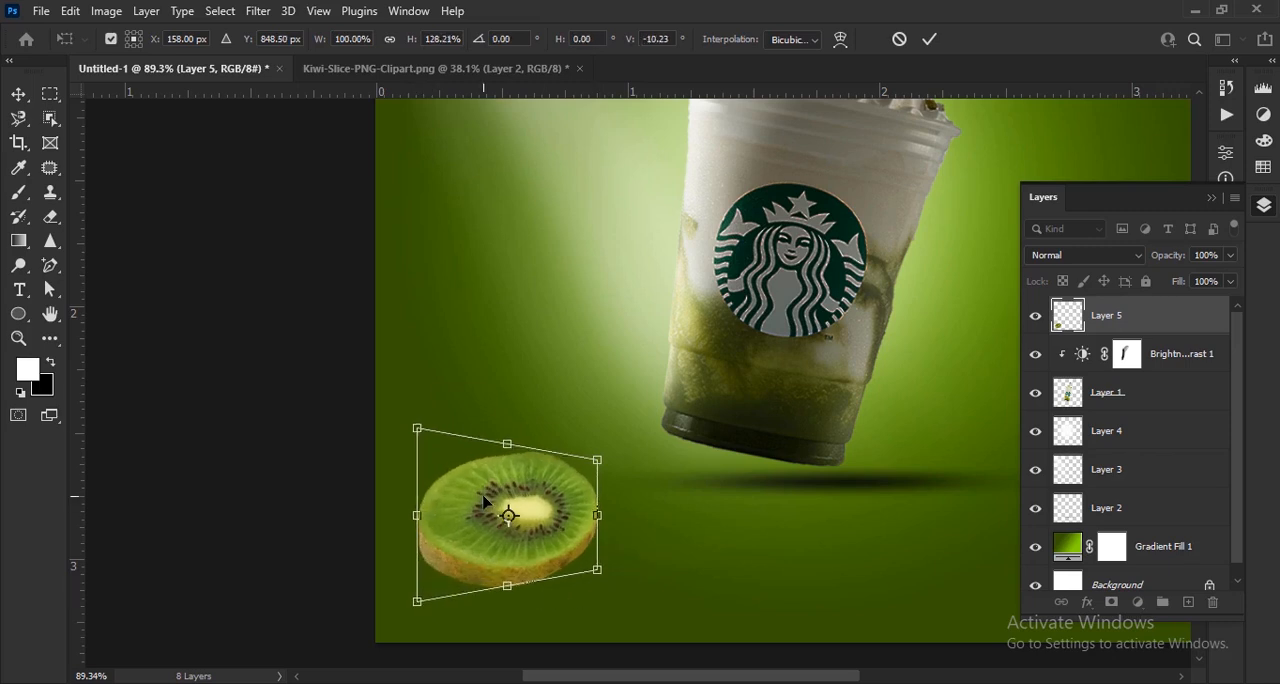
- Distort the kiwi slice by stretching its upper-left corner upward and adjusting the other corners so it tilts down to the right
right_click(484, 497)
click(573, 244)
drag(417, 428, 419, 339)
mouse_move(418, 603)
mouse_down()
mouse_move(455, 617)
mouse_move(413, 608)
mouse_up()
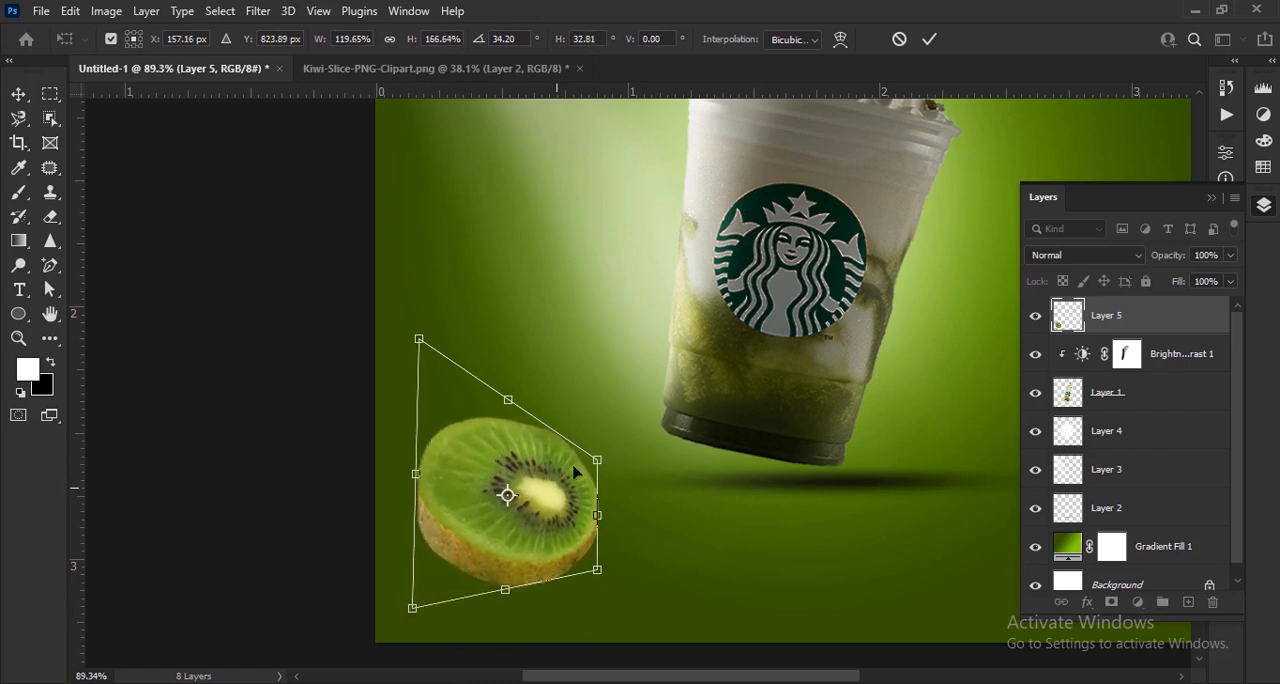
mouse_move(597, 460)
mouse_down()
mouse_move(593, 449)
mouse_move(589, 480)
mouse_up()
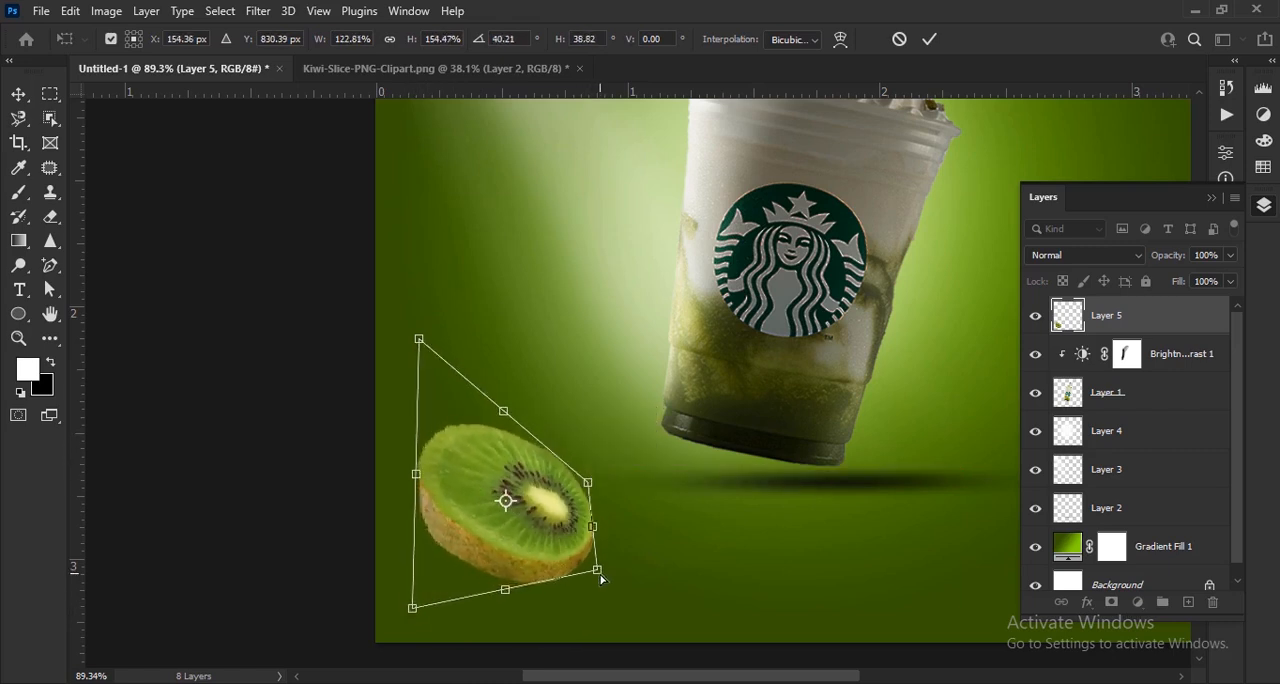
drag(600, 575, 598, 584)
click(931, 42)
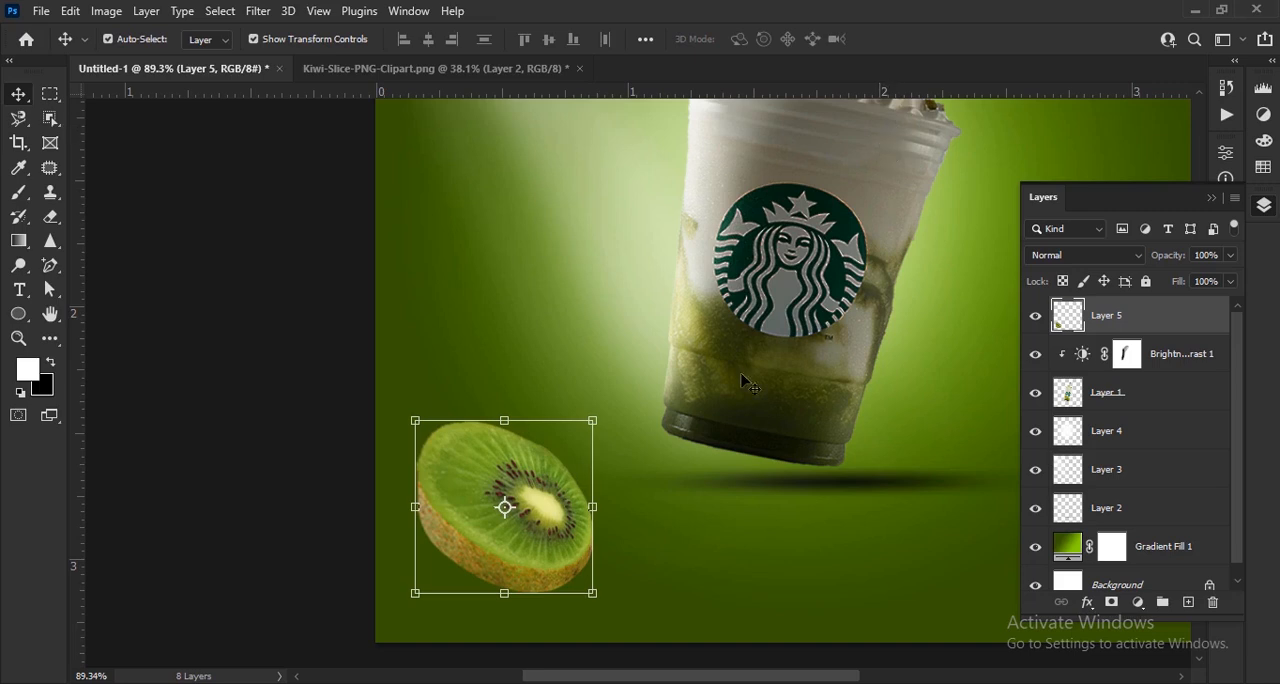
- Move the kiwi slice partly off the canvas's left edge and scale it to about 87%
drag(538, 548, 474, 552)
key(ctrl+t)
drag(516, 515, 509, 515)
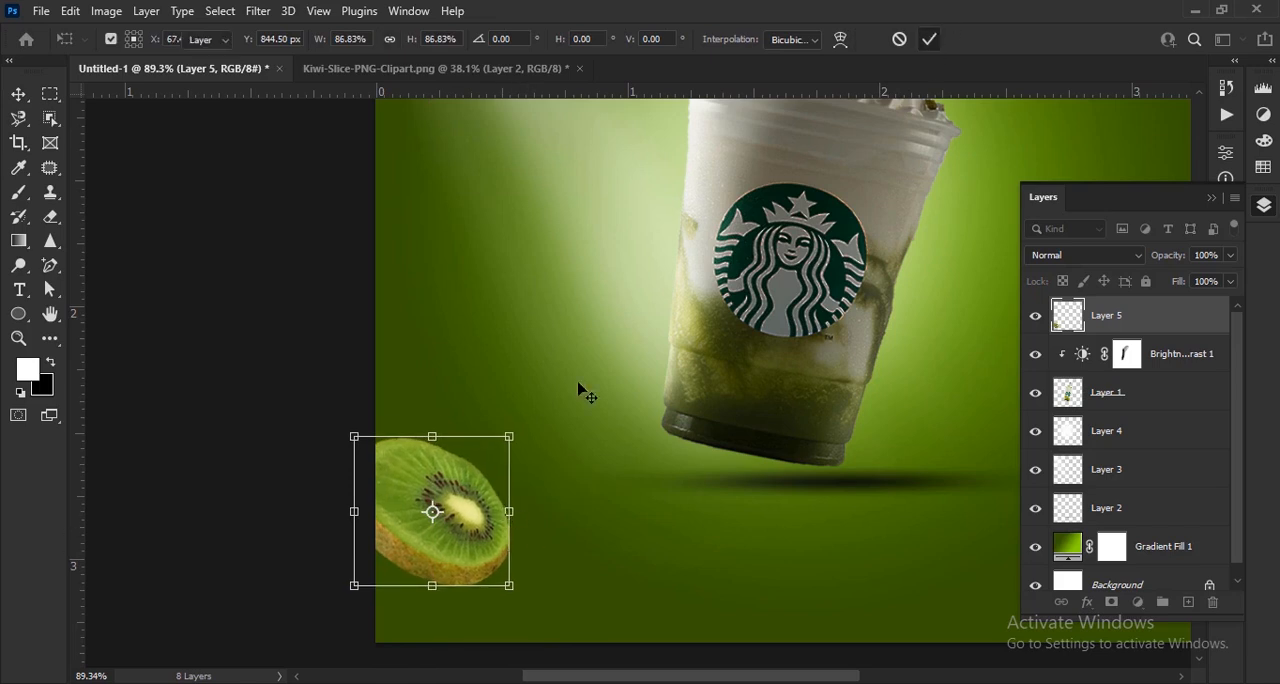
scroll(534, 523, down, 3)
key(Return)
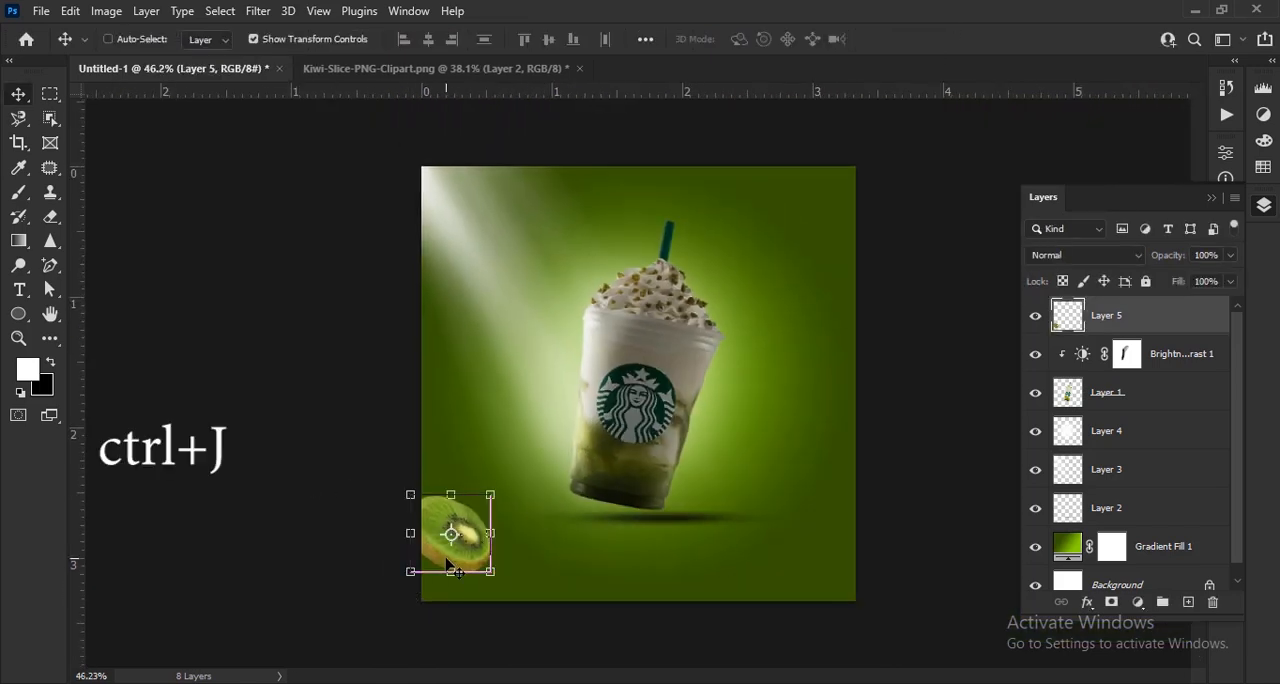
- Duplicate the kiwi slice, flip the copy horizontally and place it partly off the canvas's bottom-right corner
key(ctrl+j)
drag(448, 565, 826, 577)
right_click(815, 575)
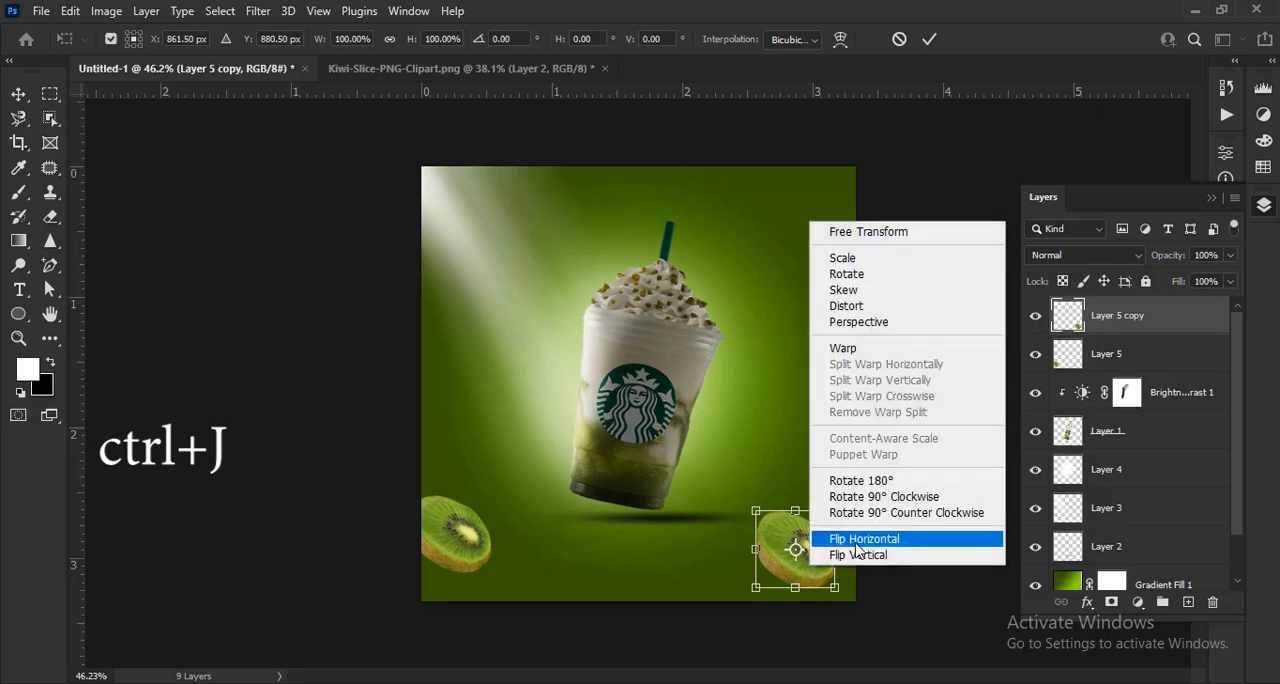
click(860, 531)
scroll(760, 545, up, 2)
drag(703, 541, 745, 551)
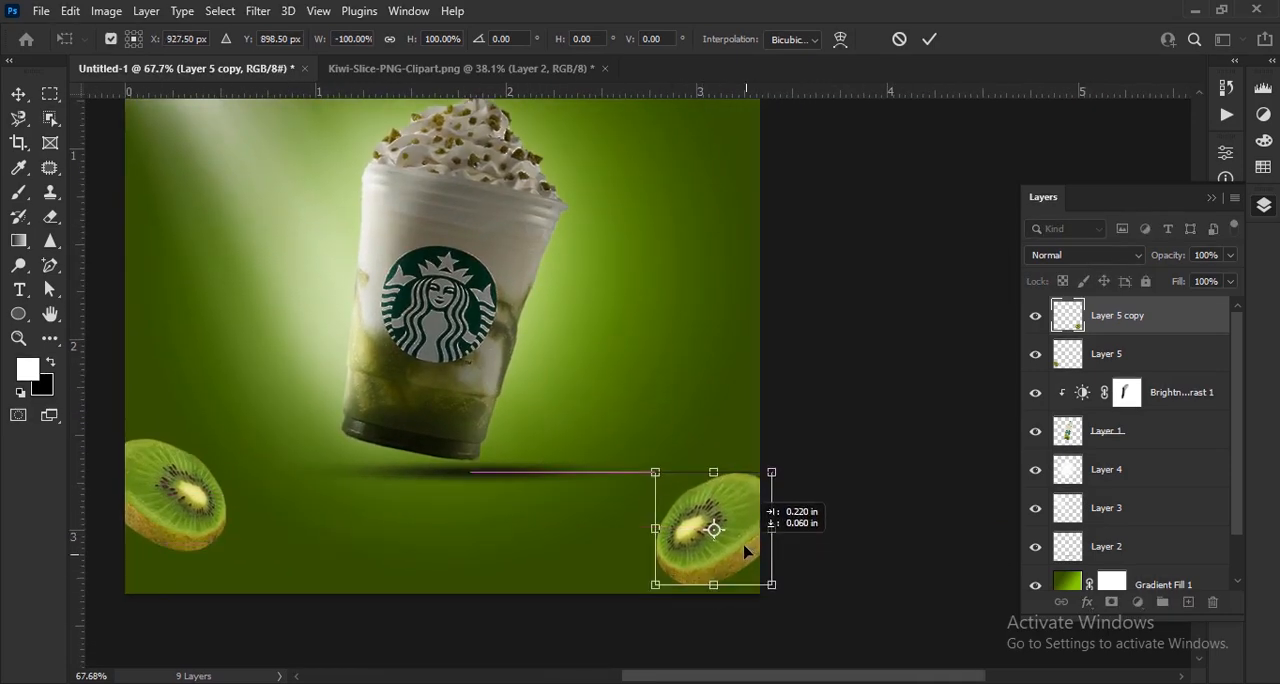
click(930, 40)
- Scale the left kiwi slice to about 75%, keeping it at the canvas's left edge
scroll(180, 470, up, 3)
click(380, 455)
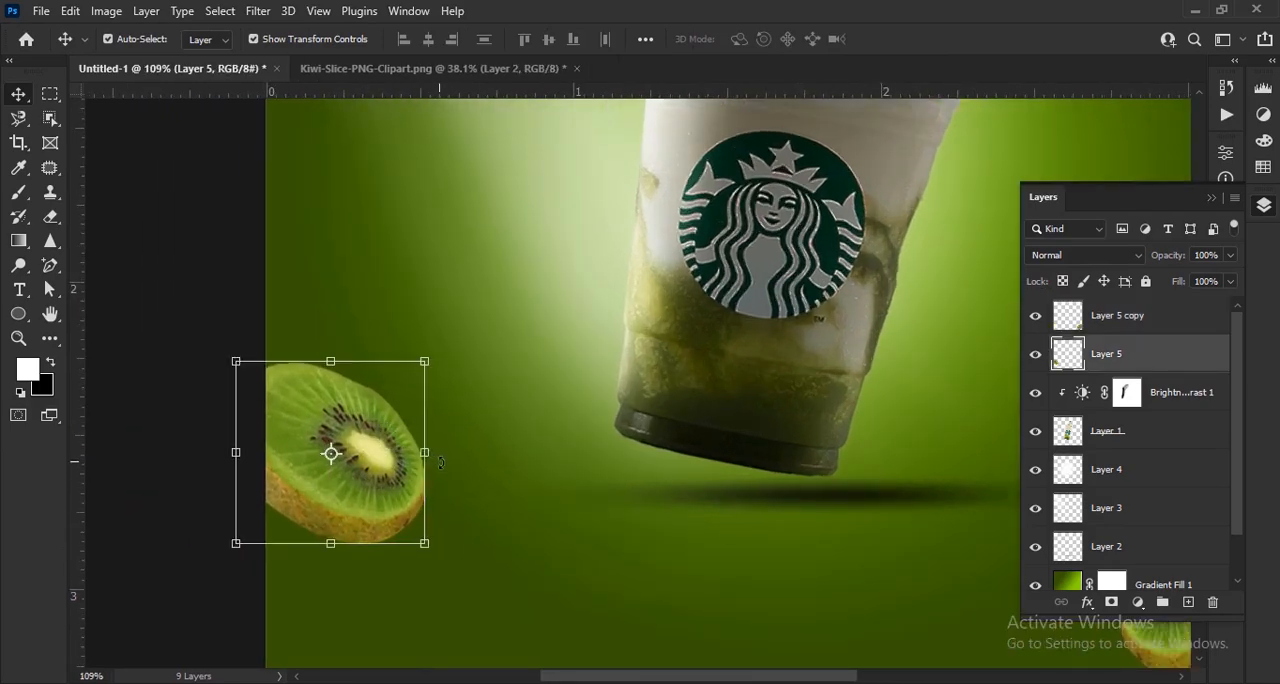
drag(425, 453, 367, 451)
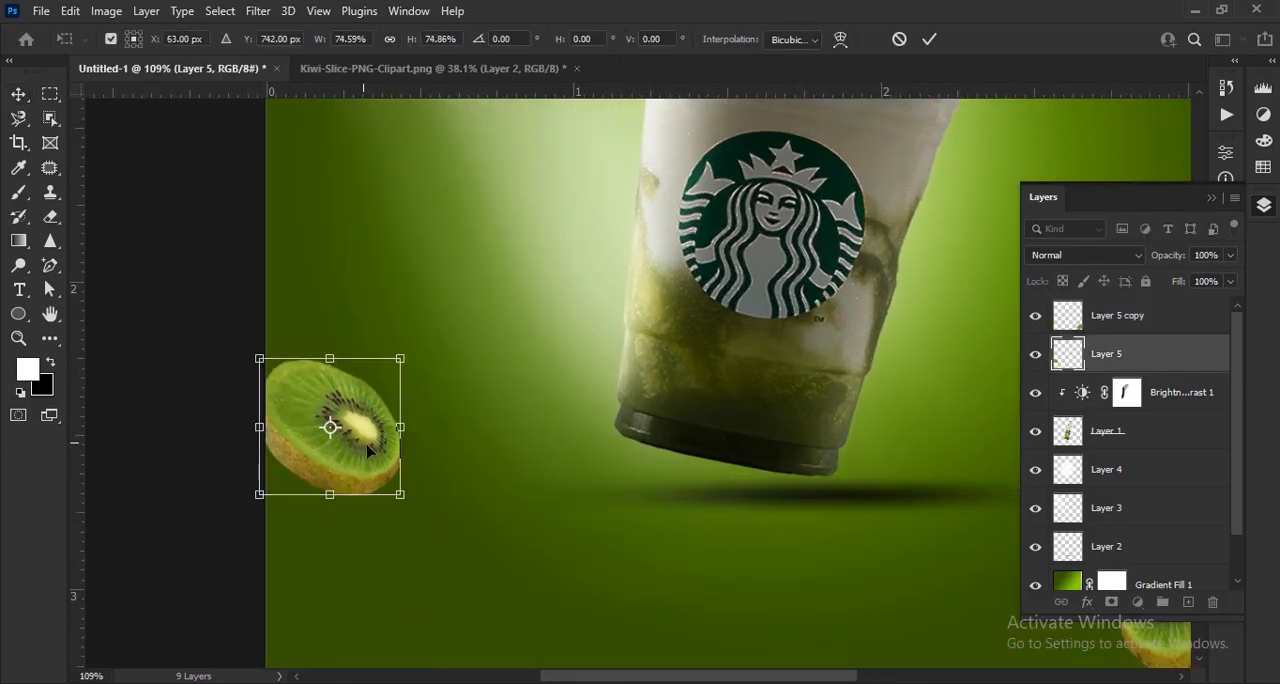
click(928, 41)
scroll(646, 610, down, 3)
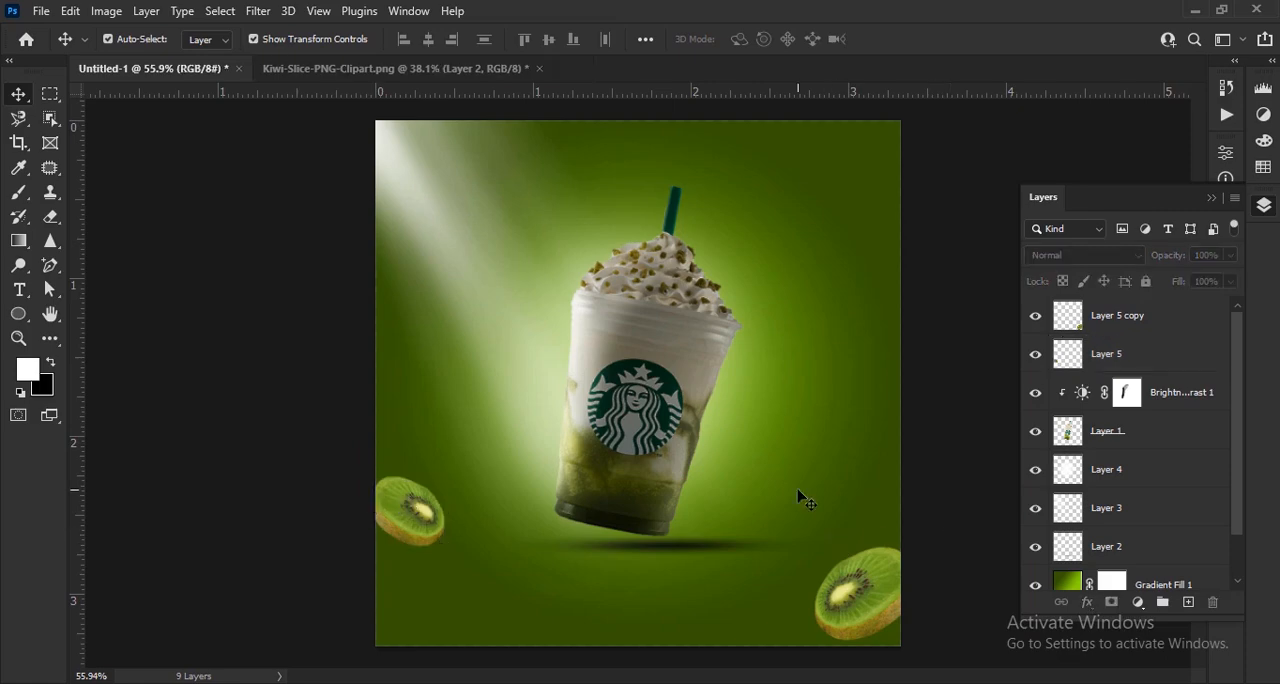
- Bring another copy of the cut-out slice from the Kiwi-Slice-PNG-Clipart document into the advertisement and shrink it beside the cup
click(395, 68)
drag(557, 430, 615, 351)
drag(884, 353, 733, 424)
click(929, 41)
- Give the slice beside the cup a Perspective transform with a slightly taller right side and nudge it into place
scroll(783, 449, up, 3)
scroll(709, 430, up, 2)
right_click(686, 441)
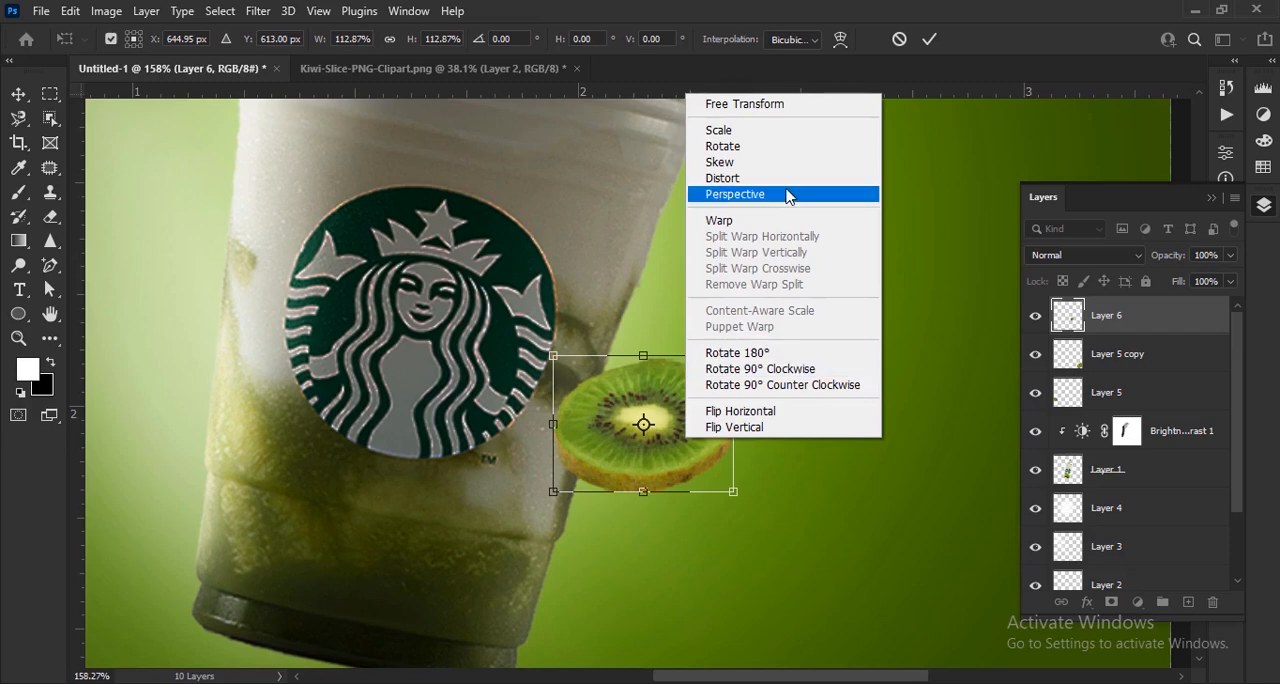
click(735, 194)
drag(733, 491, 734, 513)
click(929, 38)
scroll(786, 306, down, 4)
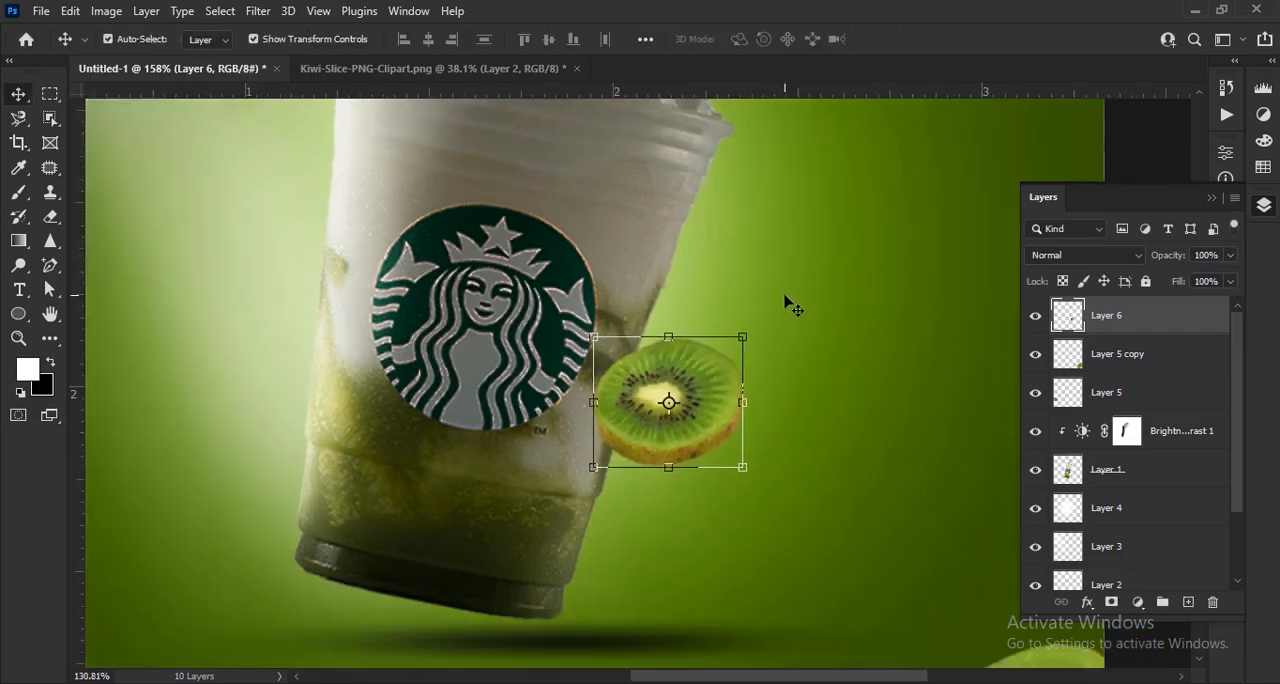
drag(734, 364, 730, 370)
- Taper the slice's left side slightly with Perspective, distort its upper-left corner inward and reposition it against the cup's right edge
scroll(731, 371, up, 5)
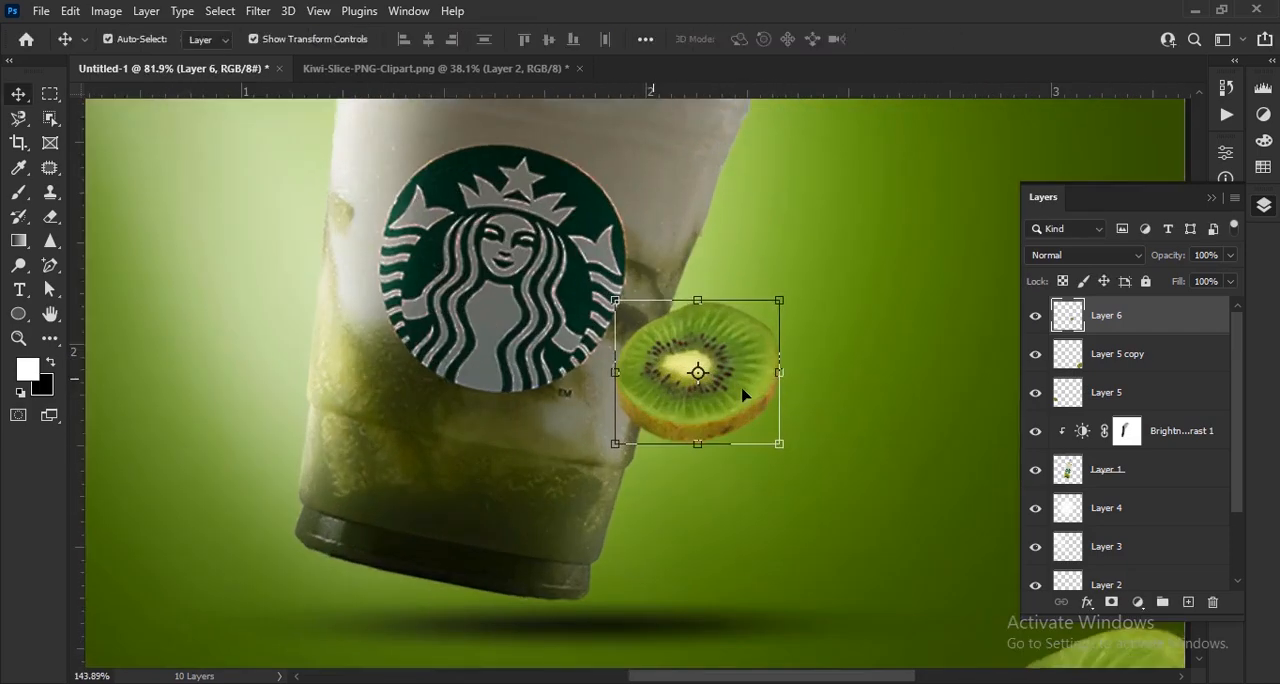
key(ctrl+t)
right_click(748, 418)
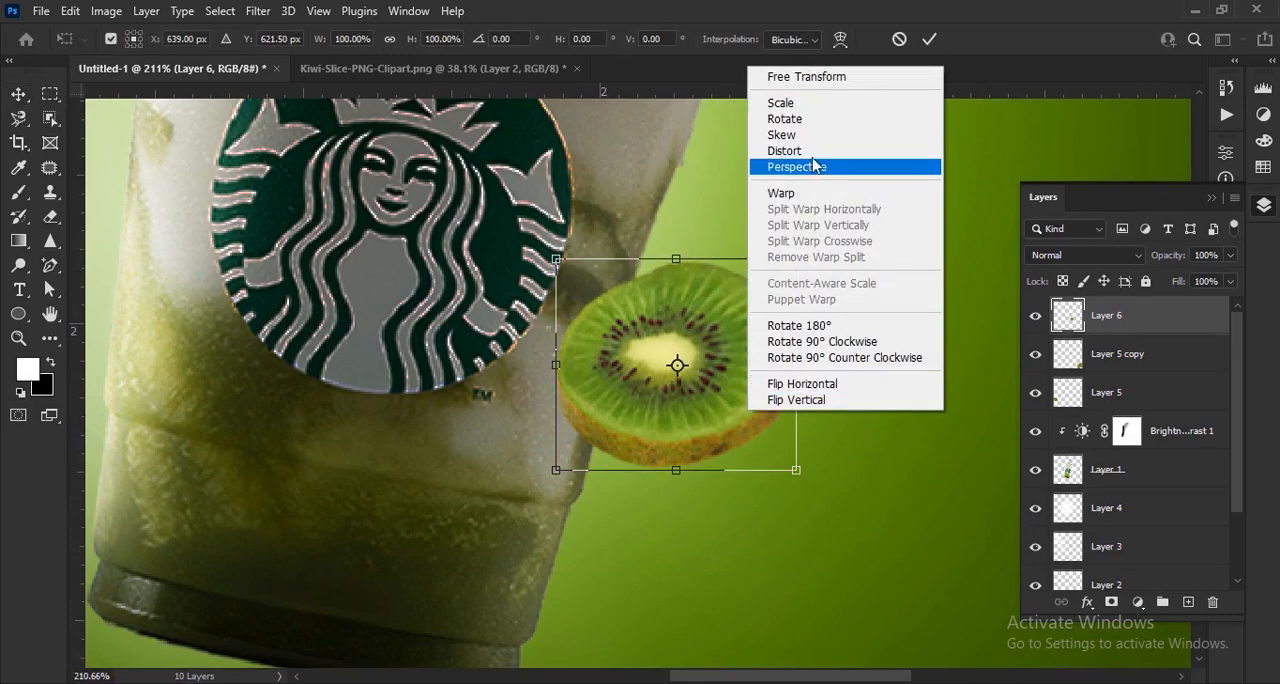
click(815, 167)
mouse_move(558, 474)
mouse_down()
mouse_move(557, 451)
mouse_move(556, 463)
mouse_up()
right_click(772, 286)
click(790, 399)
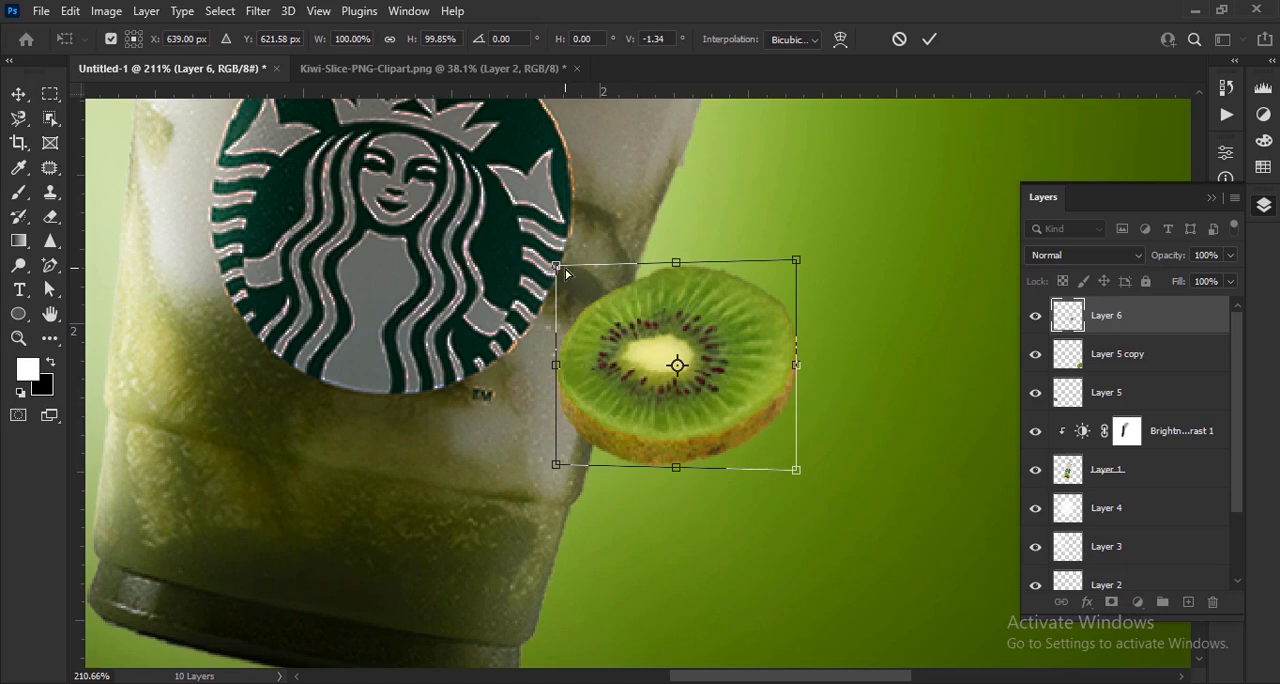
drag(557, 267, 604, 282)
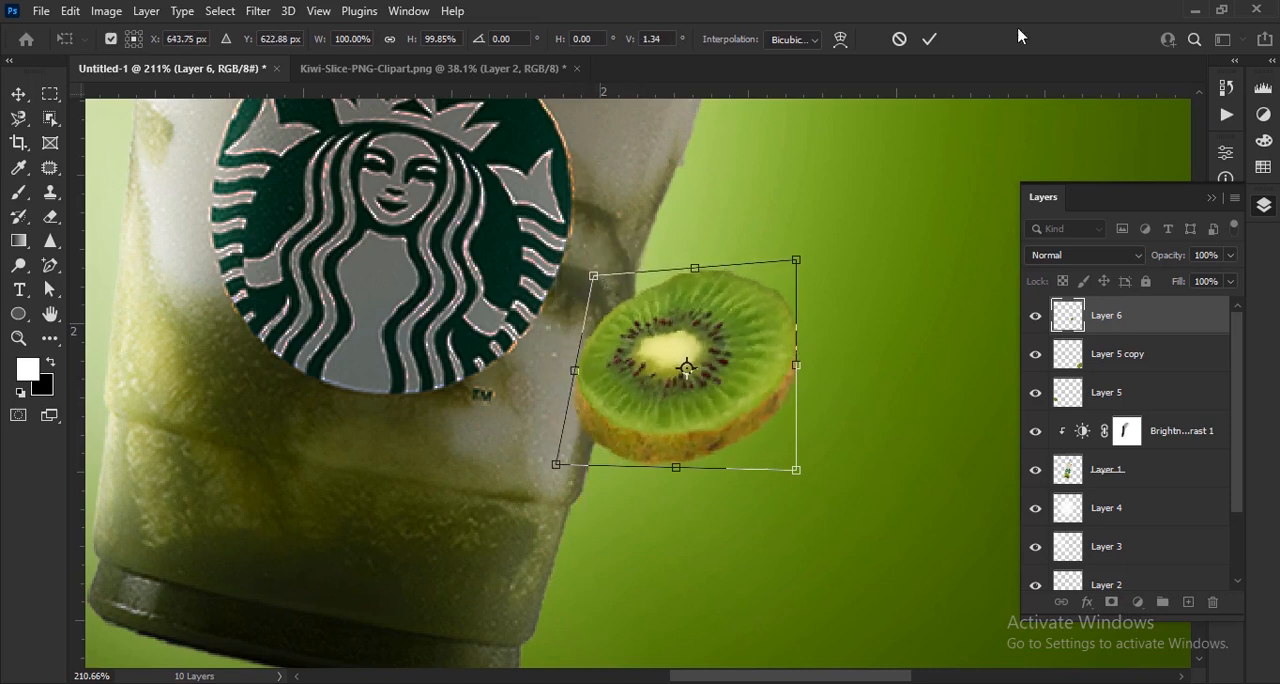
click(933, 41)
drag(764, 395, 746, 408)
scroll(746, 408, down, 8)
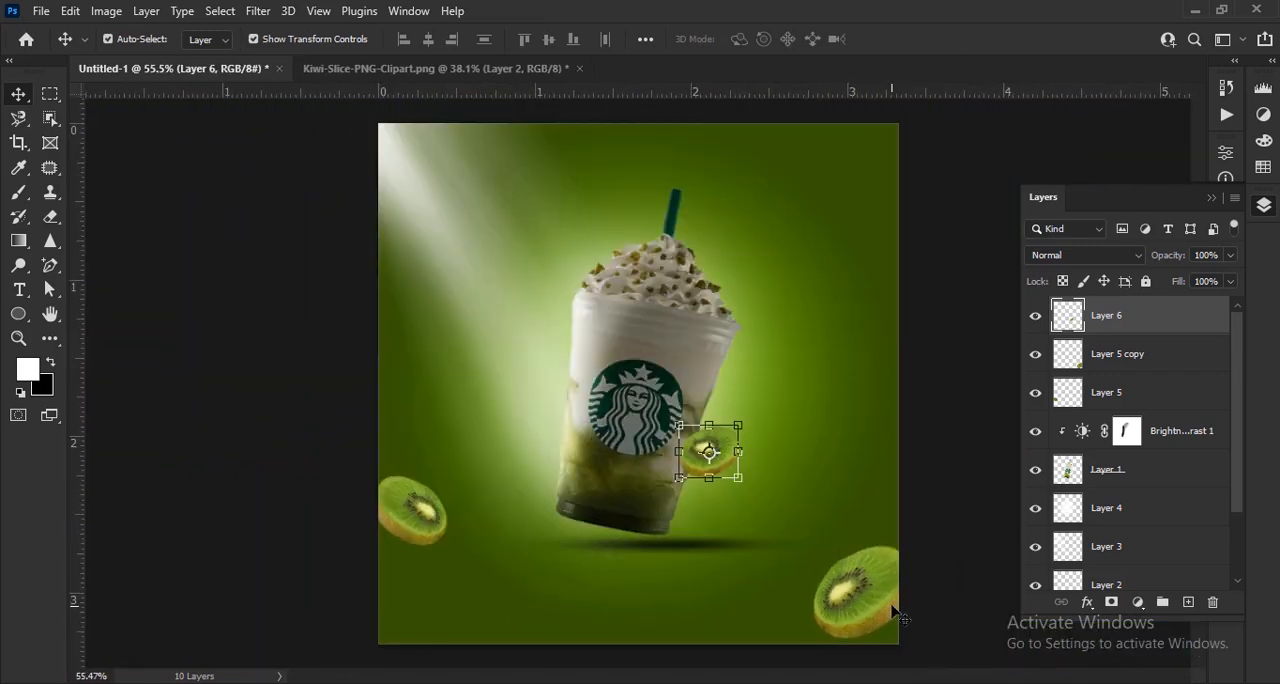
- Duplicate the bottom-right kiwi slice to the area above left of the cup and scale the copy to about 71%
click(895, 612)
drag(893, 612, 592, 231)
scroll(592, 231, up, 3)
scroll(637, 384, up, 3)
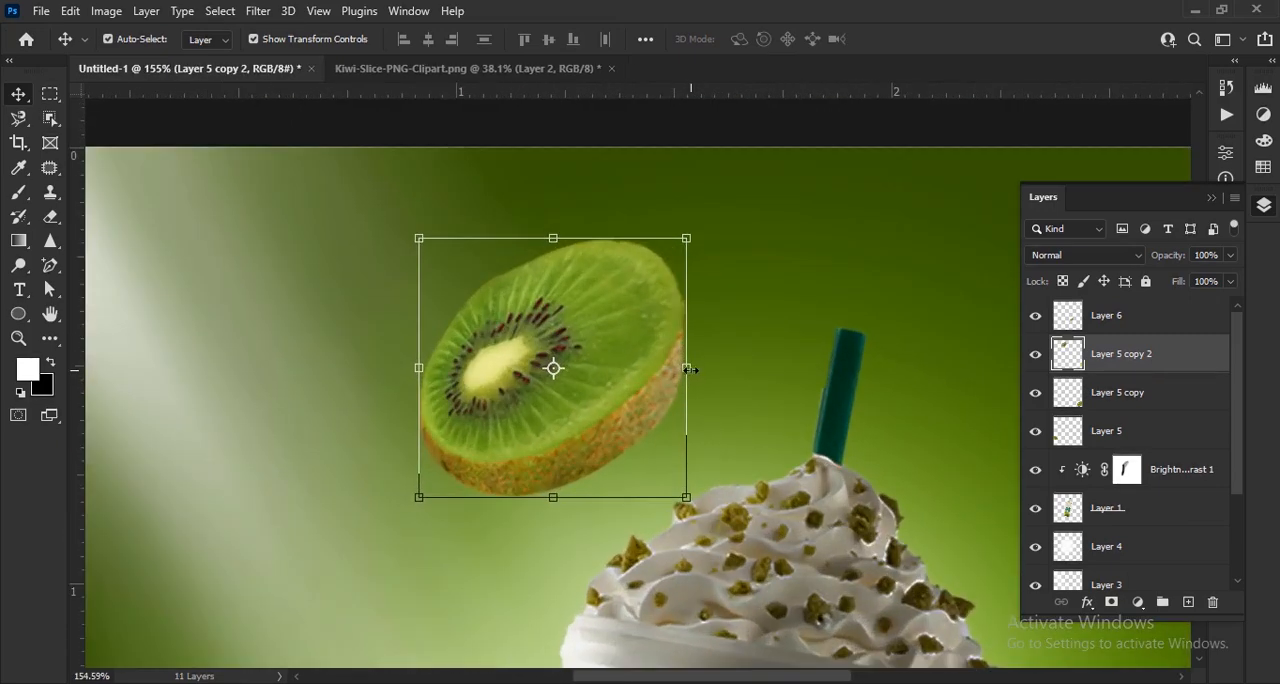
drag(690, 369, 687, 416)
drag(625, 436, 586, 412)
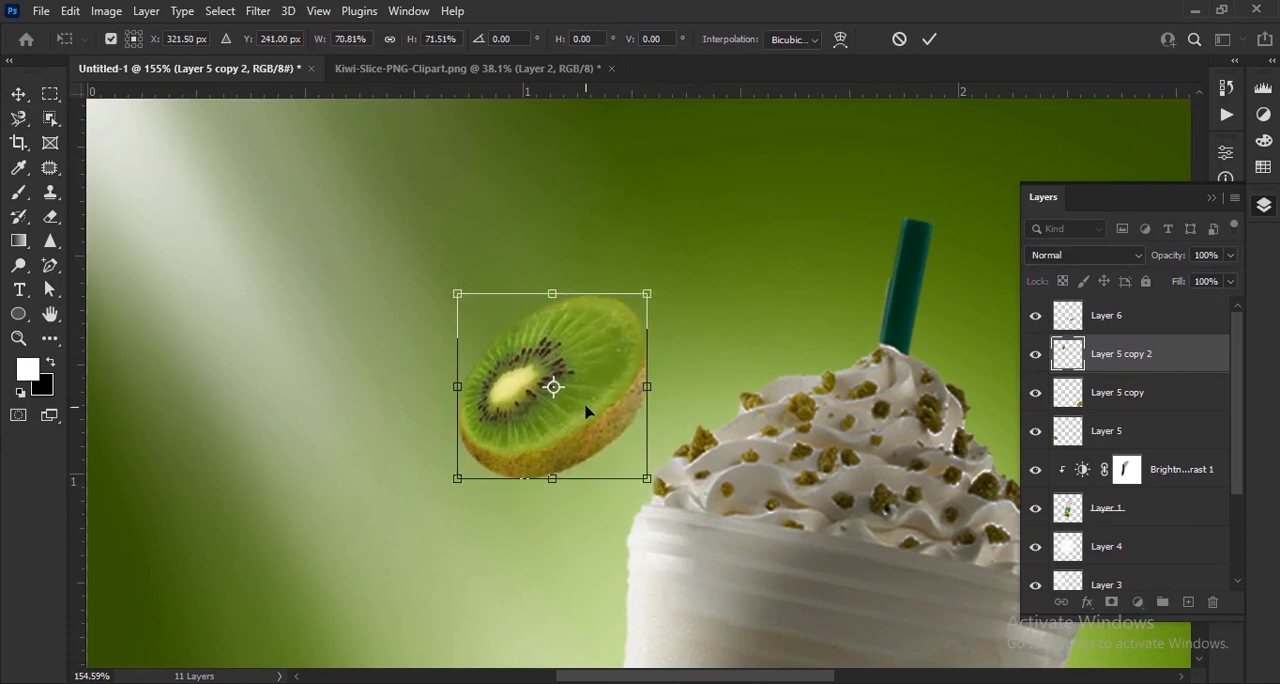
click(930, 39)
- Load the upper slice's outline as a selection and set up a soft black 10 px brush at 100% opacity
scroll(575, 330, down, 3)
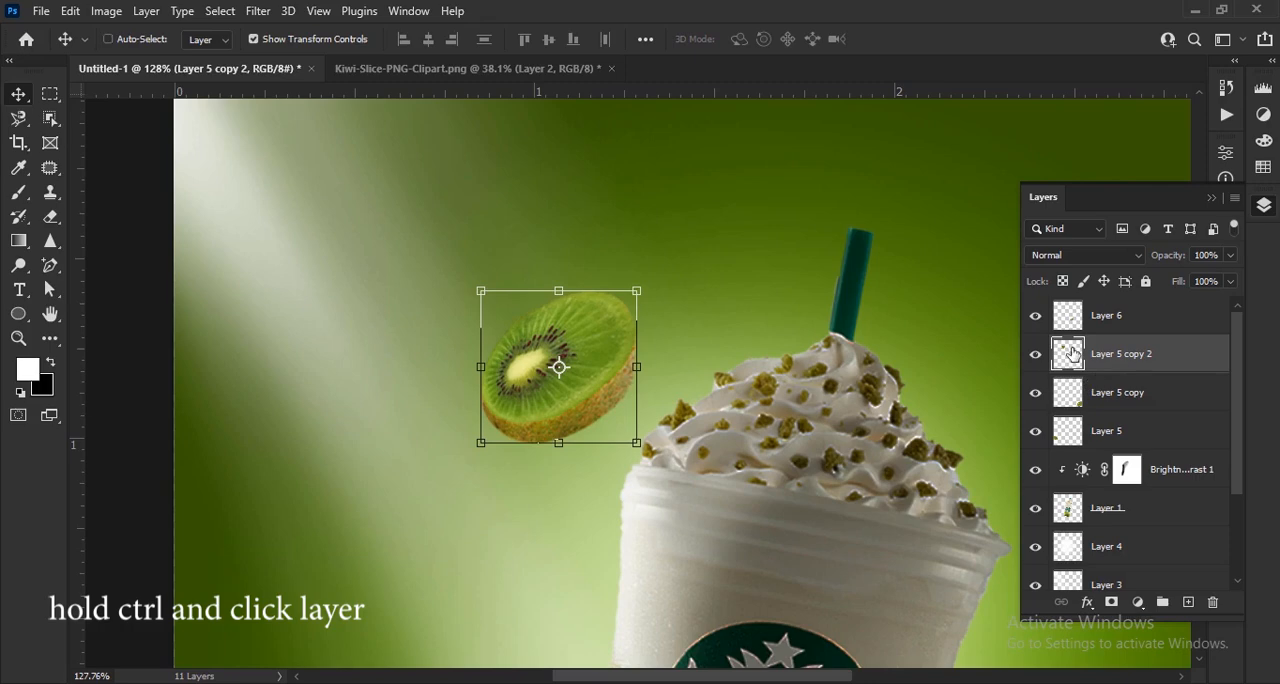
key(b)
scroll(575, 430, up, 5)
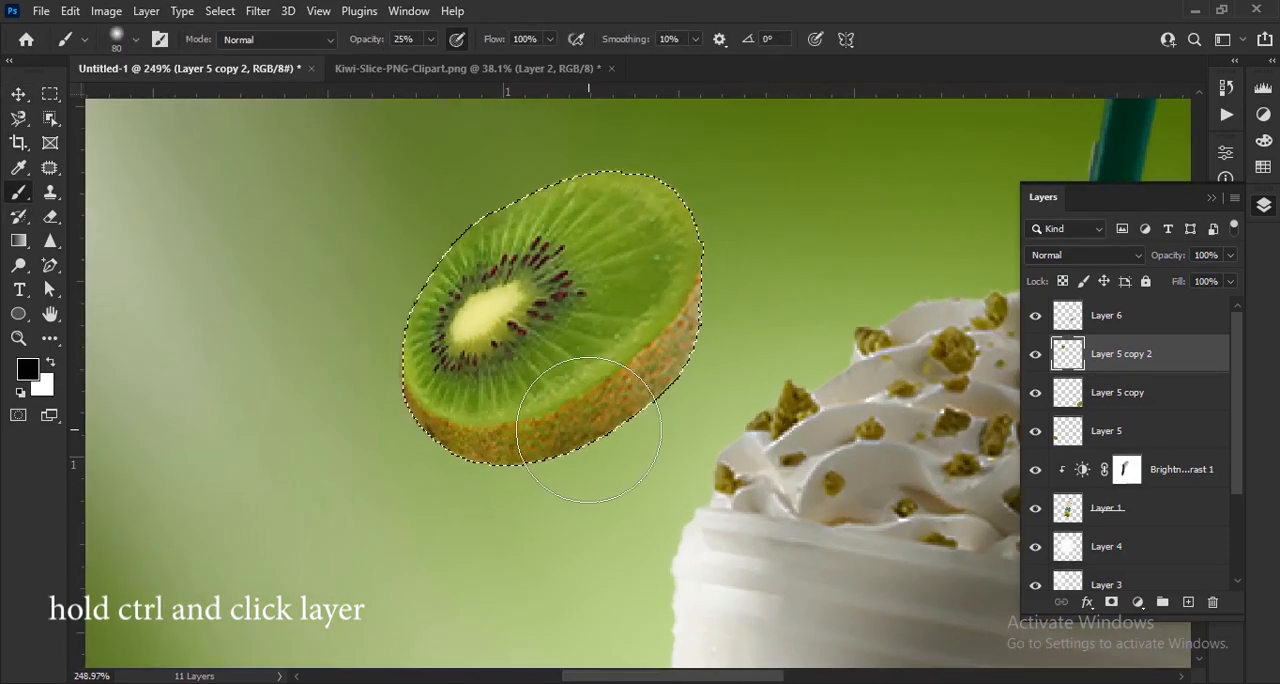
key(0)
key(bracketleft)
scroll(494, 428, up, 3)
key(bracketleft)
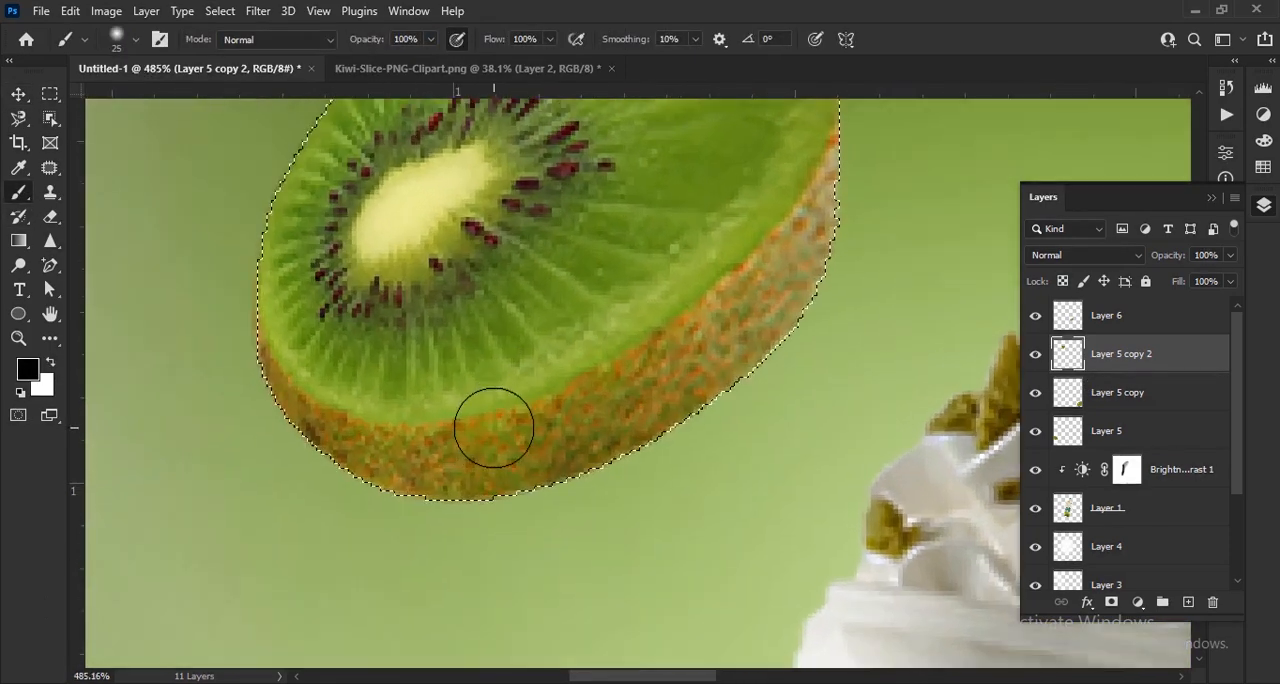
key(bracketleft)
- Try a black stroke on the upper slice's rind, undo it, and add a new layer above Layer 5 copy 2
mouse_move(268, 363)
mouse_down()
mouse_move(277, 392)
mouse_move(391, 466)
mouse_up()
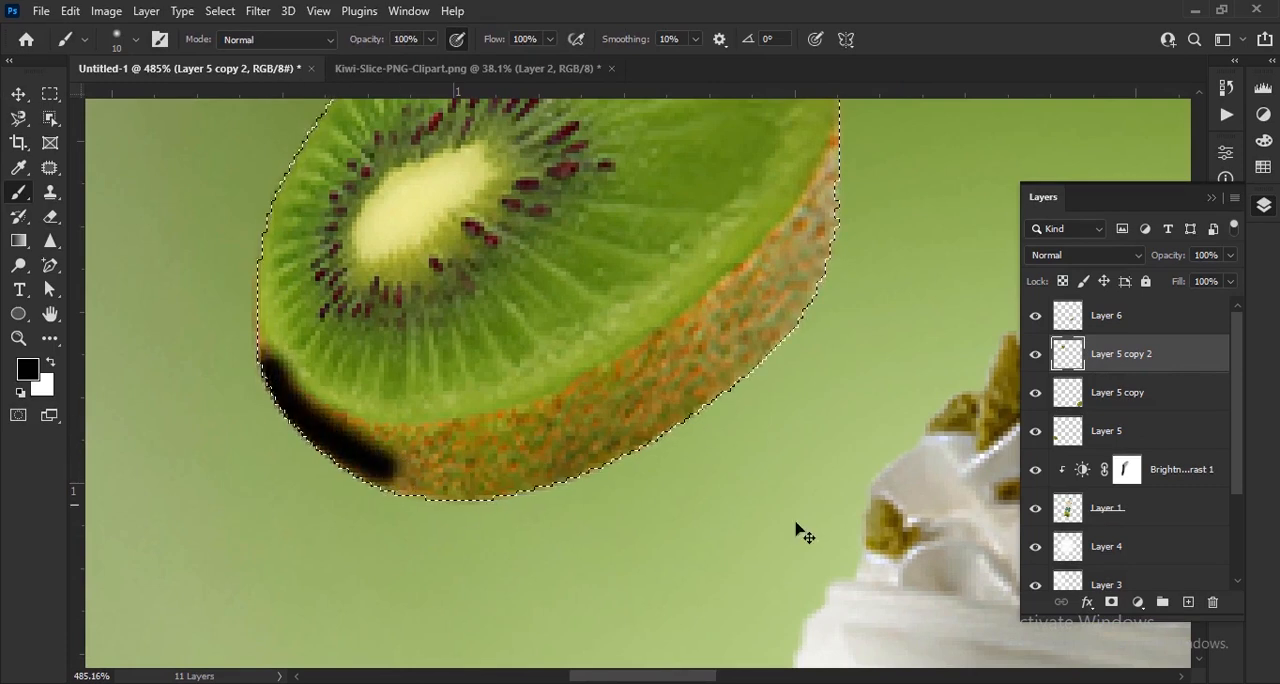
key(ctrl+z)
click(1188, 602)
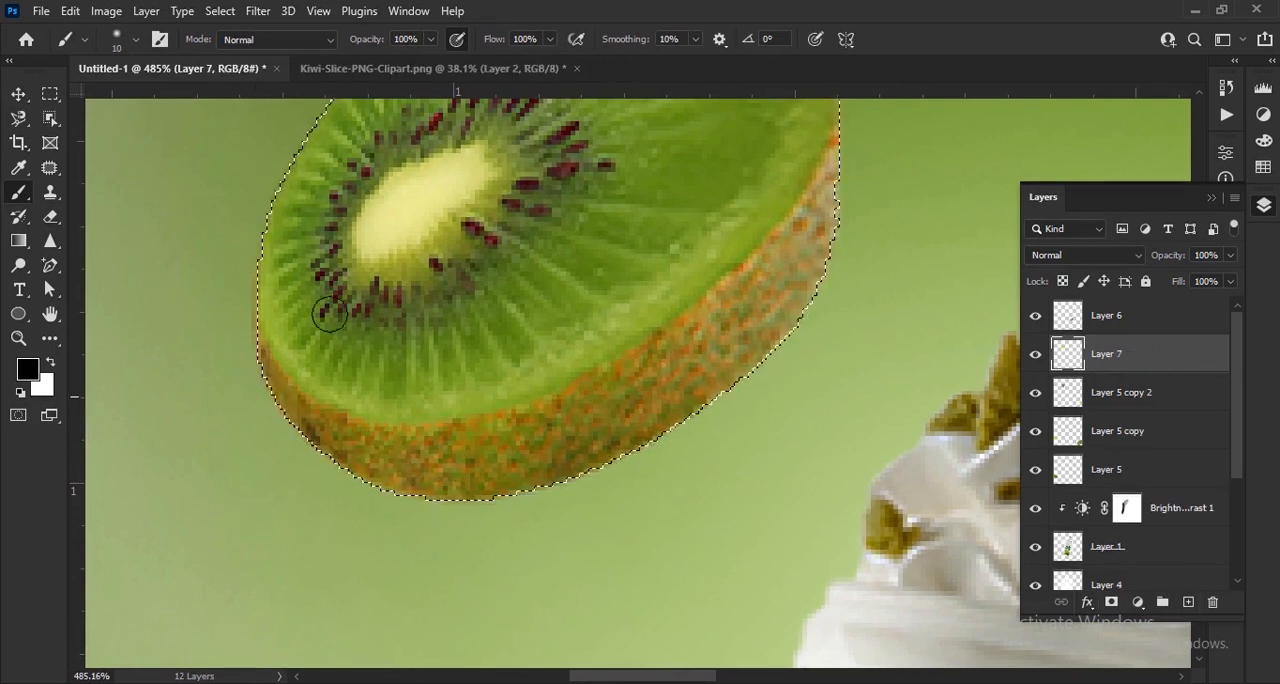
- Reduce the brush opacity to 59% and shade the upper slice's lower rind with soft black strokes on Layer 7
drag(353, 41, 314, 42)
mouse_move(233, 389)
mouse_down()
mouse_move(369, 423)
mouse_move(447, 484)
mouse_up()
mouse_move(761, 367)
mouse_down()
mouse_move(837, 149)
mouse_move(700, 297)
mouse_move(417, 429)
mouse_move(724, 371)
mouse_up()
scroll(690, 378, down, 10)
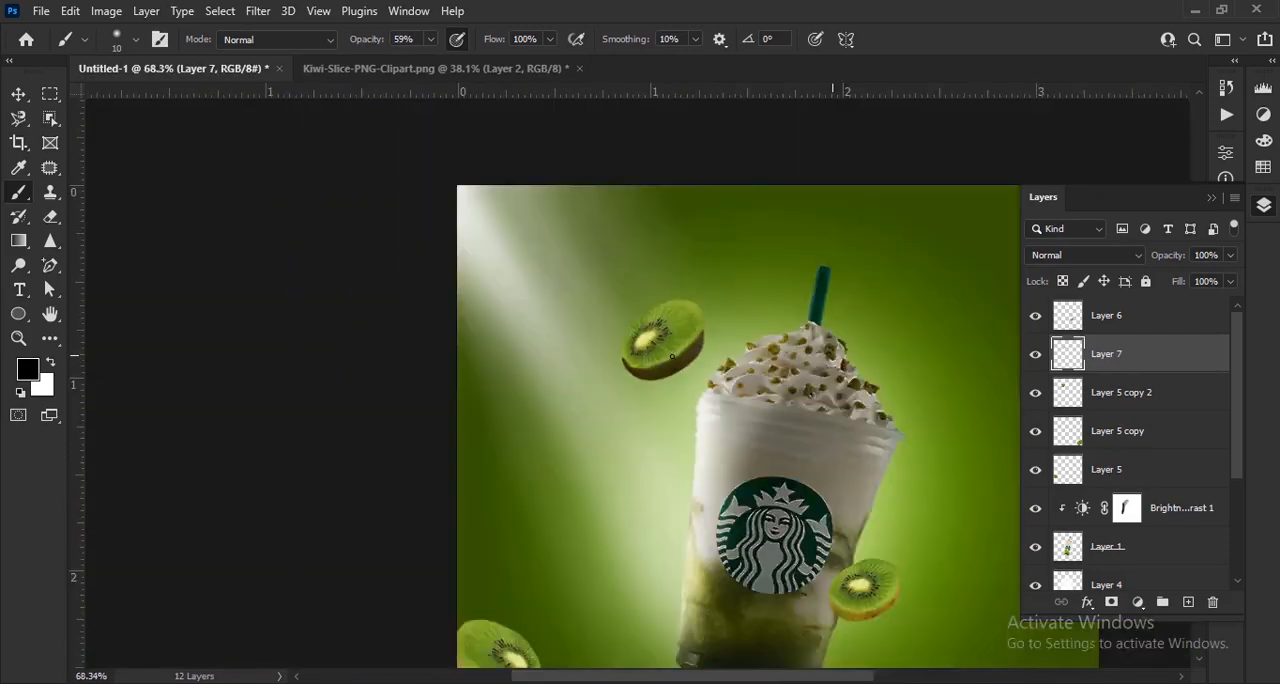
- Load the outline of the kiwi slice at the cup's right edge and shade its rind black with the 10 px brush, then deselect
scroll(760, 480, up, 8)
key(v)
click(620, 363)
ctrl+click(1068, 316)
scroll(510, 405, up, 4)
key(b)
drag(315, 255, 600, 444)
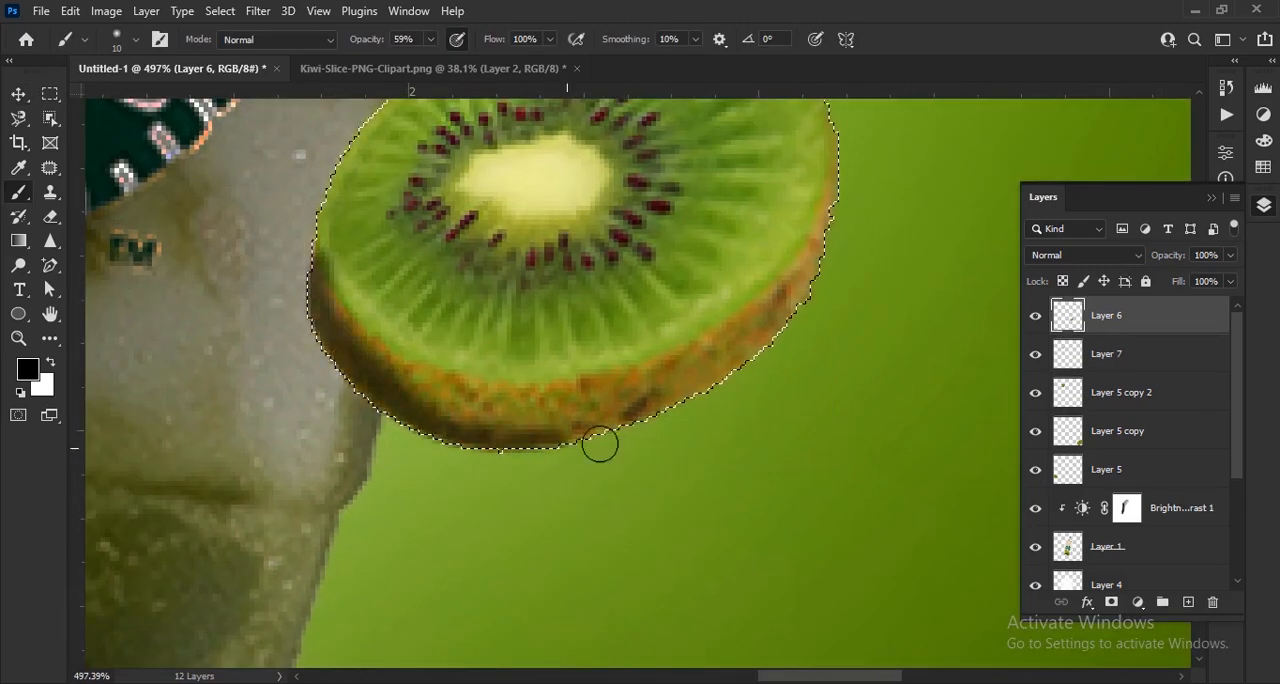
mouse_move(667, 362)
mouse_down()
mouse_move(340, 328)
mouse_move(342, 302)
mouse_up()
scroll(886, 372, down, 5)
key(ctrl+d)
- Load the left kiwi slice's outline and darken its rind on Layer 5 with a 20 px black brush, then deselect
scroll(886, 375, down, 5)
scroll(483, 500, up, 5)
key(v)
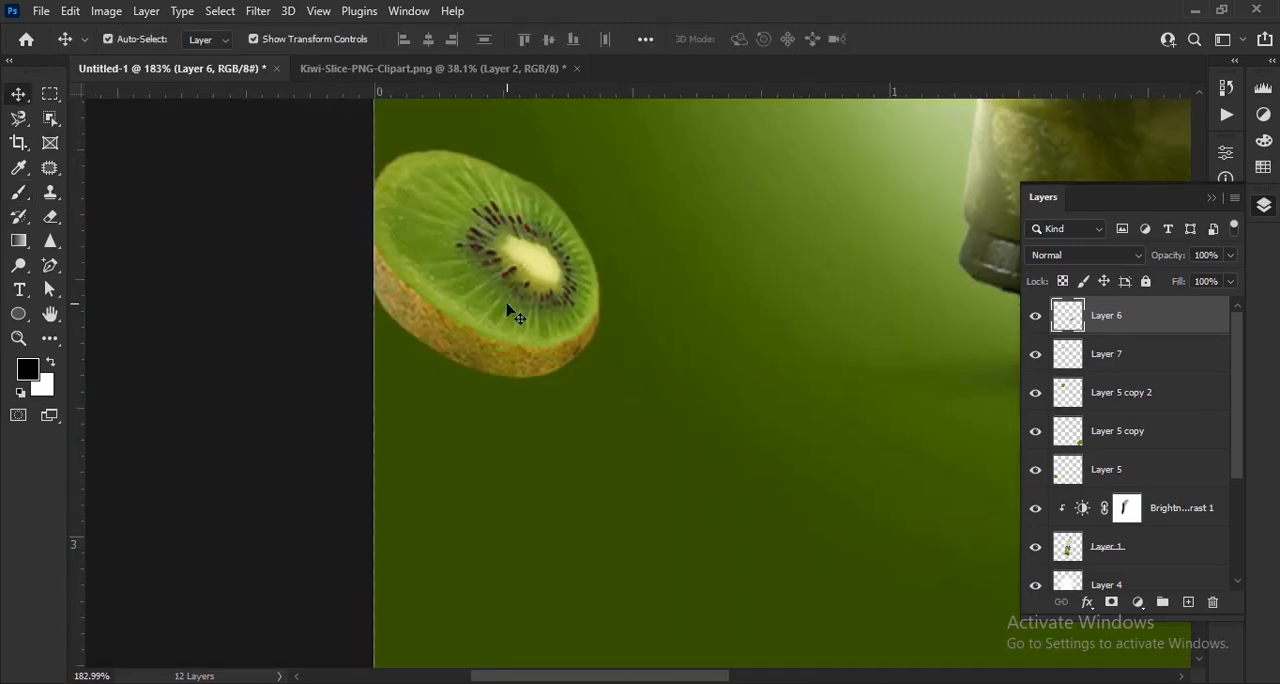
click(509, 309)
ctrl+click(1069, 478)
key(b)
scroll(381, 291, up, 5)
key(bracketright)
mouse_move(376, 232)
mouse_down()
mouse_move(374, 283)
mouse_move(566, 431)
mouse_up()
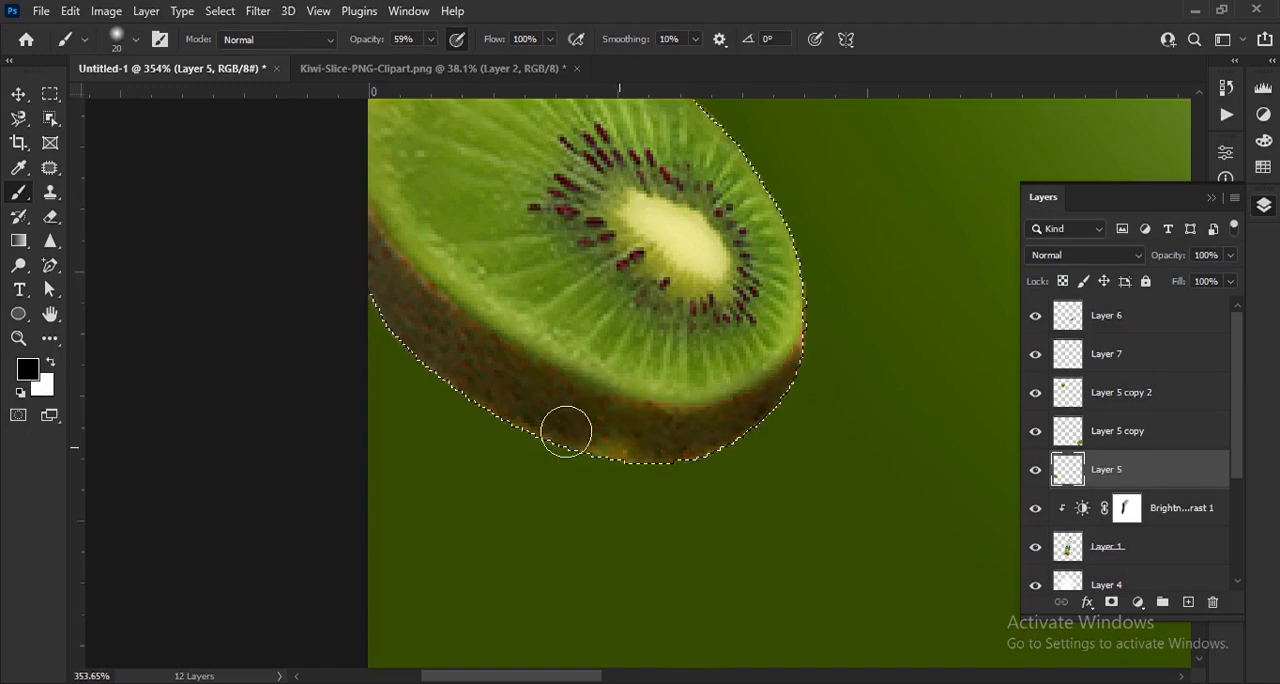
key(ctrl+d)
scroll(600, 352, down, 10)
- Shade the bottom-right kiwi slice's rind with black inside its outline selection, then deselect it
drag(734, 393, 330, 360)
scroll(725, 340, up, 5)
key(v)
click(731, 334)
mouse_move(870, 172)
mouse_down()
mouse_move(250, 260)
mouse_move(508, 397)
mouse_move(247, 217)
mouse_up()
scroll(678, 352, down, 5)
drag(691, 326, 850, 316)
scroll(628, 434, down, 6)
key(ctrl+d)
key(v)
scroll(512, 450, down, 3)
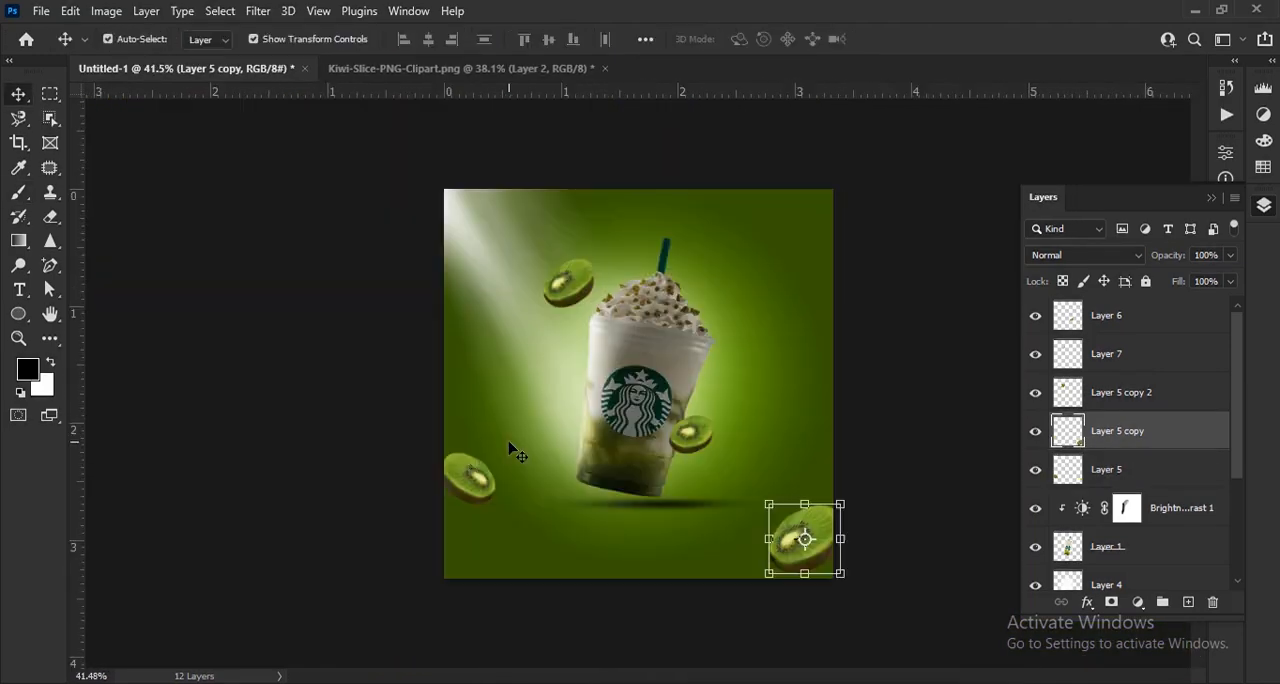
click(842, 481)
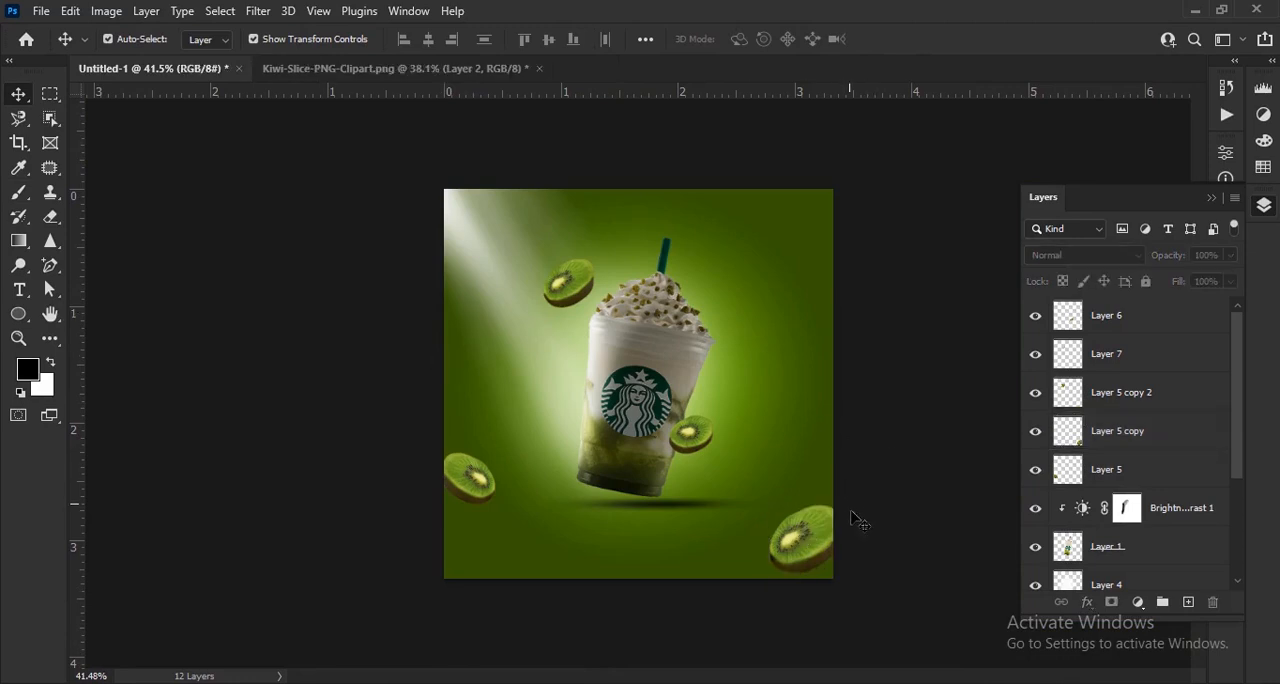
- Paint the Brightness/Contrast 1 mask along the cup's right edge with a soft black 40 px brush at 43% opacity to brighten it
scroll(860, 530, up, 3)
scroll(668, 476, up, 3)
click(666, 480)
scroll(762, 470, up, 3)
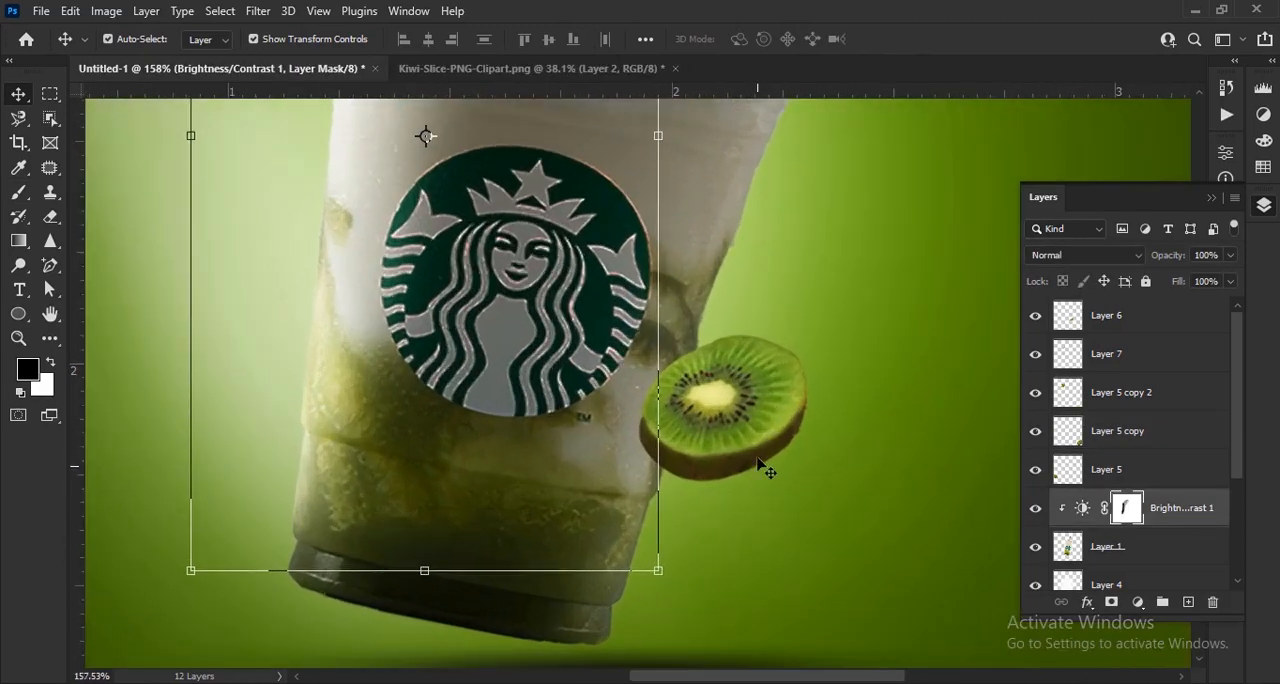
click(22, 198)
scroll(692, 519, up, 2)
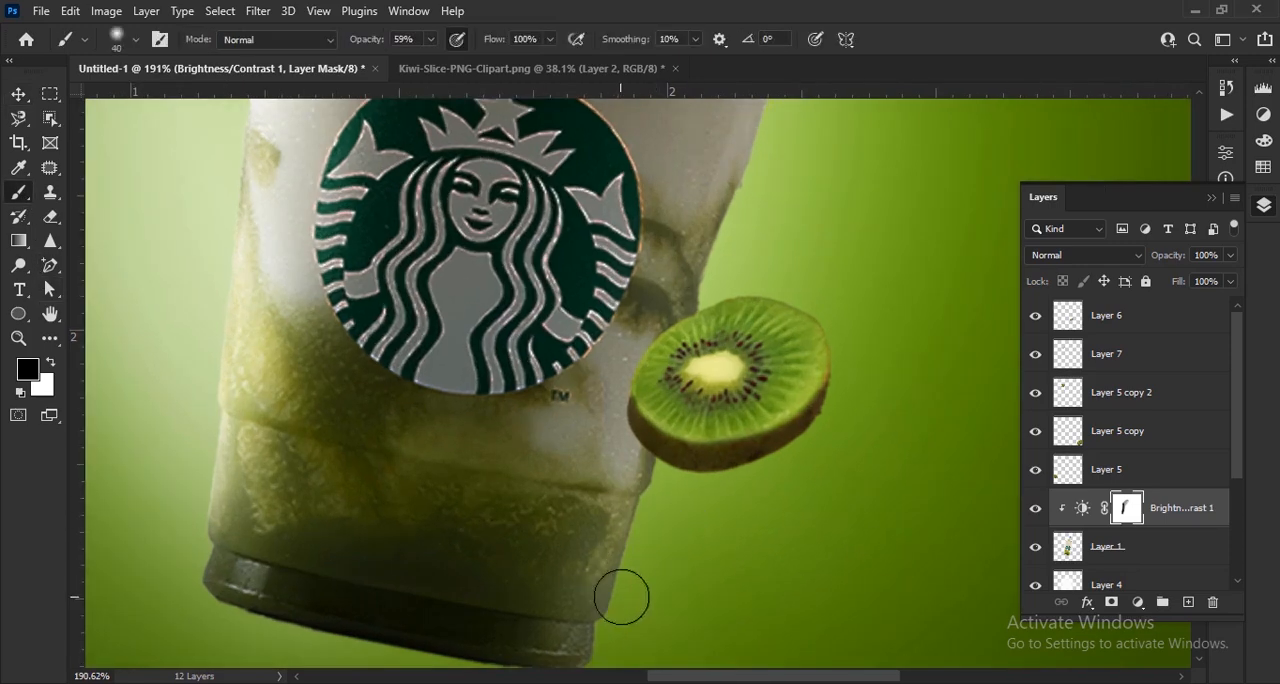
scroll(621, 597, up, 2)
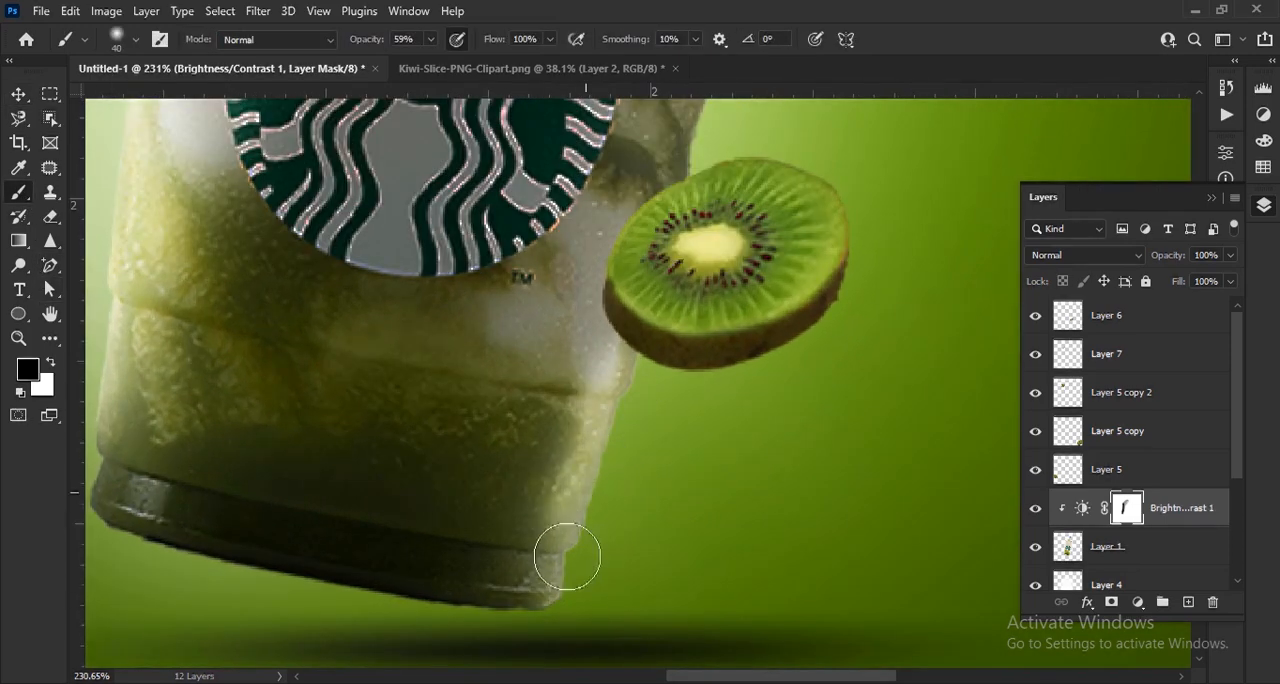
drag(667, 372, 625, 507)
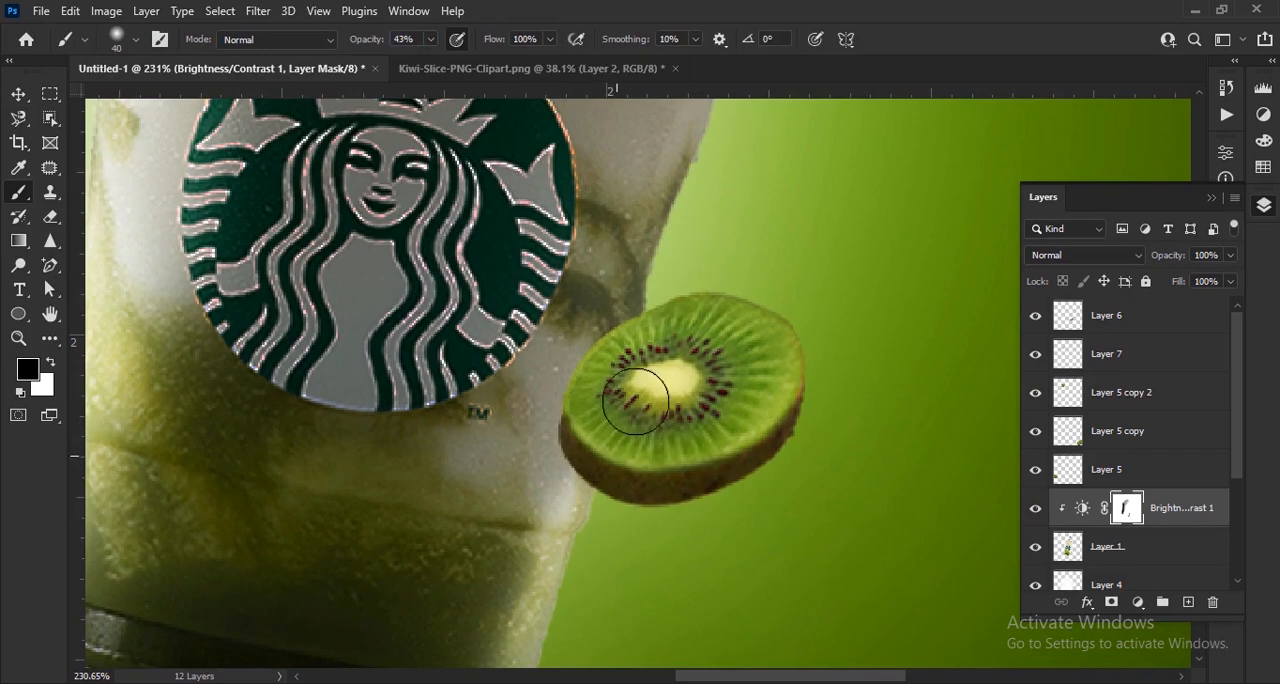
drag(635, 400, 625, 585)
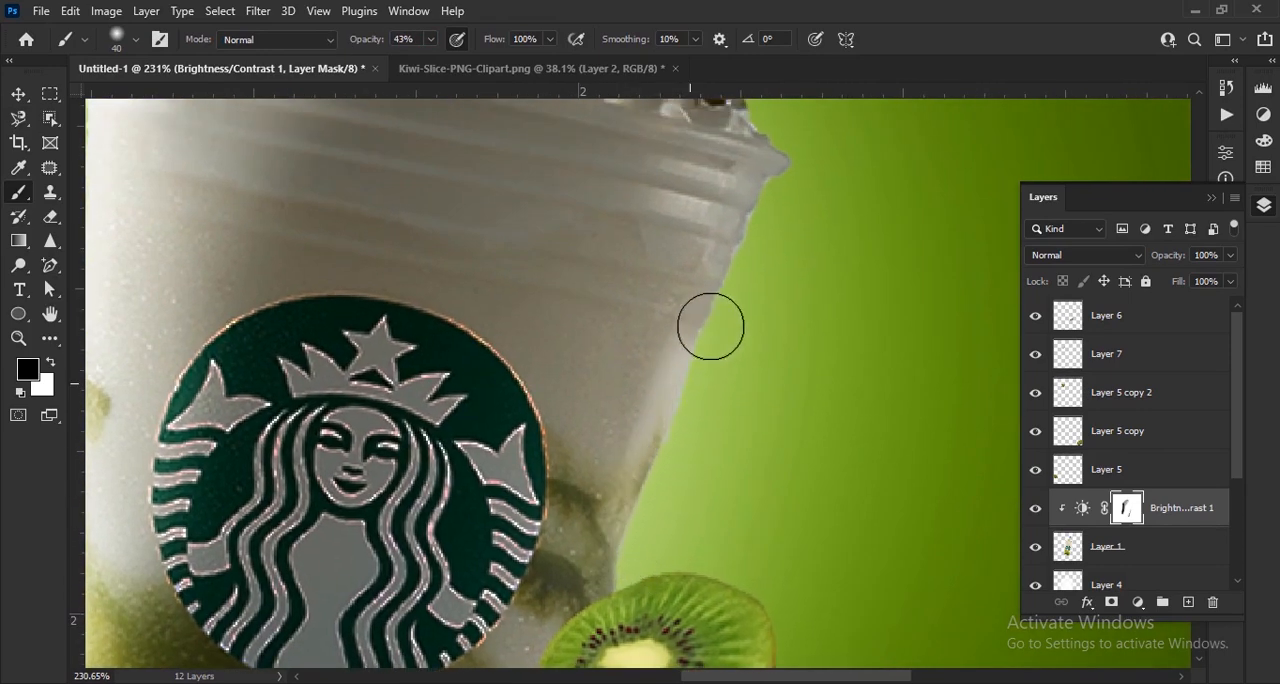
scroll(740, 565, down, 6)
scroll(740, 565, down, 4)
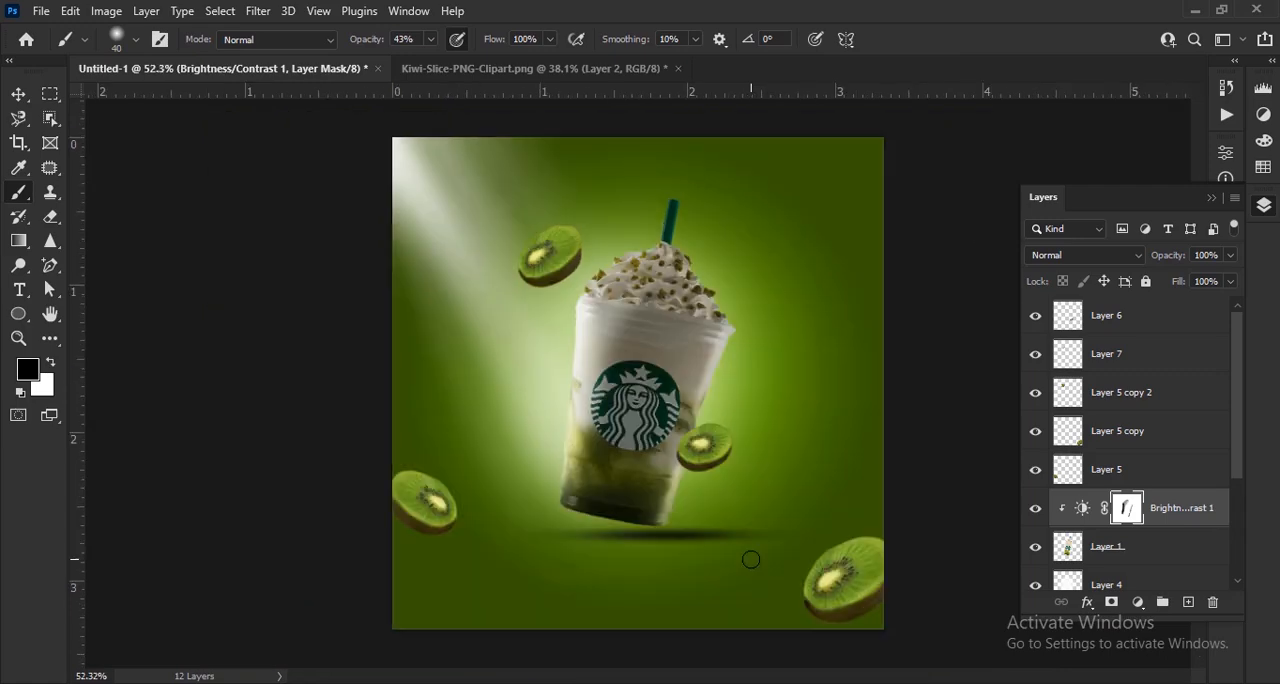
- Apply Motion Blur with a 0° angle and 9 pixels distance to the kiwi slice on Layer 6
click(19, 94)
click(920, 490)
scroll(746, 492, up, 4)
click(702, 441)
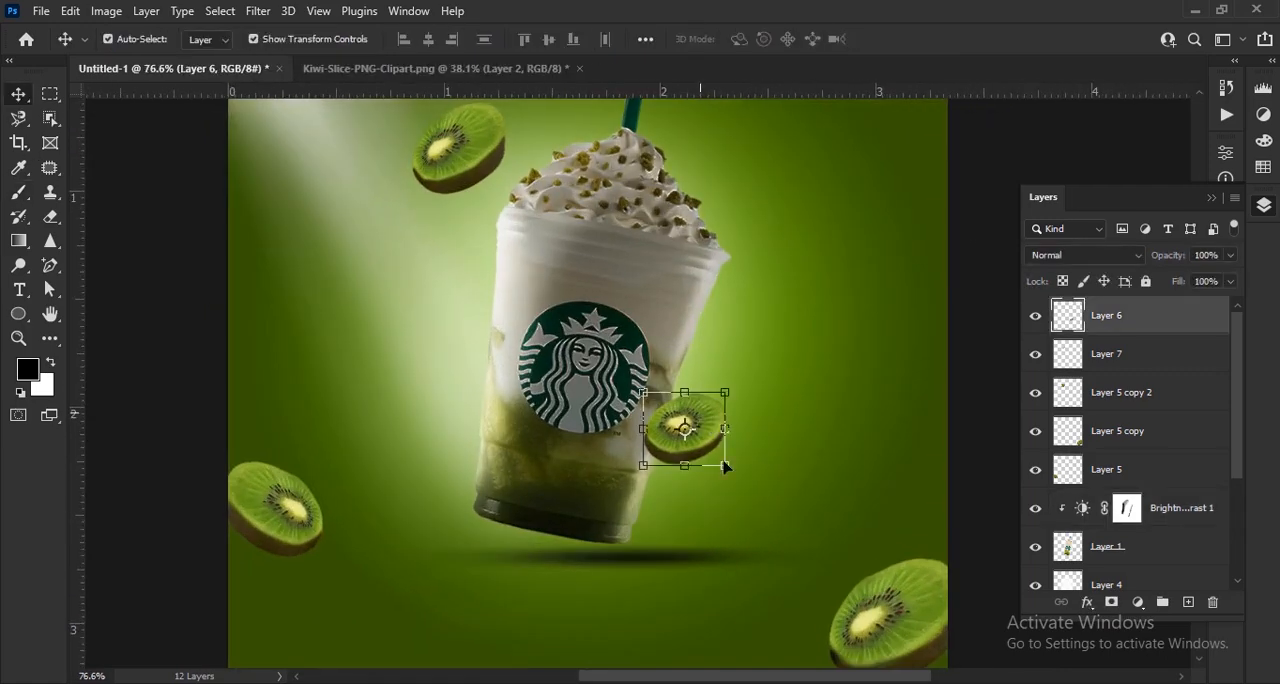
scroll(742, 442, up, 4)
click(257, 11)
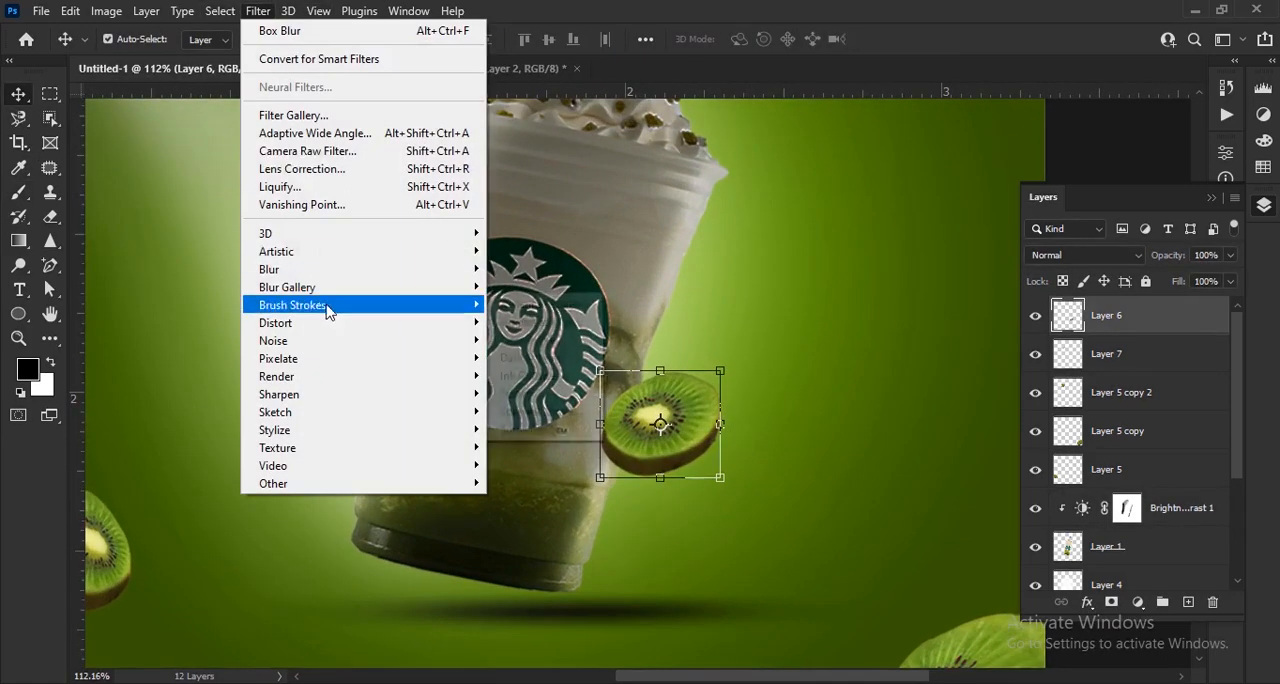
mouse_move(420, 269)
click(533, 376)
drag(515, 132, 941, 218)
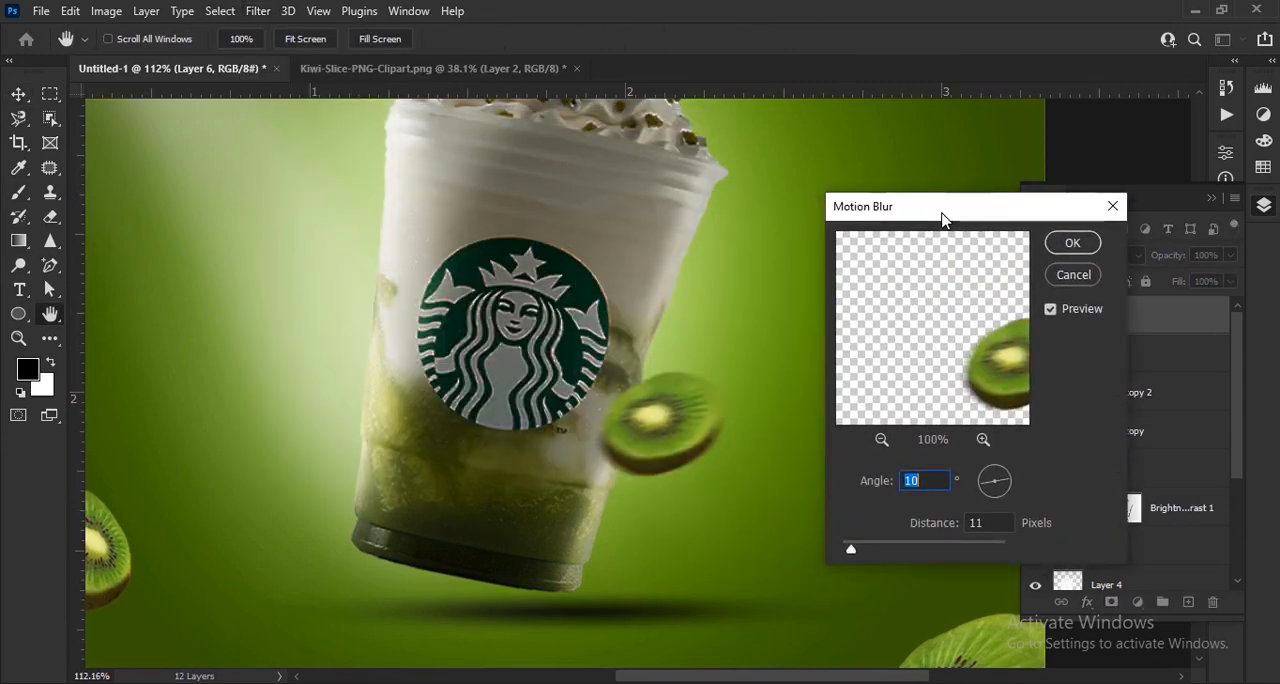
drag(992, 492, 986, 496)
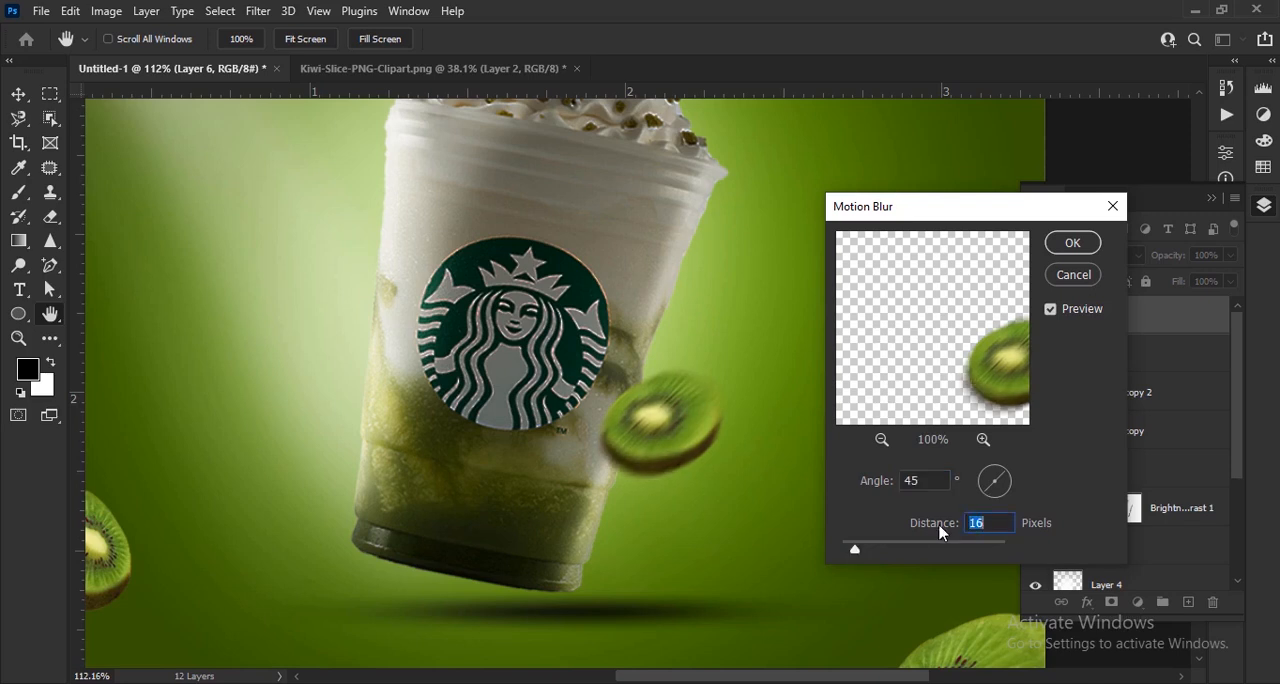
drag(990, 490, 989, 488)
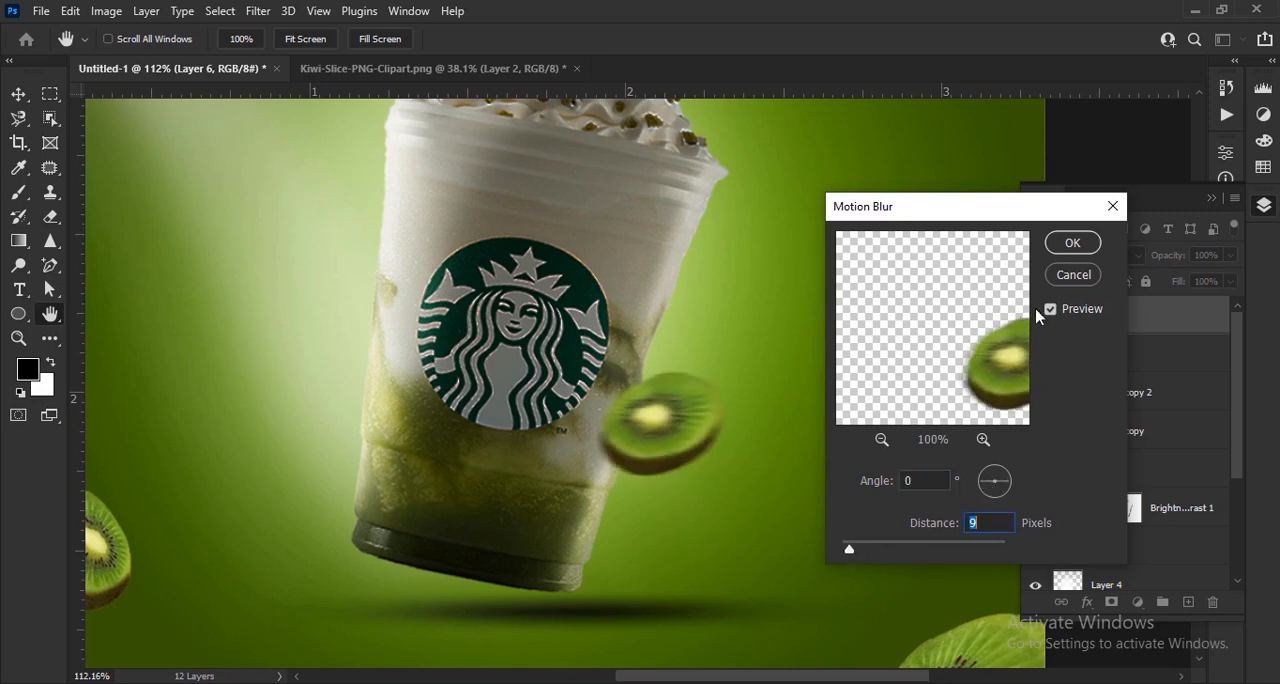
click(1072, 242)
- Combine the upper kiwi slice on Layer 5 copy 2 and its Layer 7 shading into one smart object
key(v)
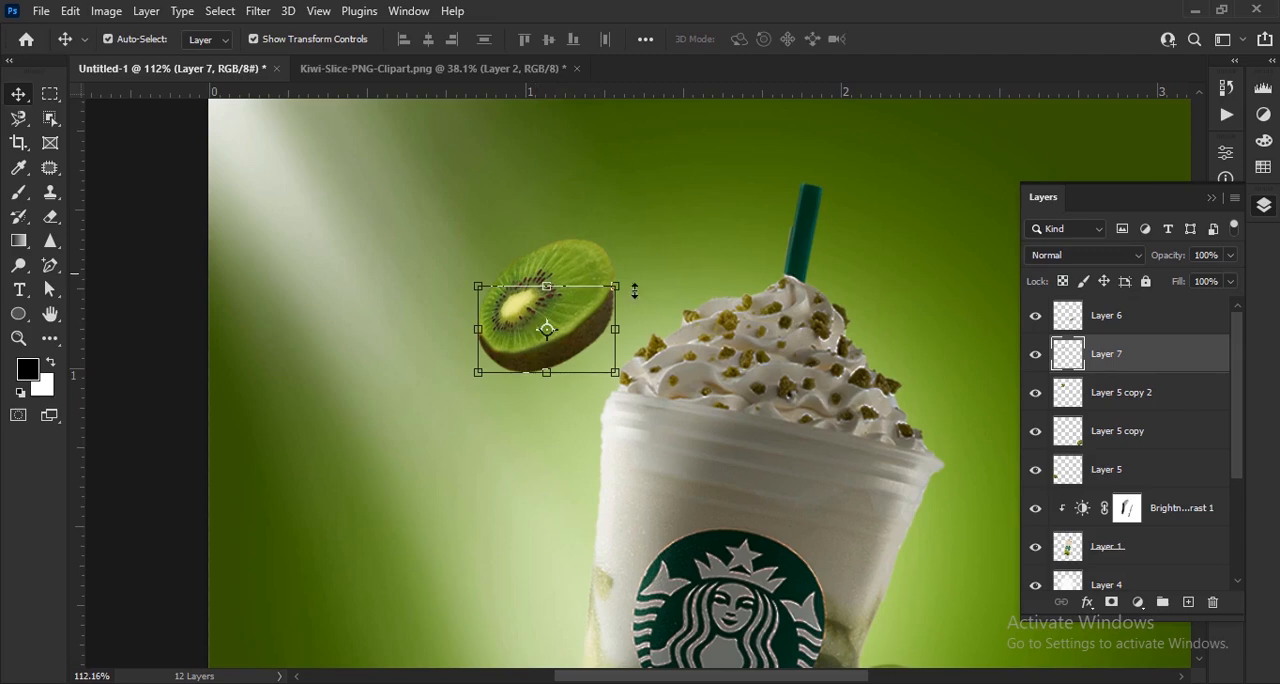
ctrl+click(1103, 396)
right_click(1106, 394)
click(914, 257)
- Apply Motion Blur with a 0° angle to the upper kiwi slice's smart object
click(258, 11)
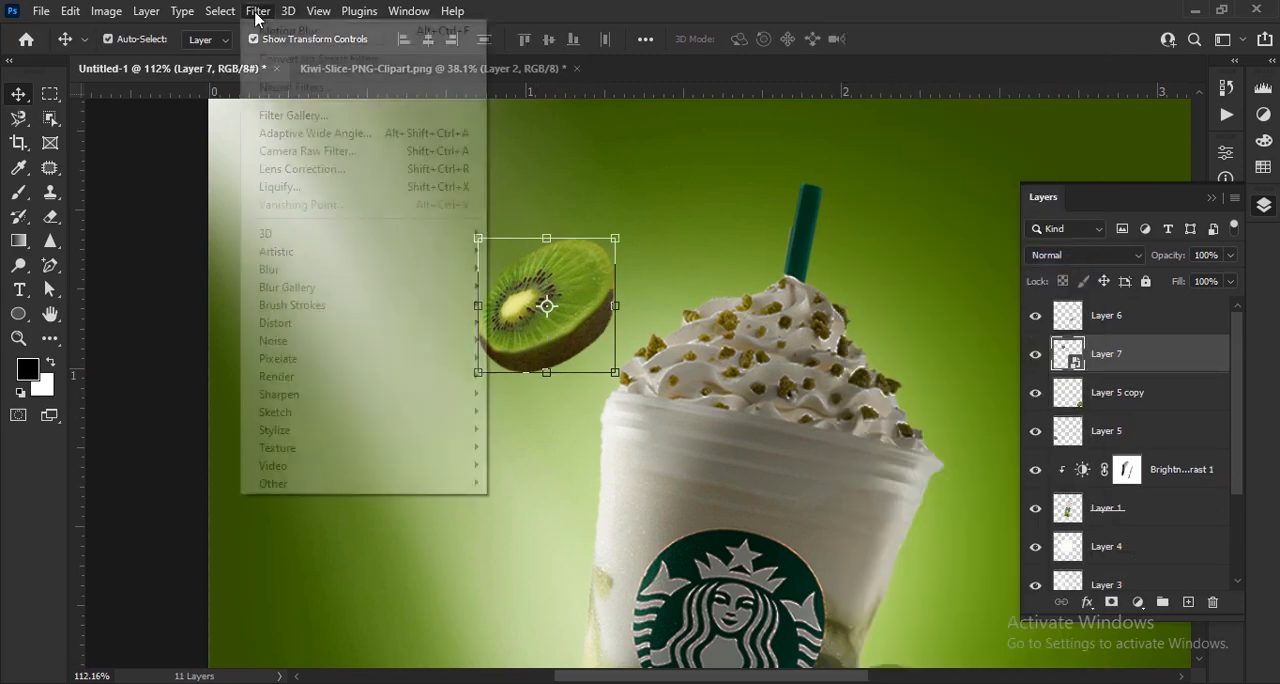
mouse_move(400, 269)
click(556, 379)
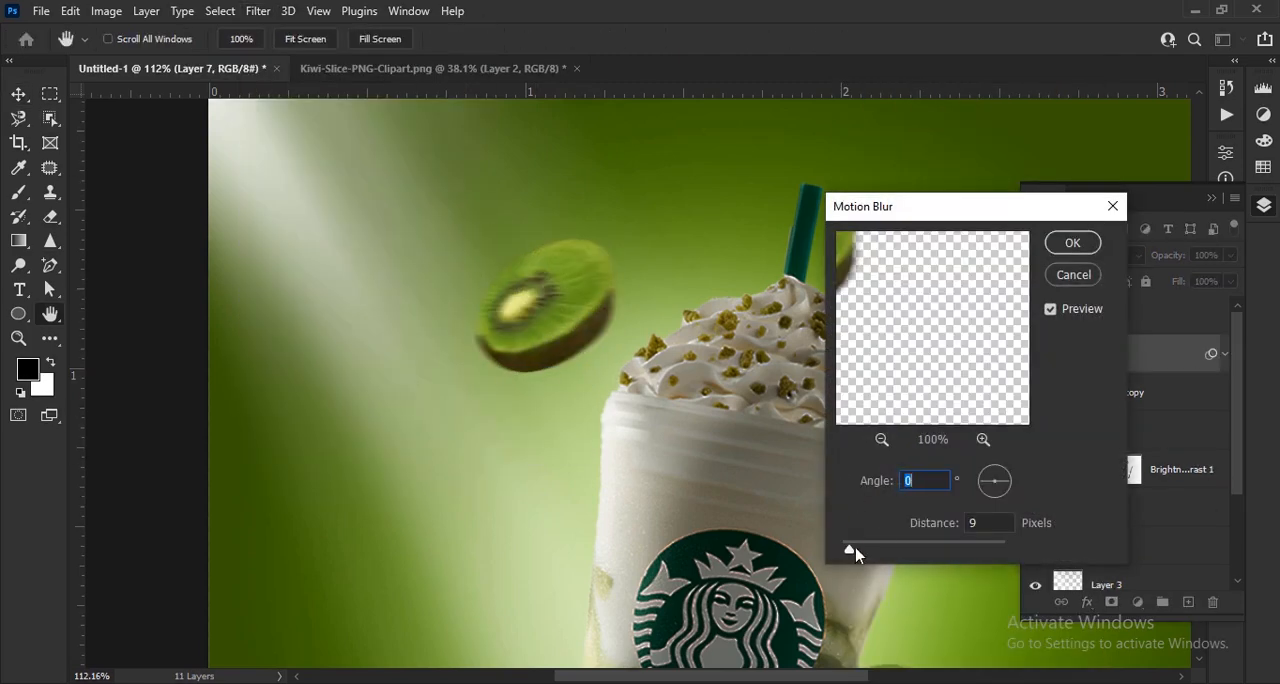
click(1072, 242)
key(v)
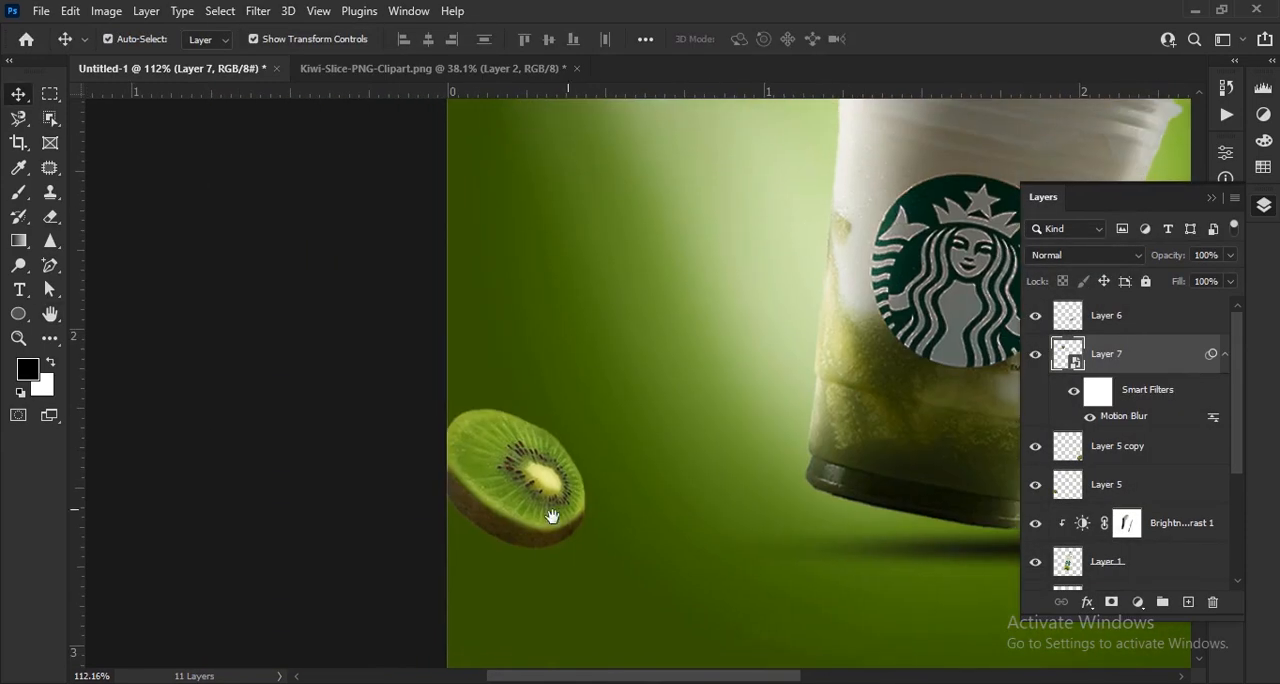
- Apply Motion Blur to the left kiwi slice on Layer 5 and the bottom-right slice on Layer 5 copy
click(551, 516)
click(258, 11)
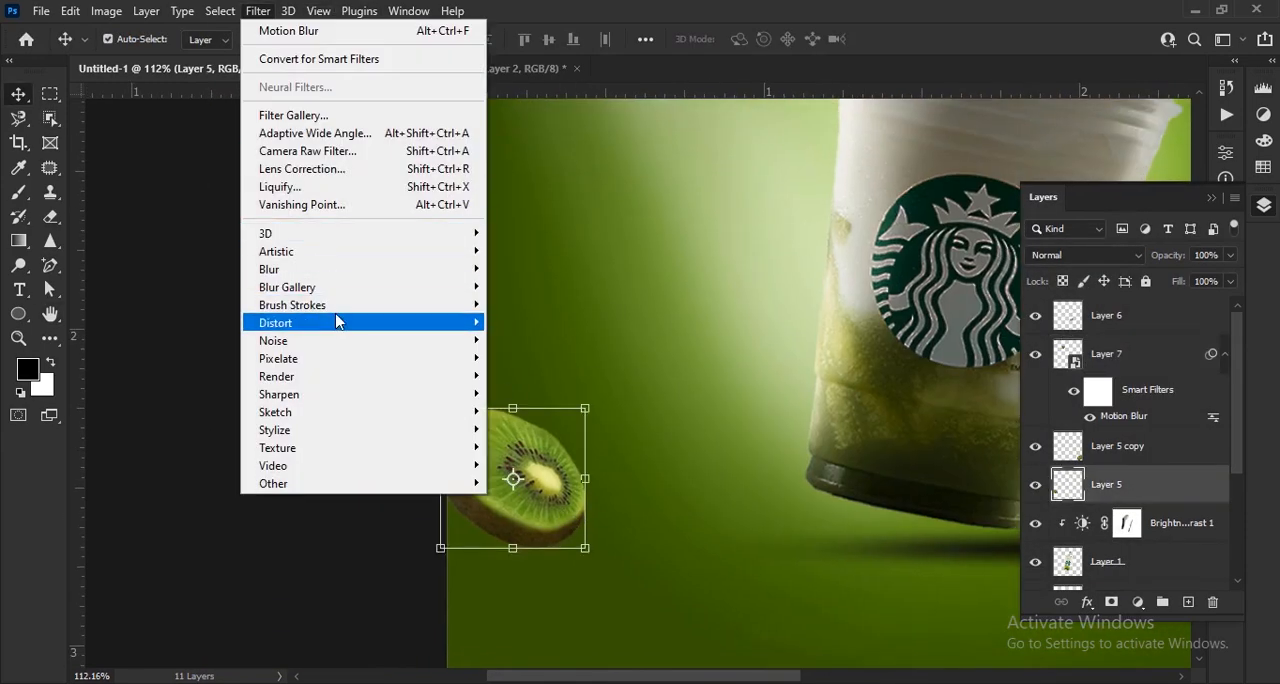
mouse_move(330, 268)
click(515, 449)
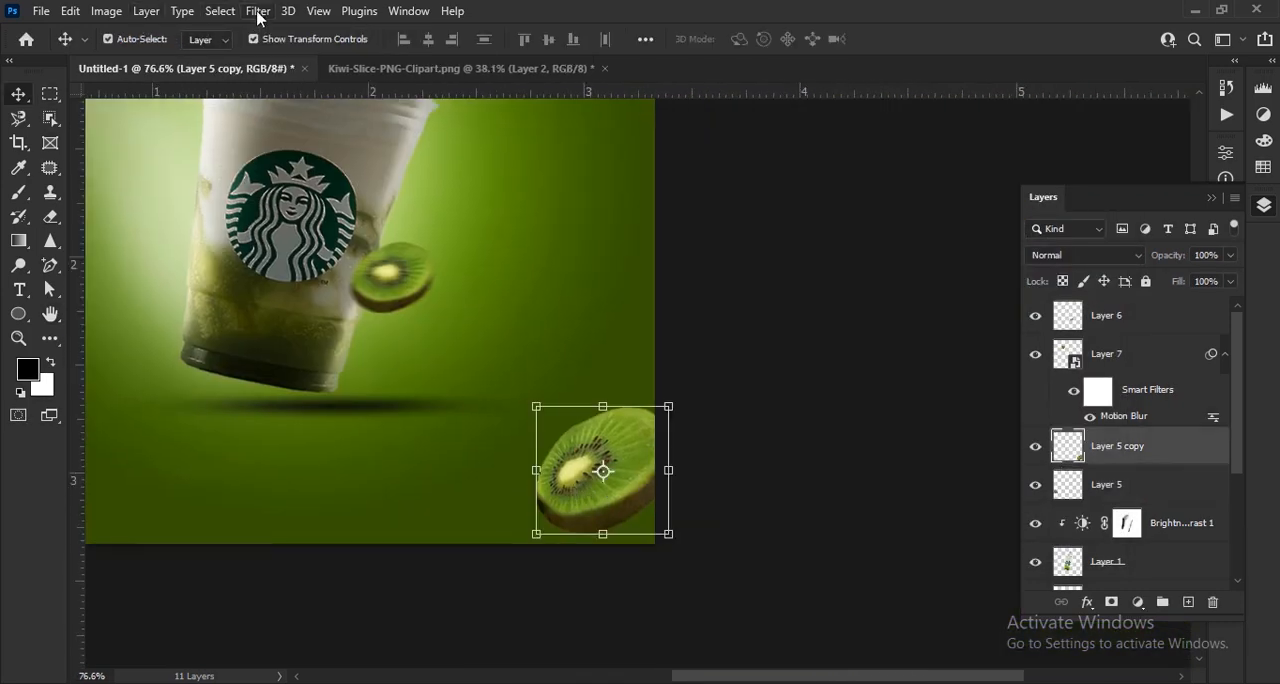
click(258, 11)
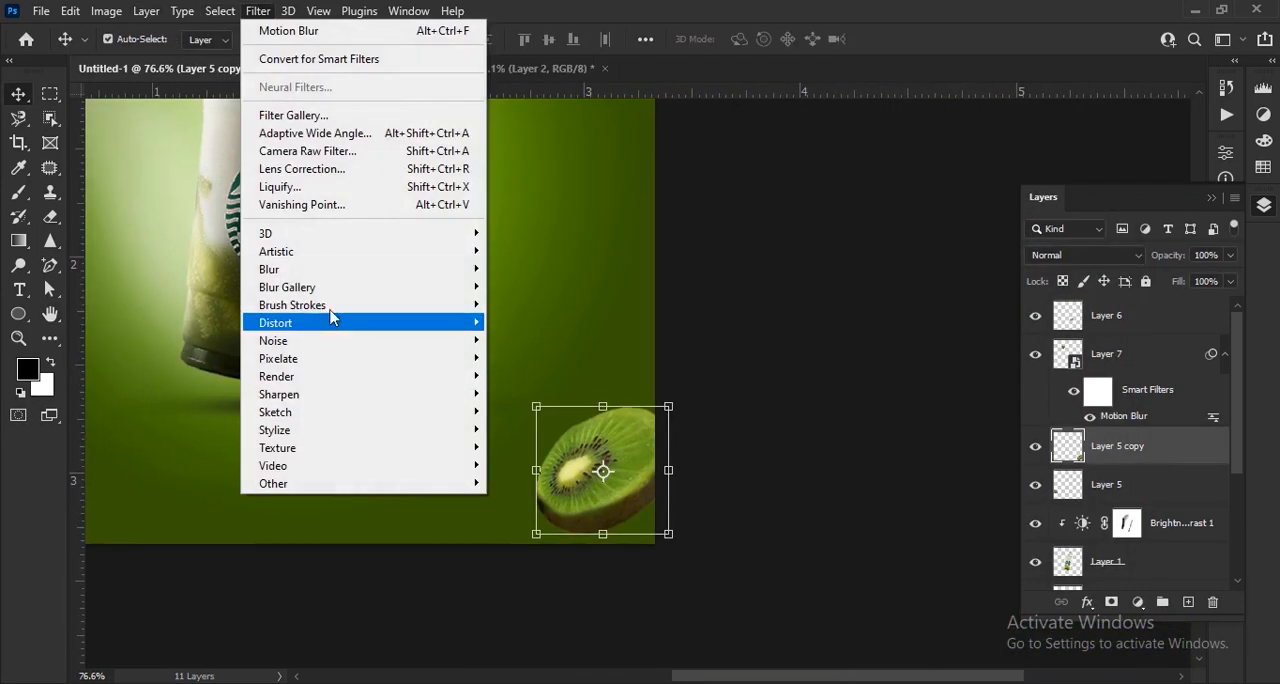
mouse_move(300, 272)
click(535, 290)
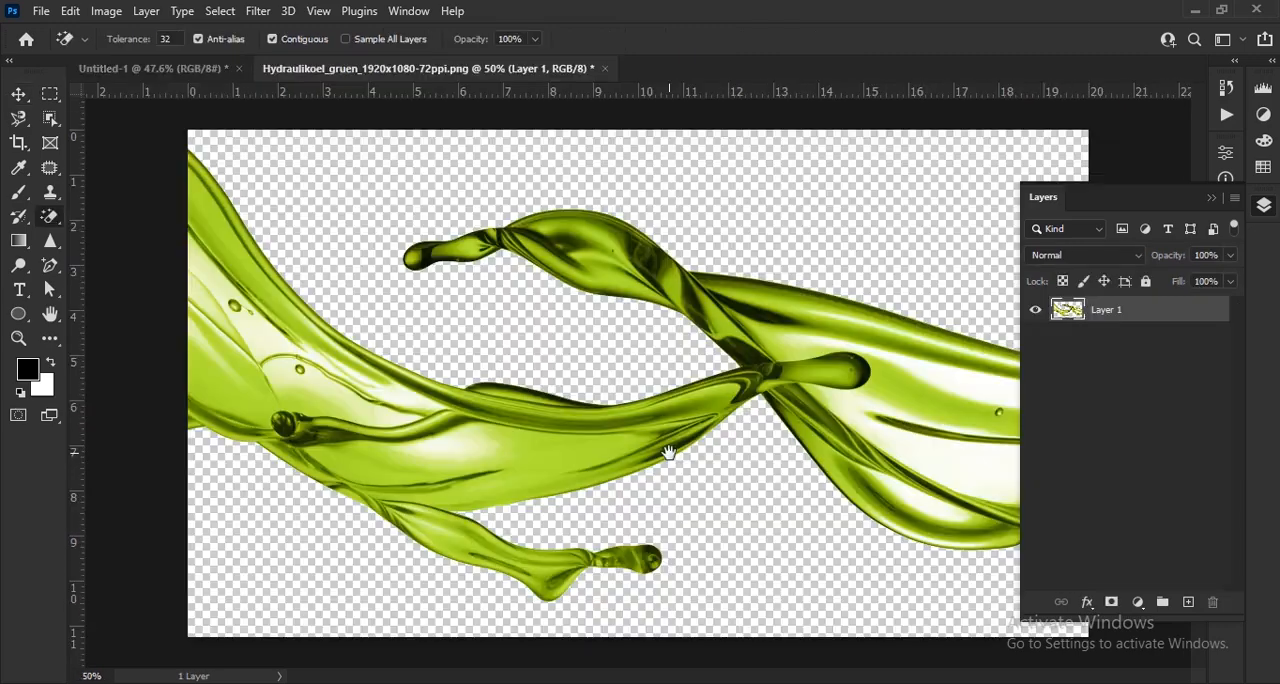
- Place the green liquid splash image in the ad at about 66% scale and move its layer directly below the cup's Layer 1
key(ctrl+0)
key(v)
drag(784, 378, 722, 422)
key(ctrl+minus)
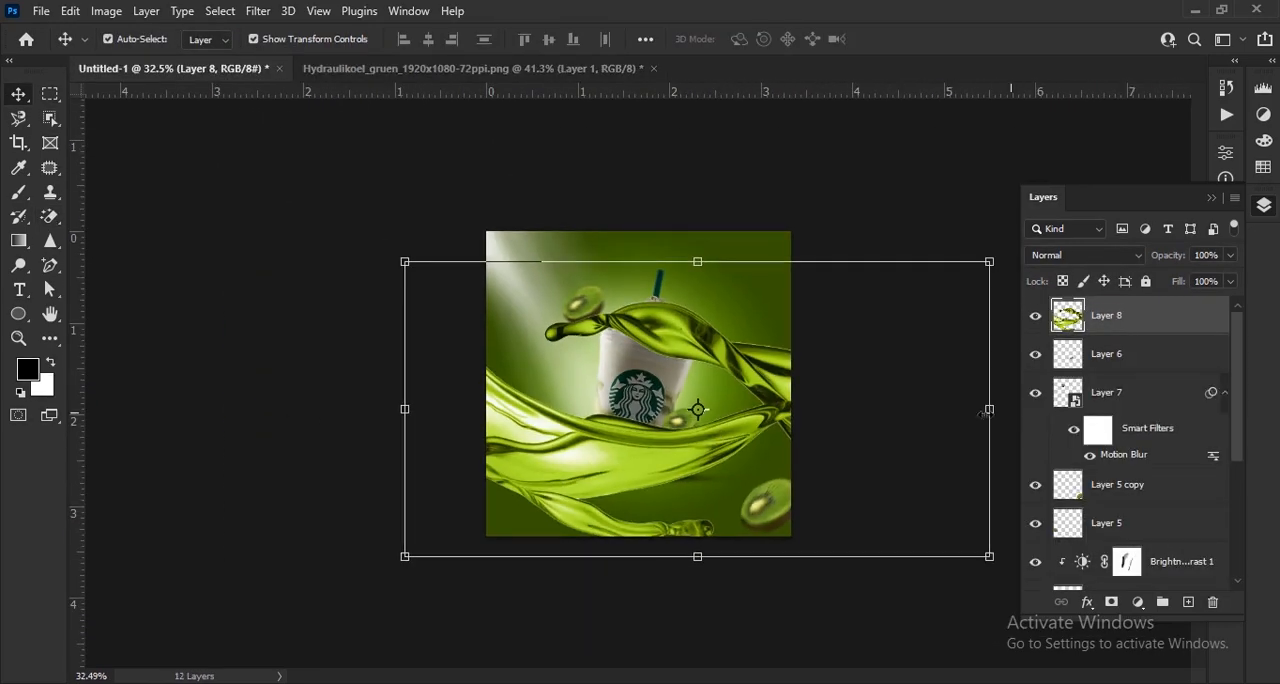
drag(989, 409, 791, 409)
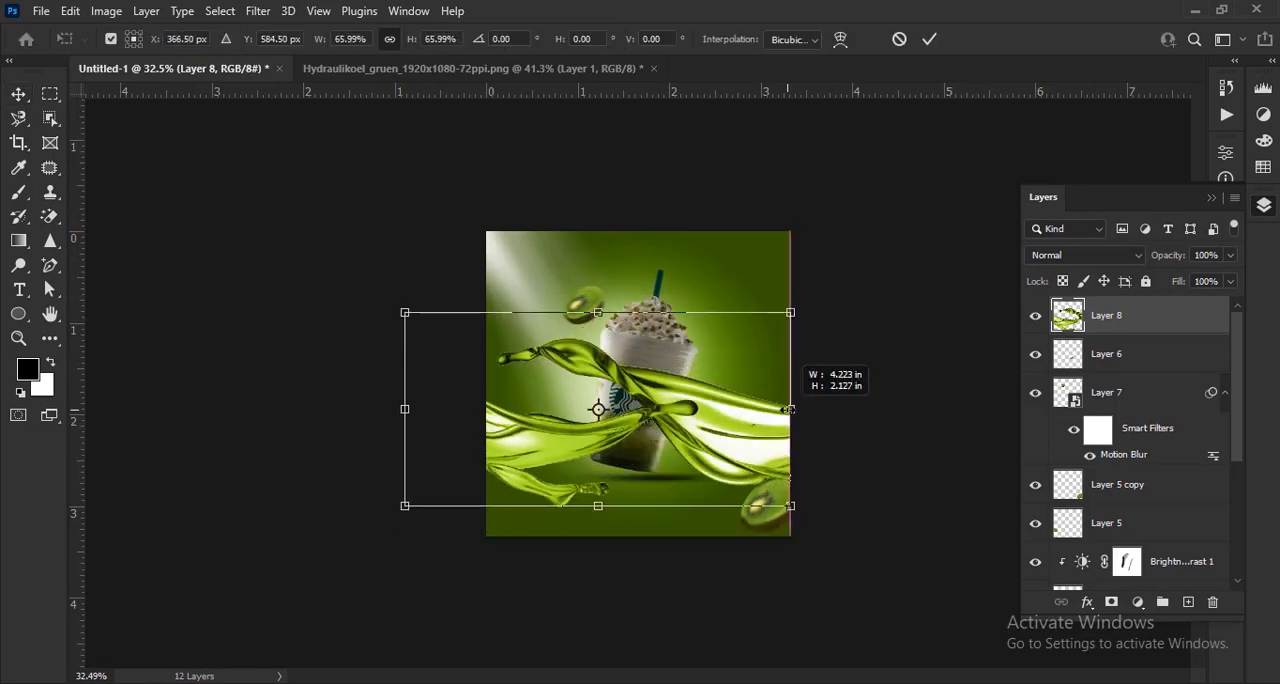
click(929, 39)
drag(1139, 316, 1165, 490)
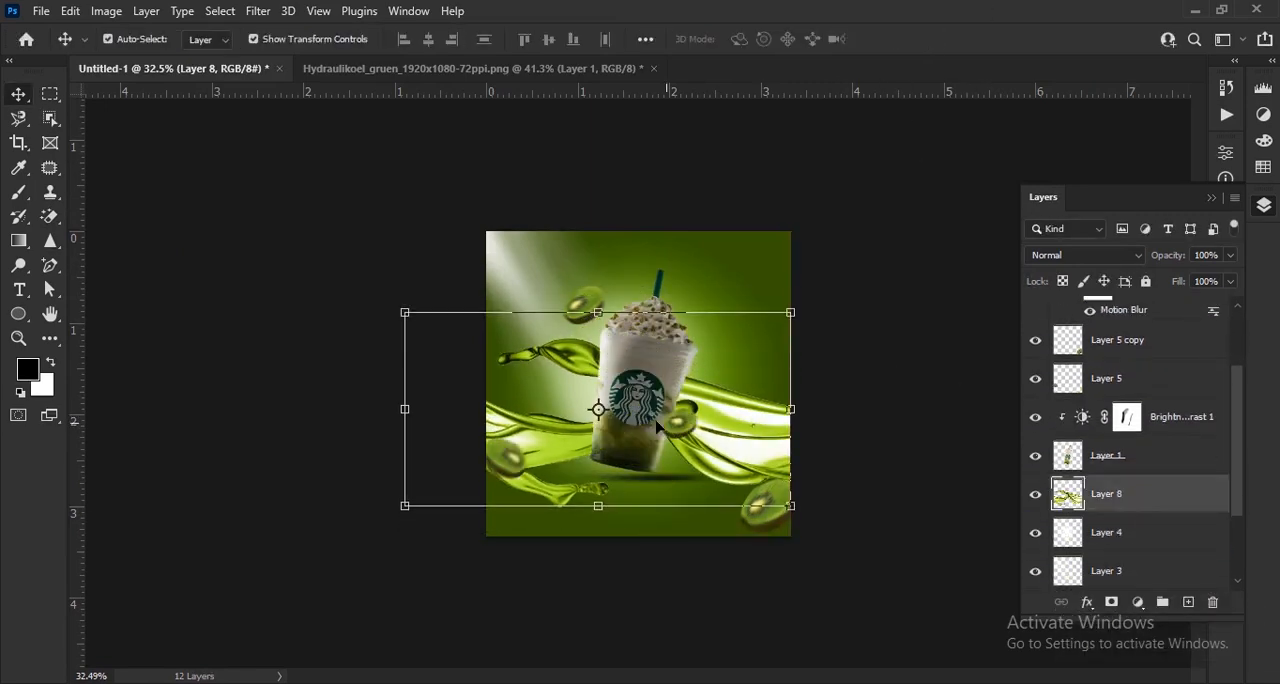
- Scale the splash to about 69%, rotate it about 10.7° clockwise and position it across the canvas behind the cup
key(ctrl+plus)
drag(883, 424, 691, 424)
drag(550, 422, 705, 407)
drag(914, 558, 903, 632)
drag(778, 477, 731, 461)
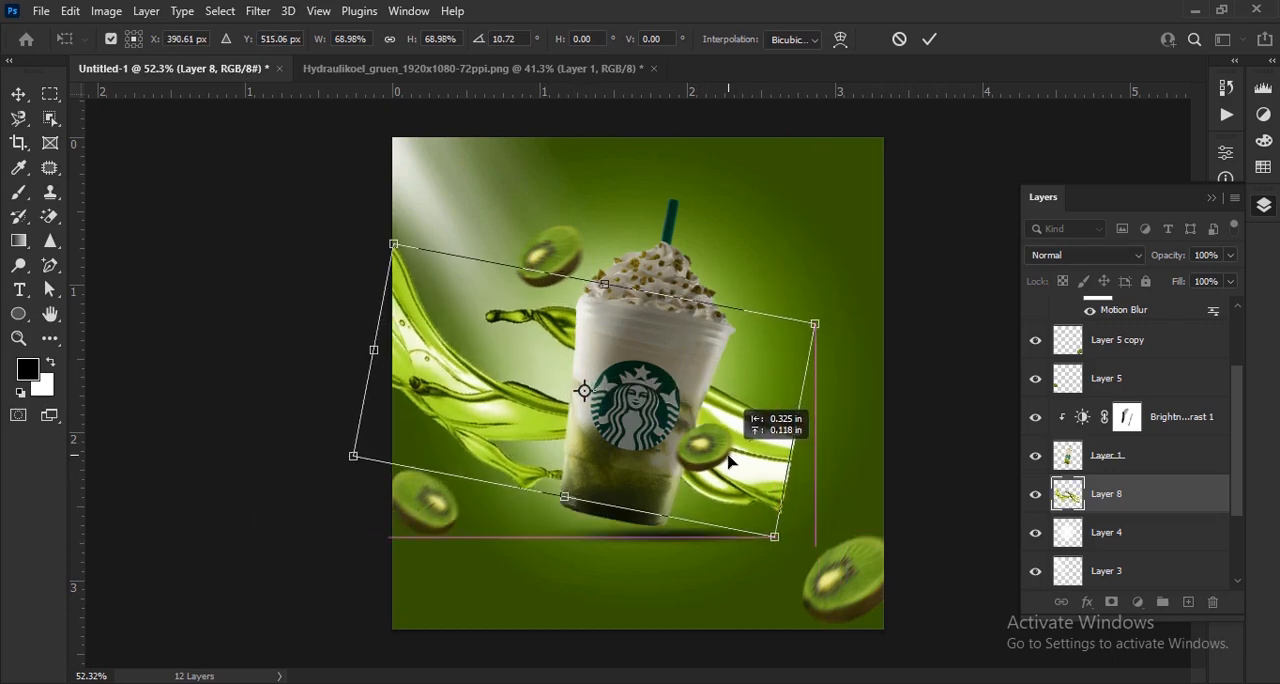
click(930, 38)
- Erase the splash's broad left part and its section right of the cup with a hard 200 px eraser, keeping the upper-left tongue
scroll(544, 418, up, 1)
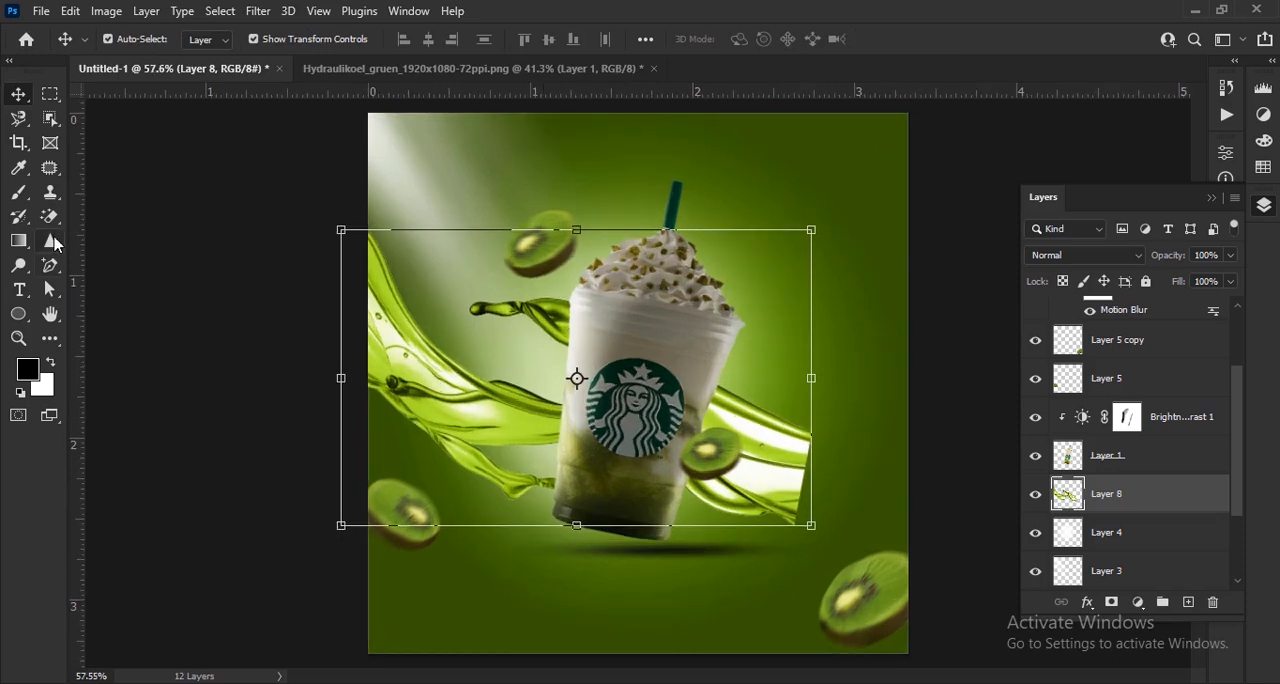
click(52, 241)
click(50, 216)
click(136, 40)
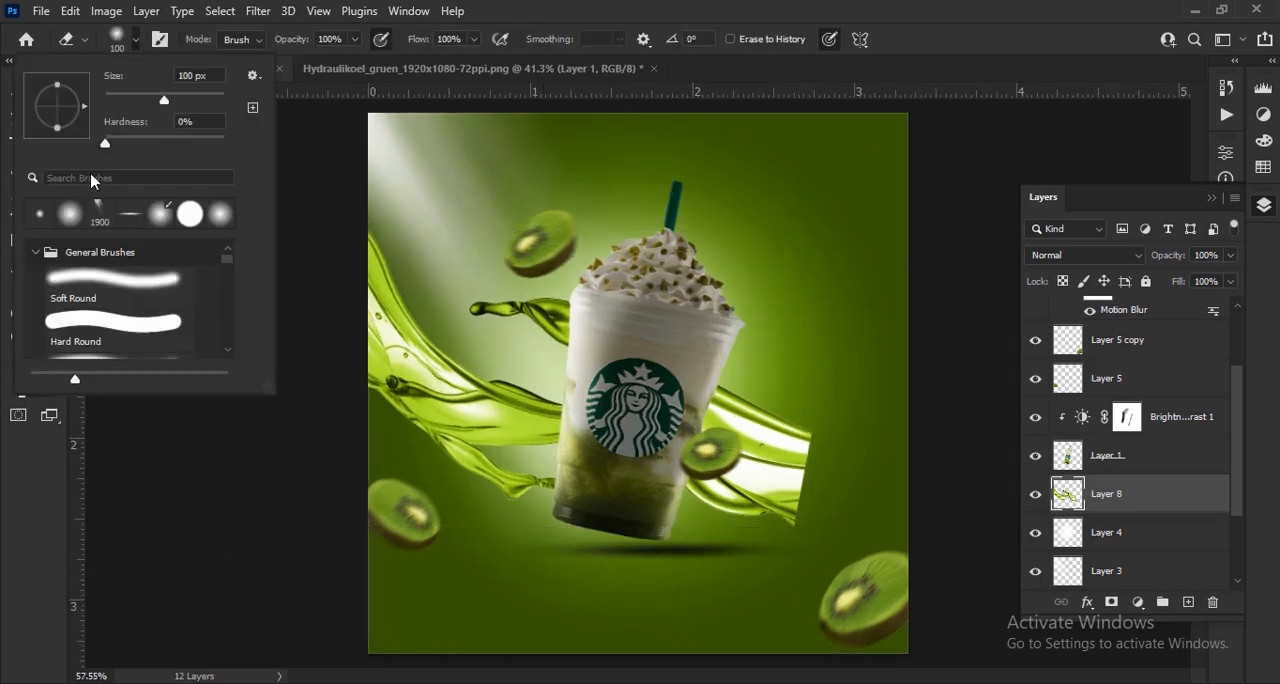
click(158, 44)
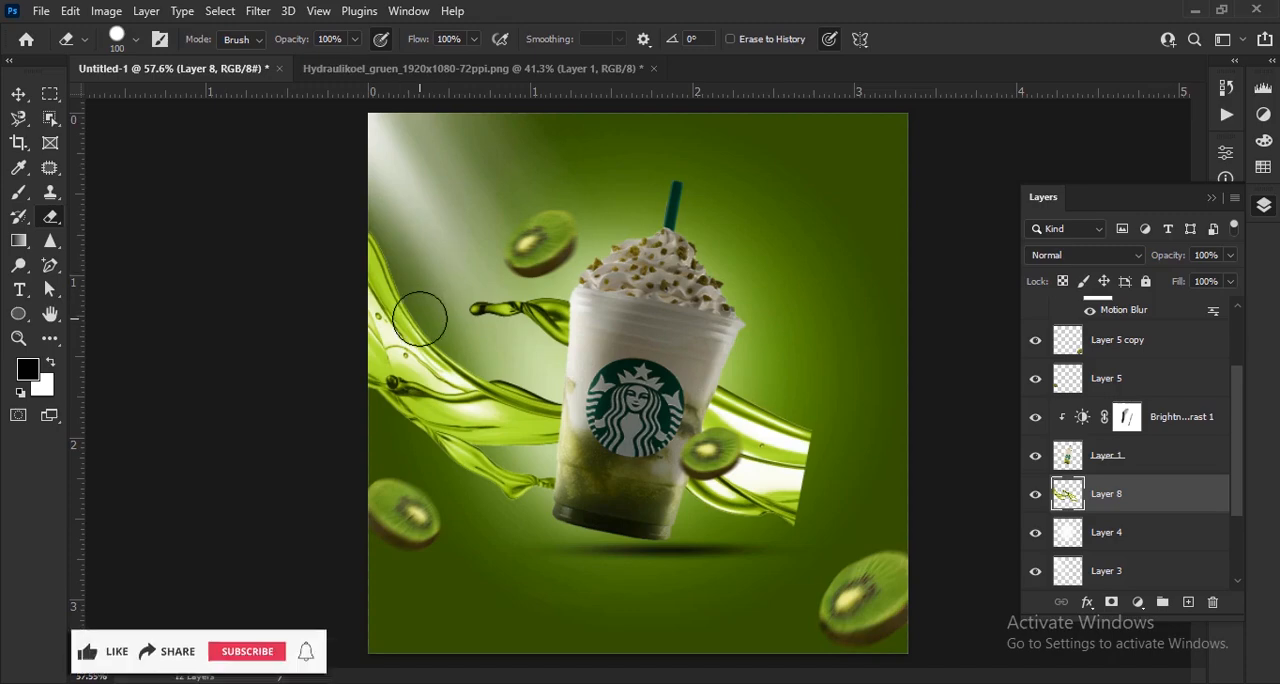
scroll(419, 319, up, 3)
key(bracketright)
key(bracketright)
key(bracketright)
key(bracketright)
mouse_move(340, 240)
mouse_down()
mouse_move(379, 467)
mouse_move(480, 488)
mouse_move(389, 392)
mouse_move(446, 600)
mouse_move(530, 523)
mouse_move(533, 465)
mouse_move(573, 484)
mouse_move(558, 601)
mouse_up()
drag(735, 527, 498, 447)
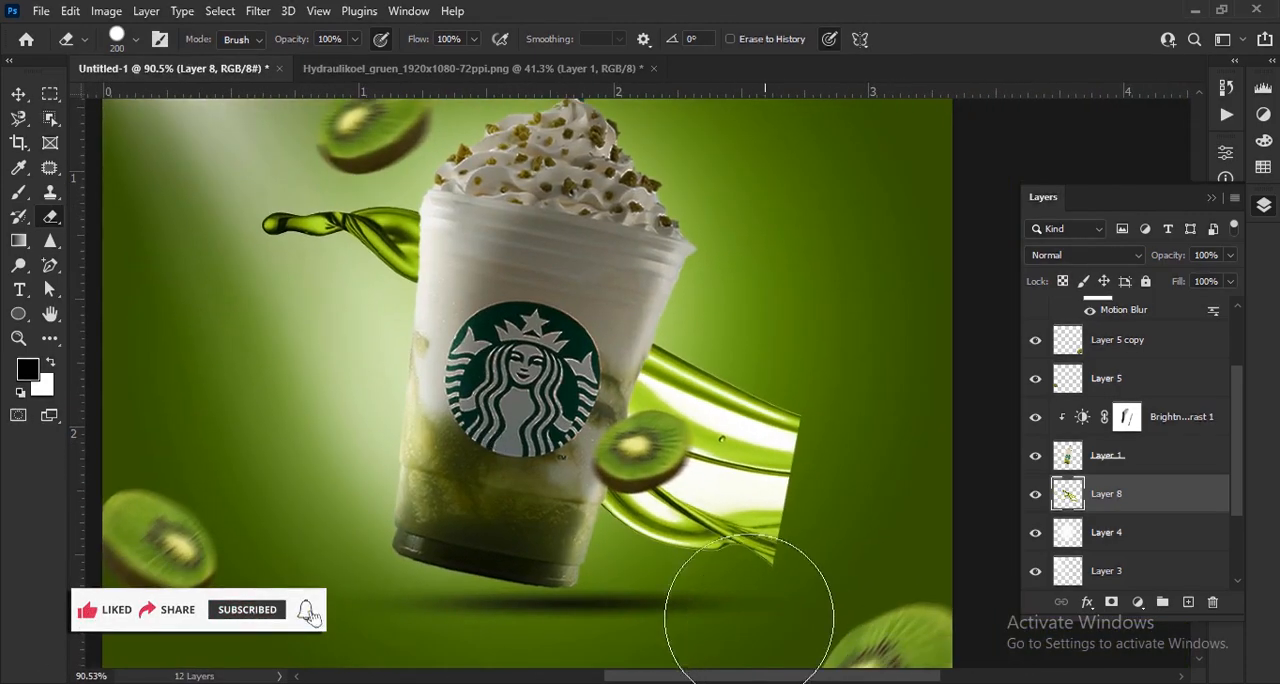
mouse_move(749, 620)
mouse_down()
mouse_move(728, 553)
mouse_move(784, 332)
mouse_move(694, 516)
mouse_move(730, 412)
mouse_move(726, 384)
mouse_move(670, 590)
mouse_up()
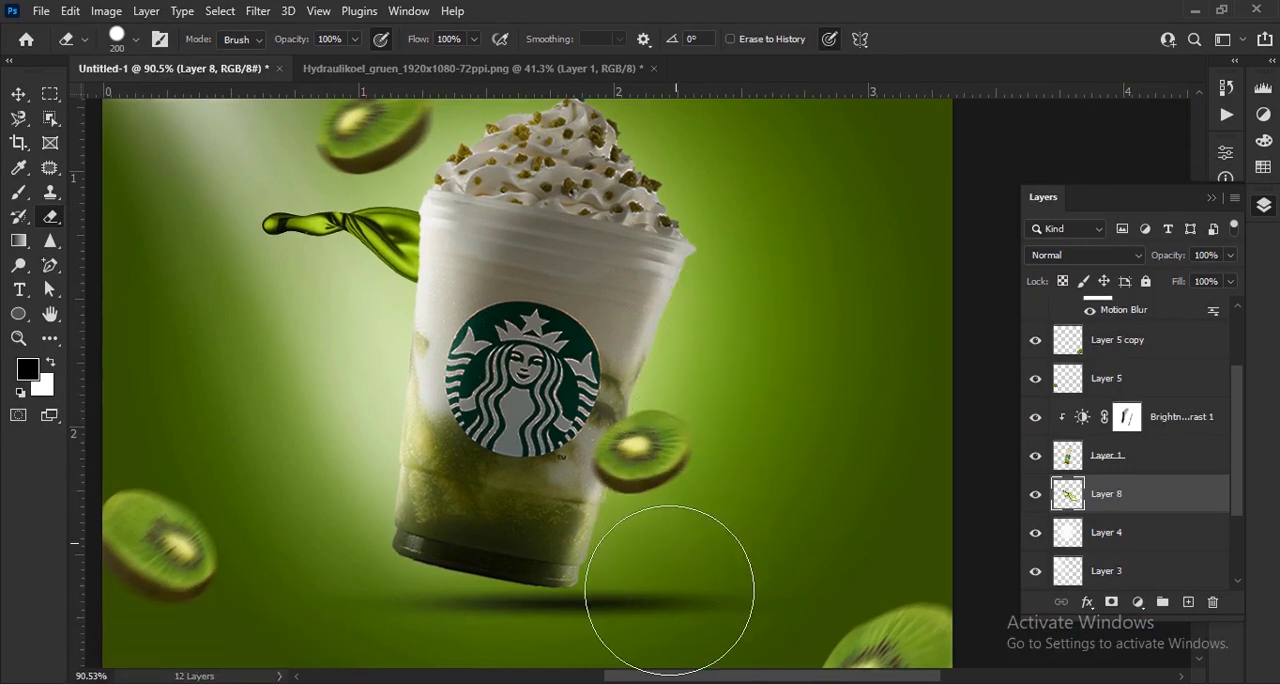
- Duplicate the trimmed splash on Layer 8
click(18, 96)
key(ctrl+j)
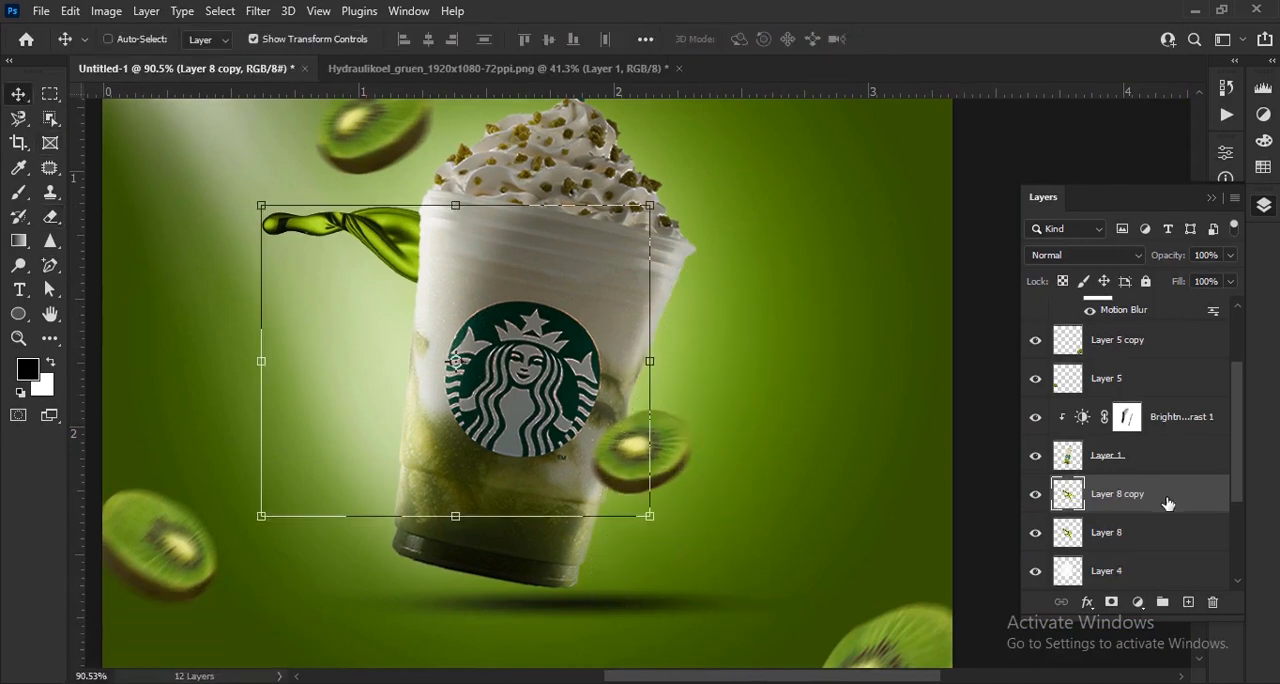
- Move the duplicated splash lower behind the cup and flip it vertically, trying out its horizontal orientation as well
drag(420, 280, 437, 383)
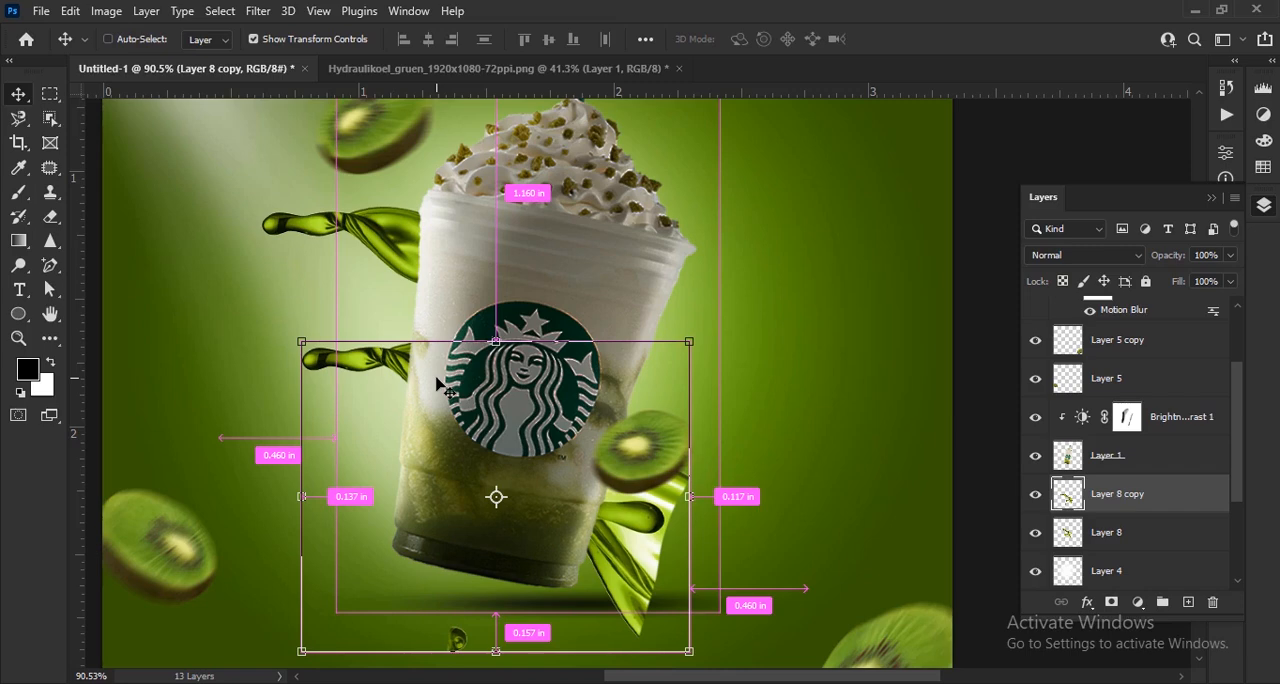
key(ctrl+t)
right_click(409, 391)
click(495, 343)
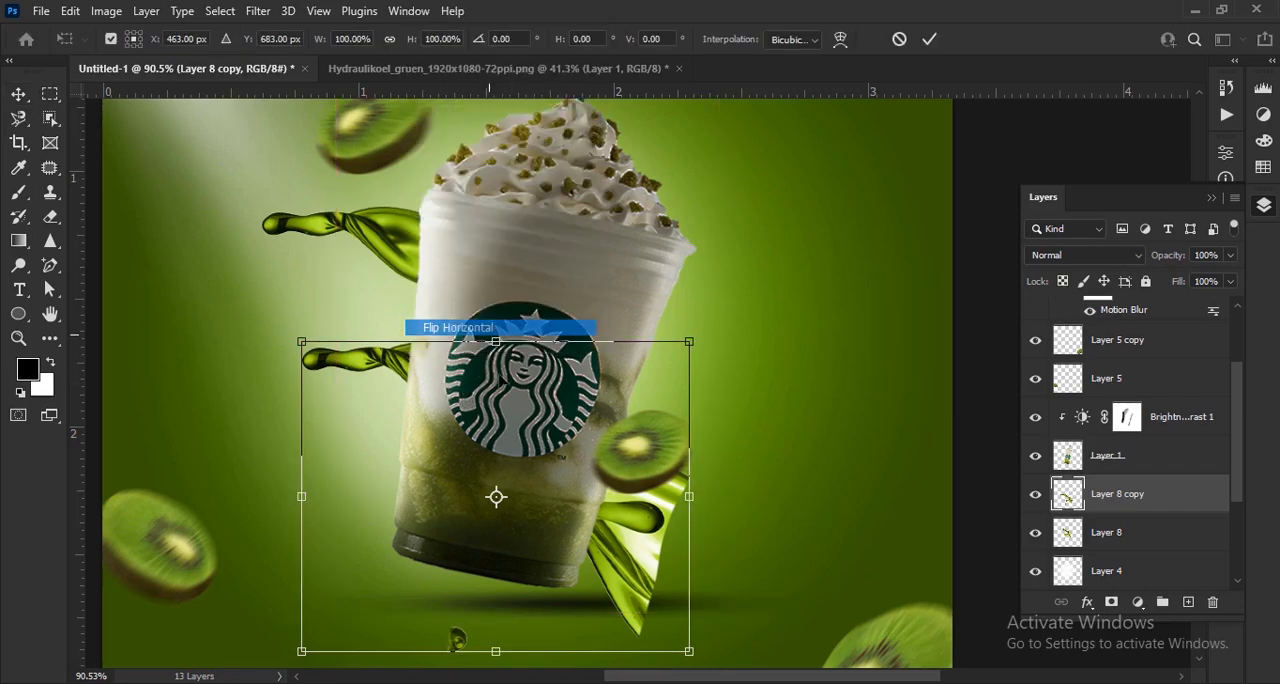
right_click(662, 378)
click(692, 370)
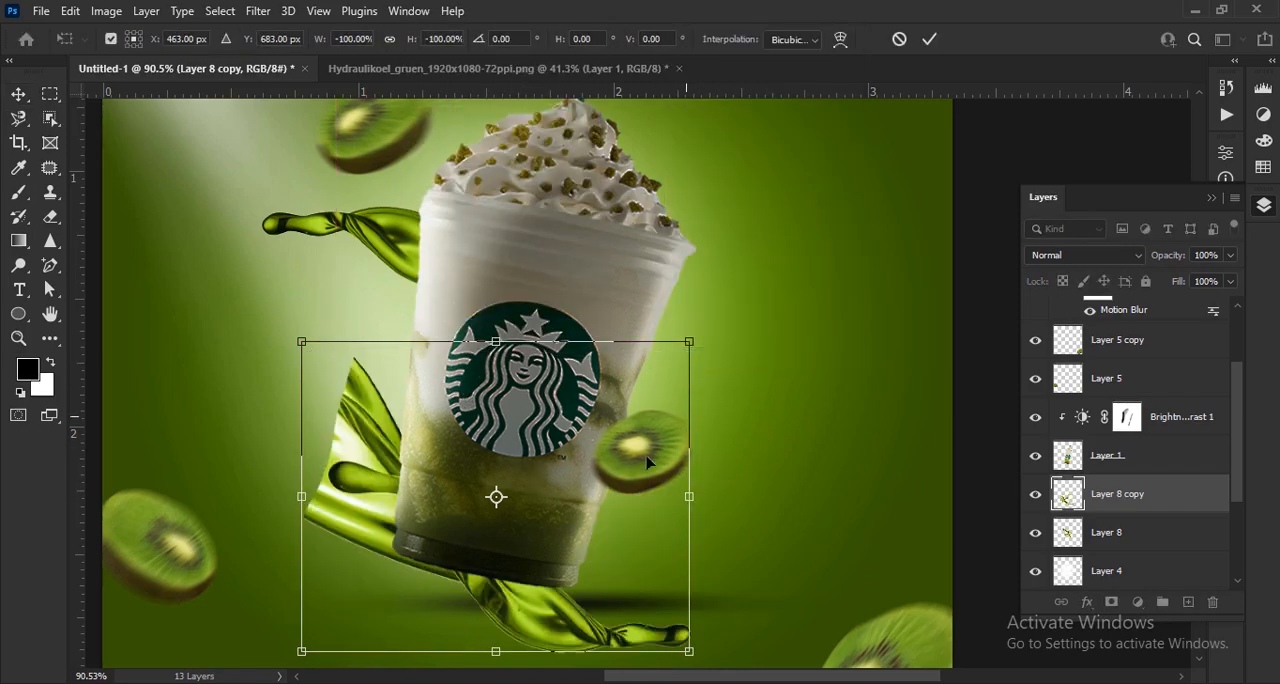
right_click(568, 630)
click(632, 596)
right_click(626, 524)
click(680, 489)
right_click(598, 634)
click(622, 612)
- Rotate and position the flipped splash copy so its tip emerges right of the cup, and erase its excess left of the cup
drag(718, 330, 760, 612)
drag(672, 531, 650, 336)
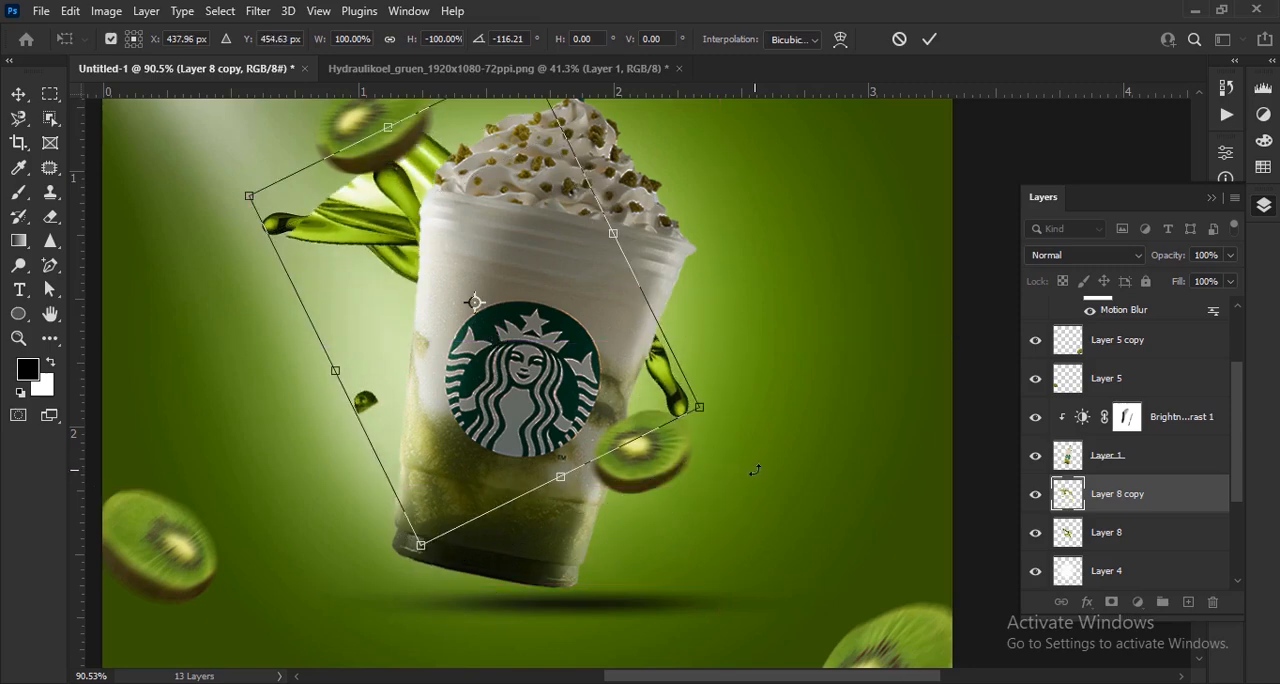
drag(754, 467, 788, 426)
drag(673, 347, 704, 364)
drag(624, 228, 605, 242)
drag(673, 371, 682, 364)
click(929, 39)
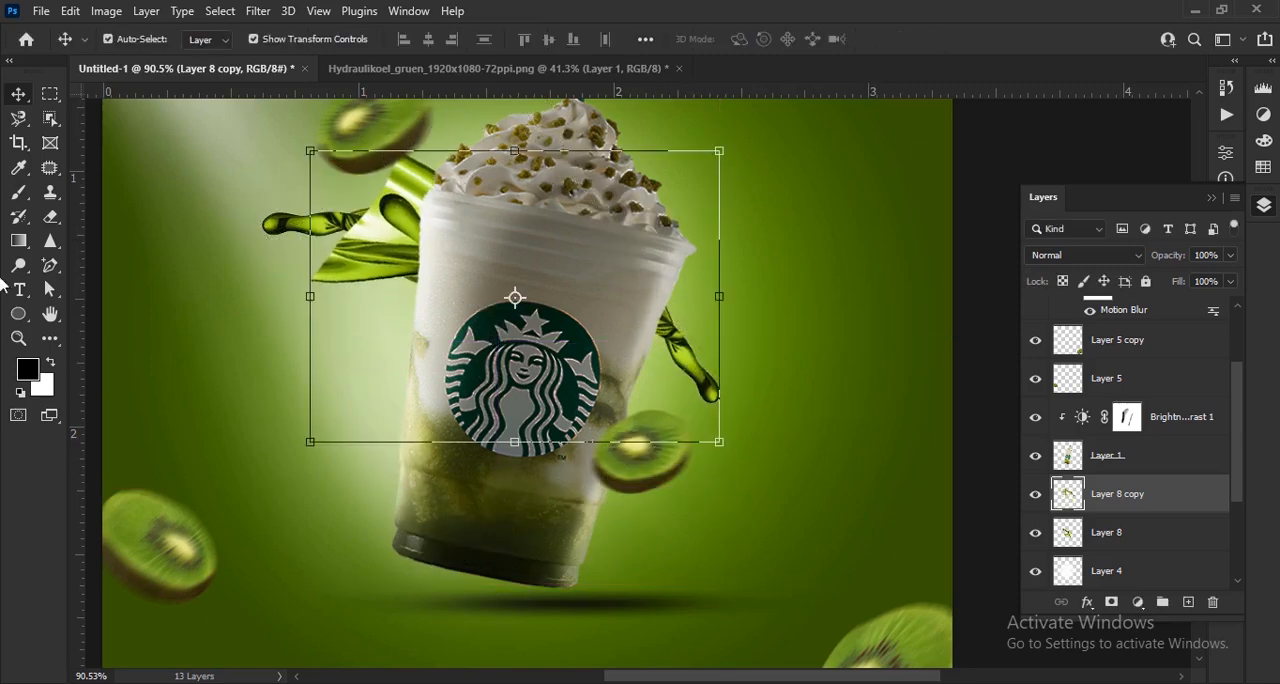
key(e)
key(v)
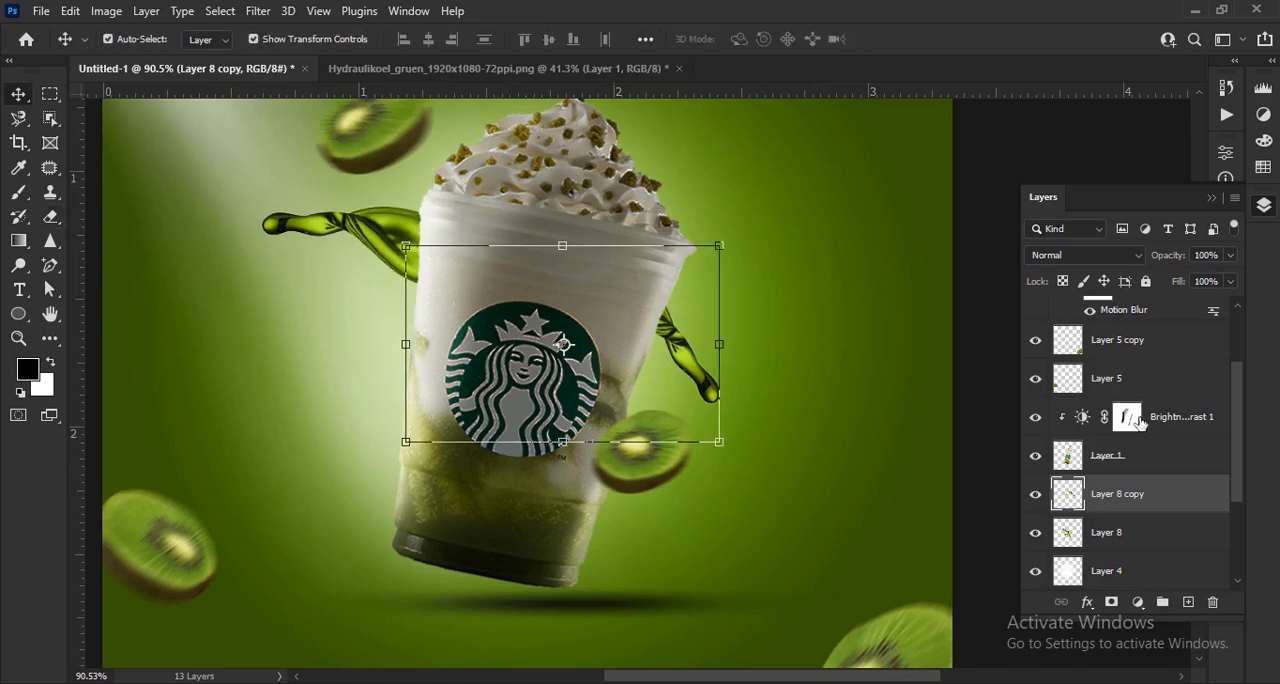
- Duplicate the trimmed splash copy, flip it horizontally and vertically, and position its tip left of the cup below the first splash
key(ctrl+j)
right_click(688, 364)
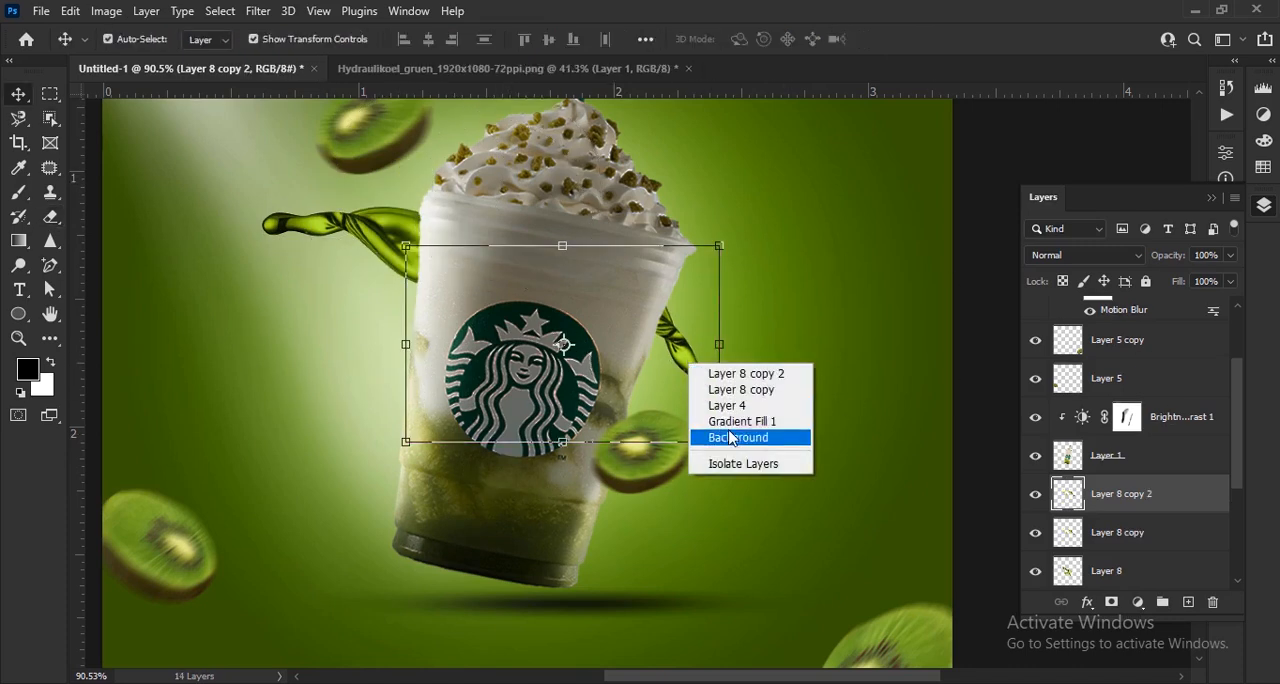
key(Escape)
key(ctrl+t)
right_click(686, 352)
click(710, 337)
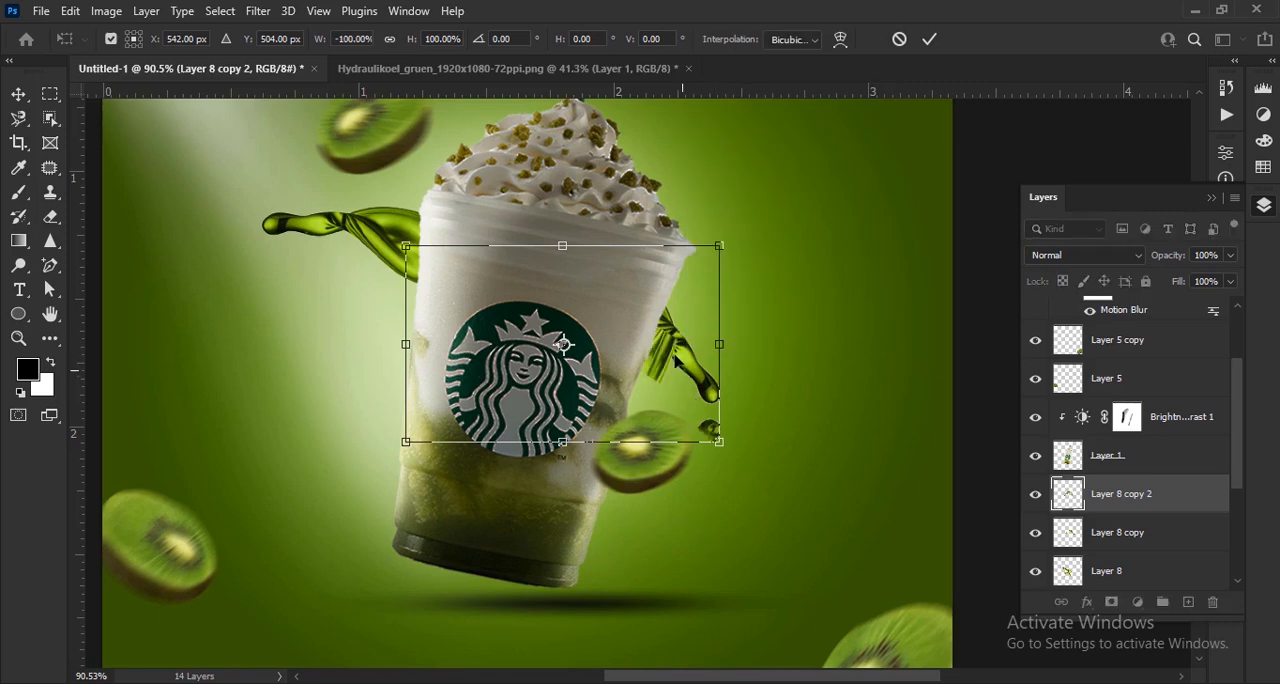
drag(667, 354, 576, 397)
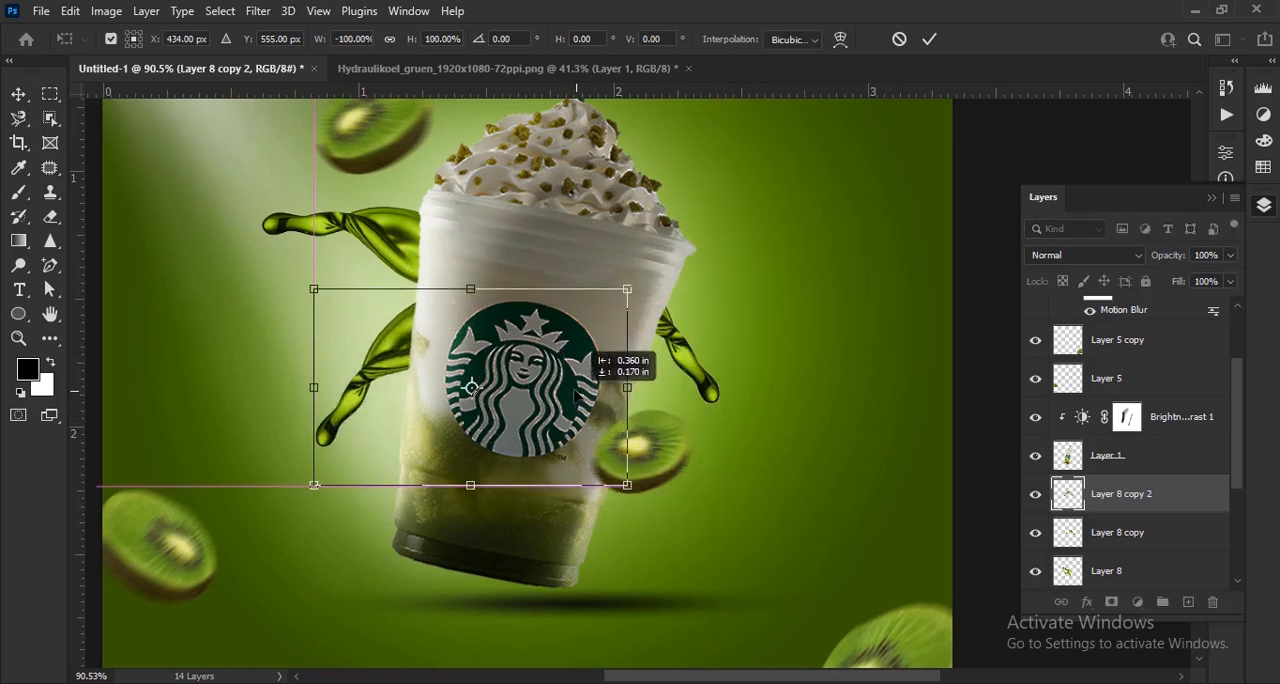
right_click(398, 369)
click(500, 355)
drag(460, 385, 473, 366)
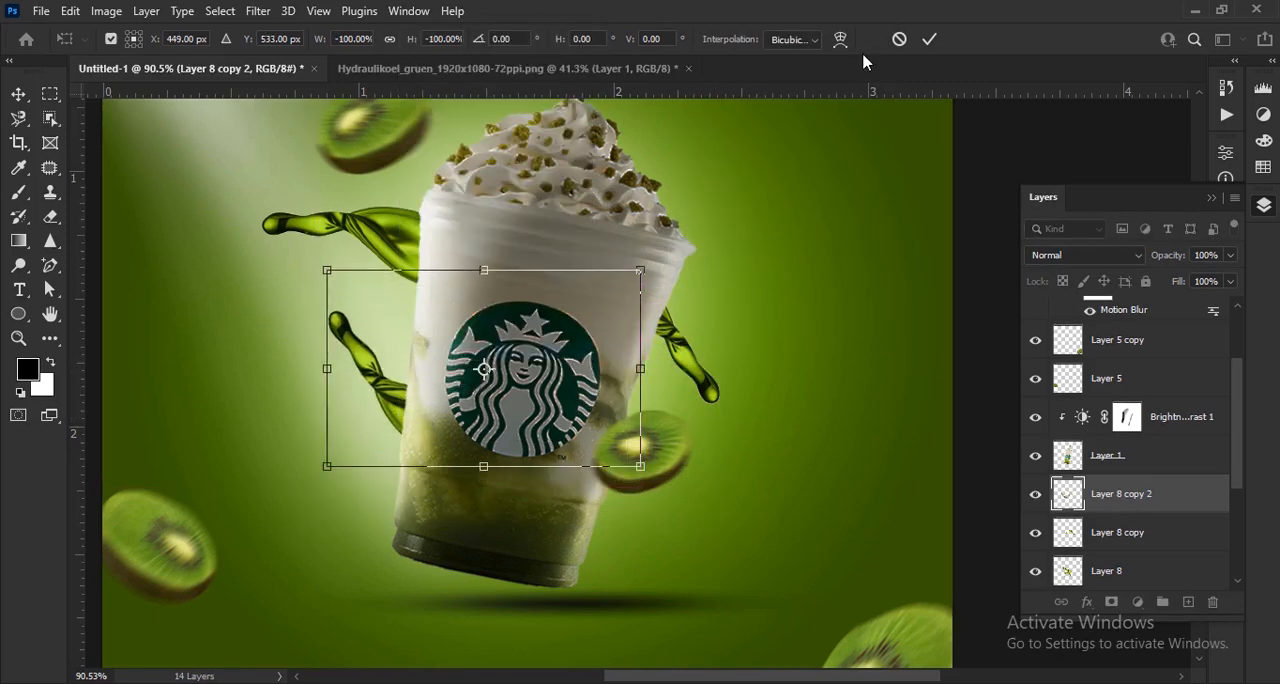
key(Return)
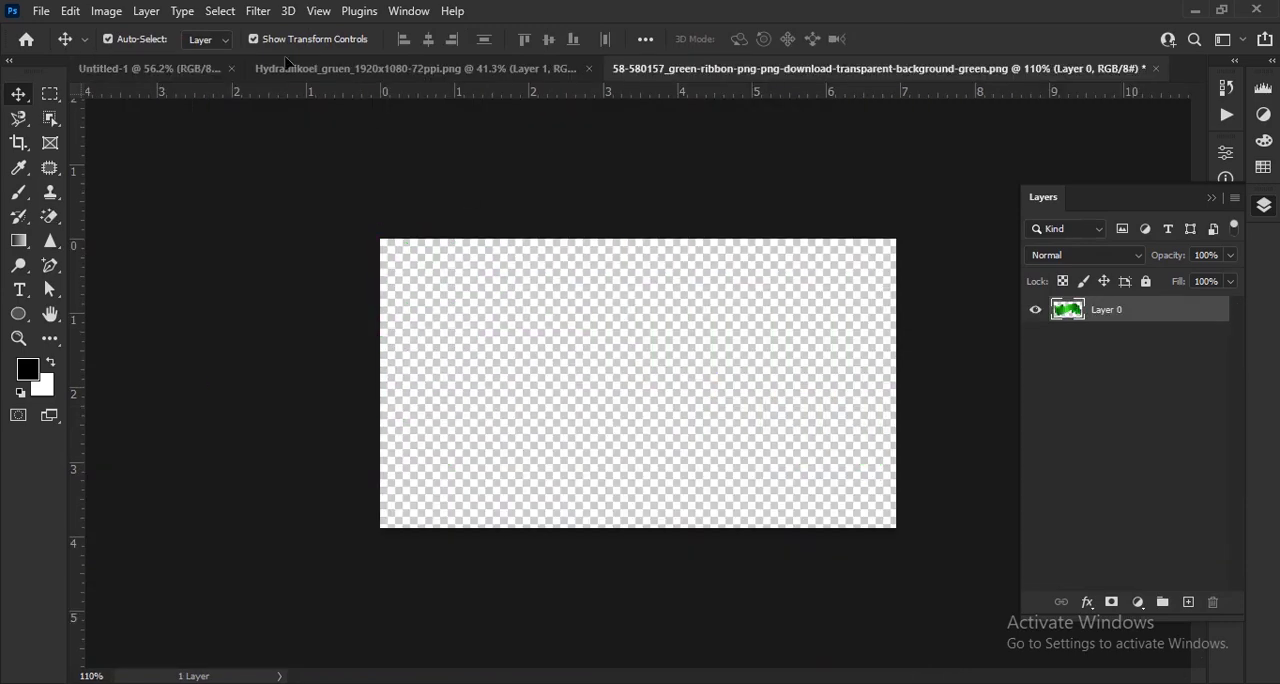
- Place the green ribbon image across the cup in the ad, widen it and reduce its height to about 88%
click(160, 76)
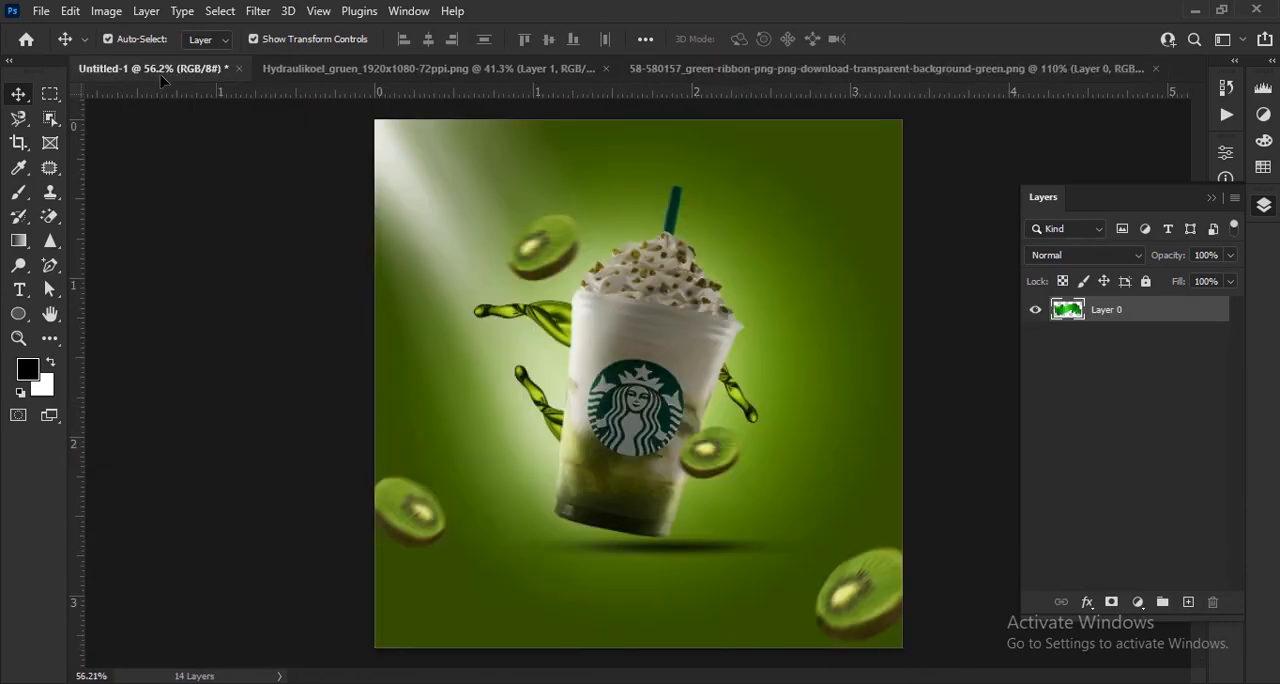
drag(162, 78, 685, 396)
scroll(729, 383, up, 5)
drag(739, 348, 862, 349)
drag(596, 464, 596, 384)
click(931, 42)
- Rotate the ribbon about 14.3° counterclockwise, enlarge it to about 115% and move its layer directly below the cup's Layer 1
key(ctrl+z)
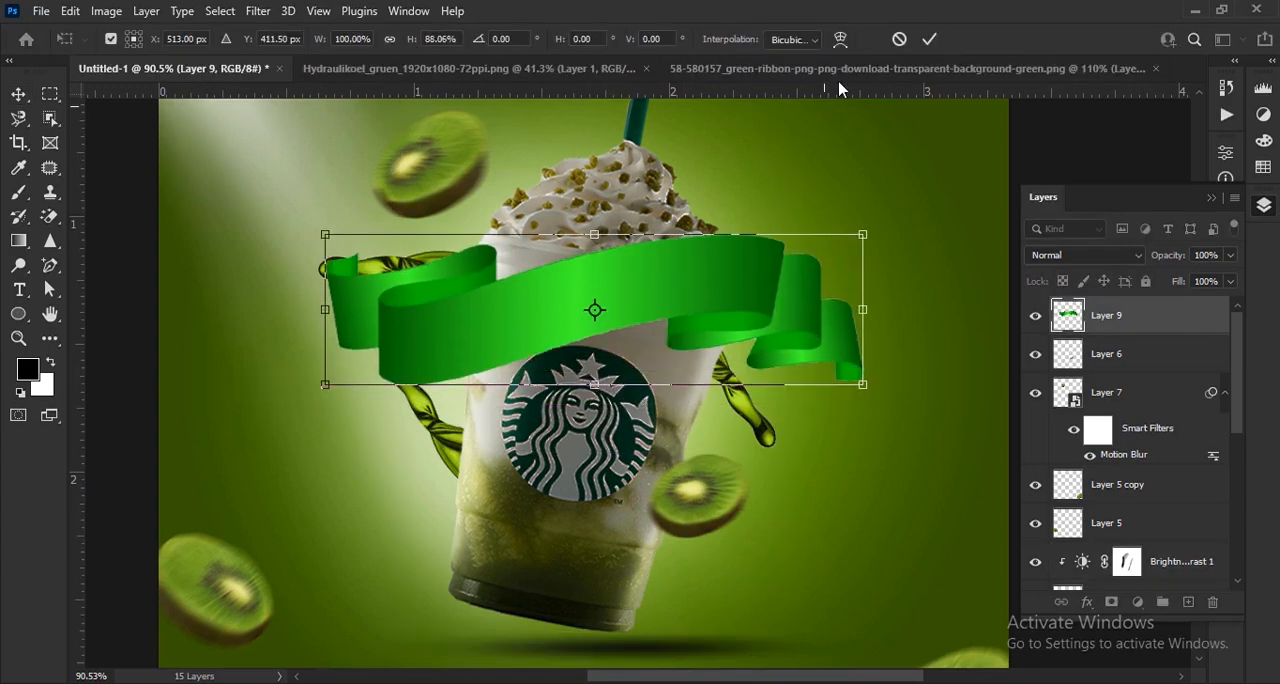
drag(893, 438, 998, 331)
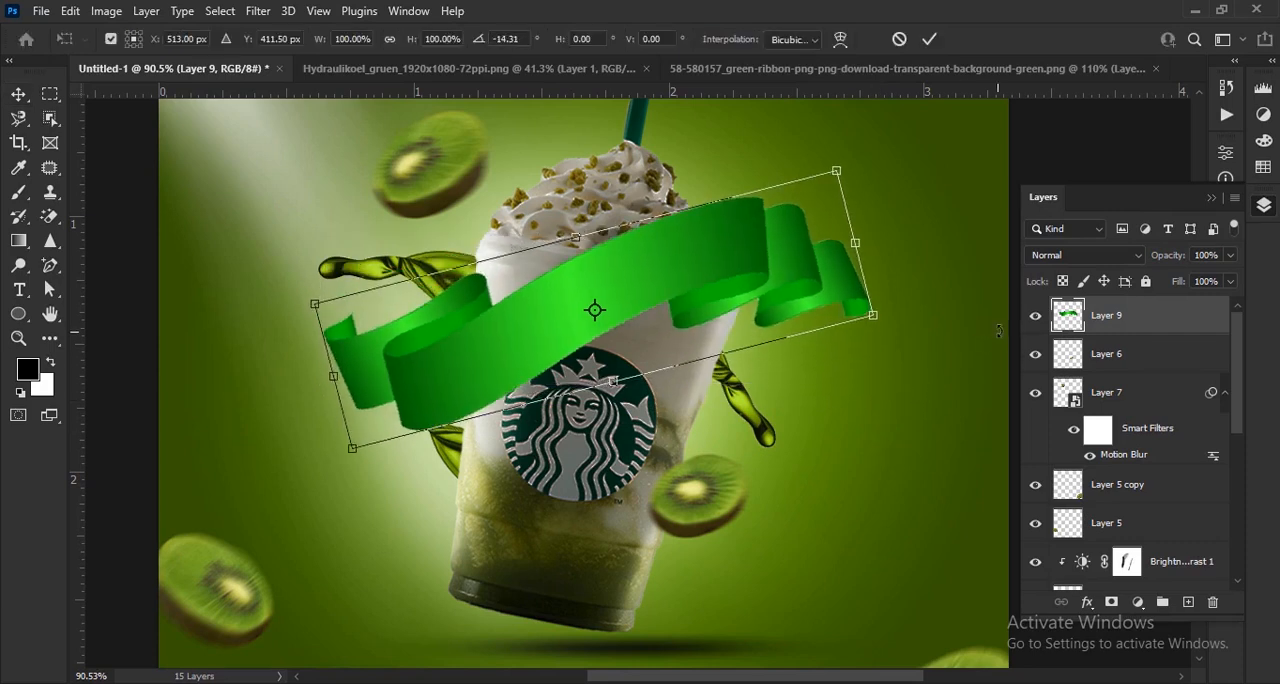
drag(866, 248, 942, 215)
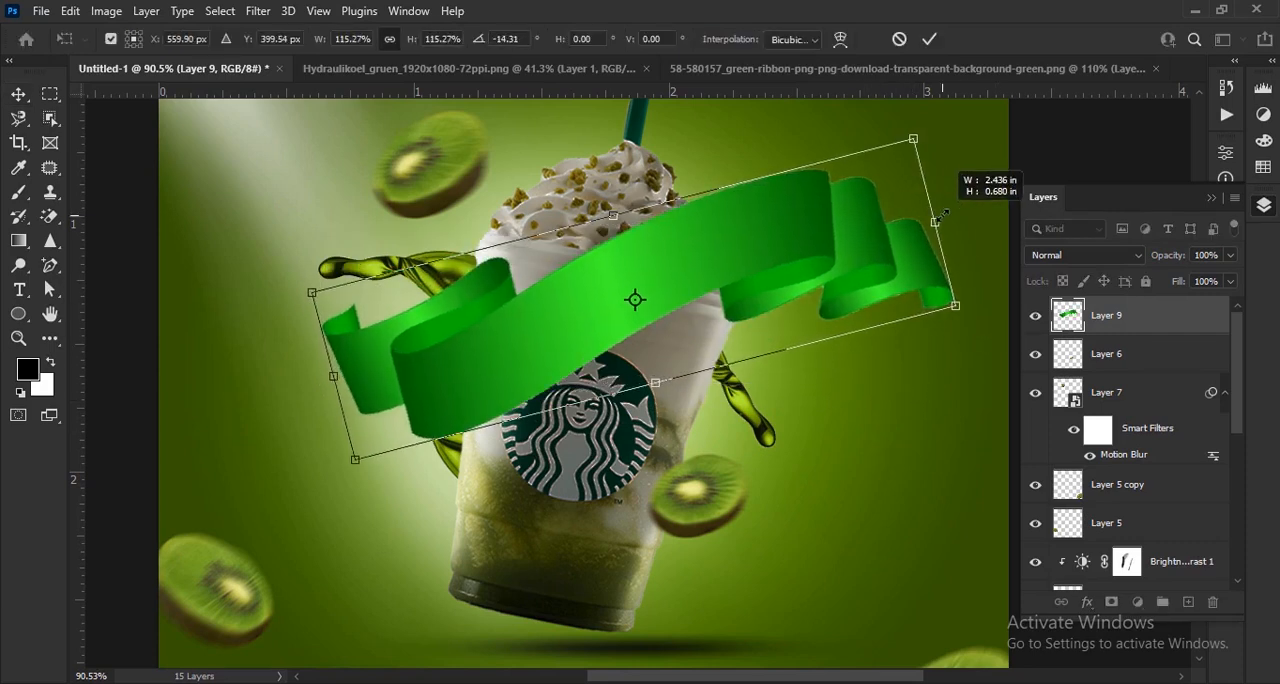
click(928, 40)
scroll(1135, 400, down, 4)
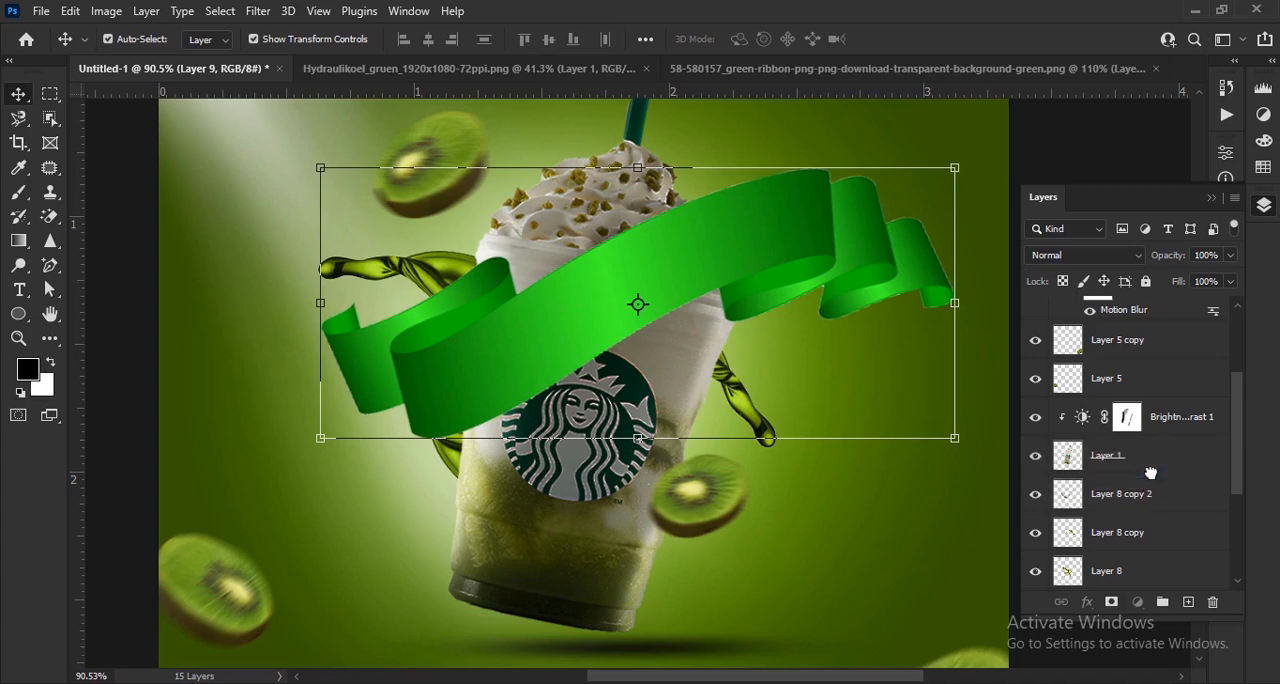
drag(1150, 472, 1150, 475)
- Lower and flatten the ribbon behind the cup, adjust its tilt and enlarge it to about 115% so both ends extend past the cup
scroll(745, 381, up, 1)
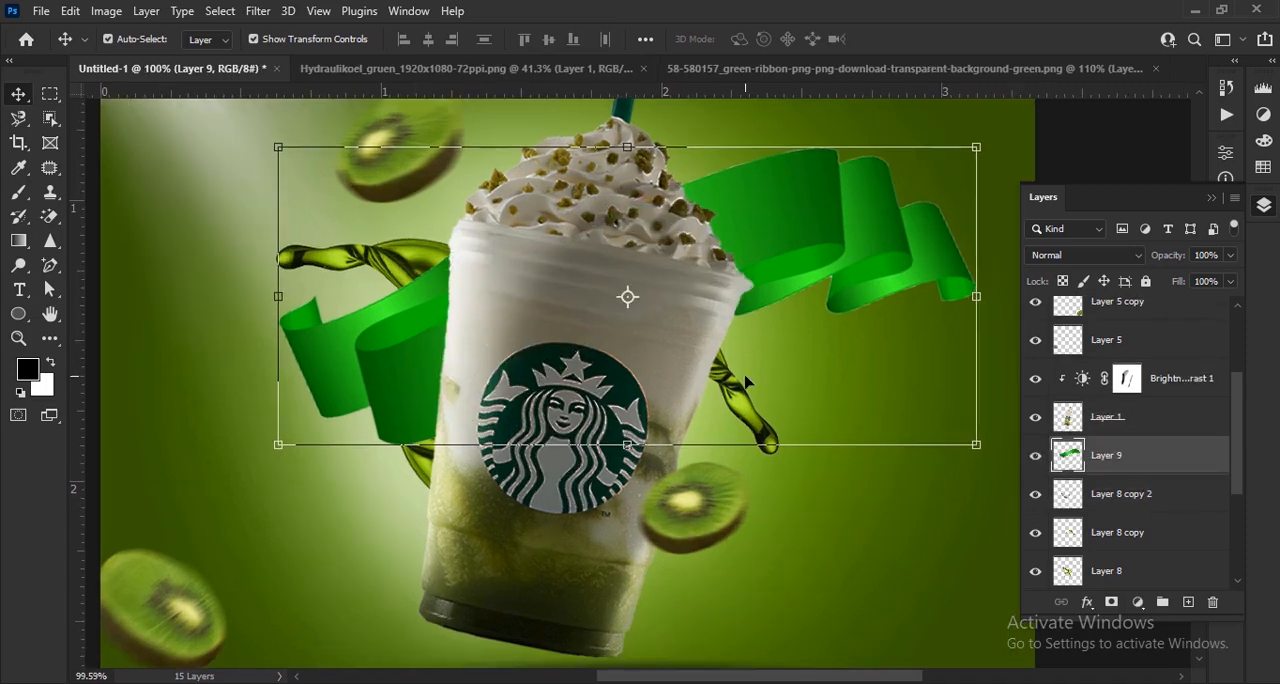
drag(832, 271, 697, 372)
drag(537, 271, 535, 338)
click(926, 45)
drag(780, 352, 771, 309)
drag(878, 406, 994, 395)
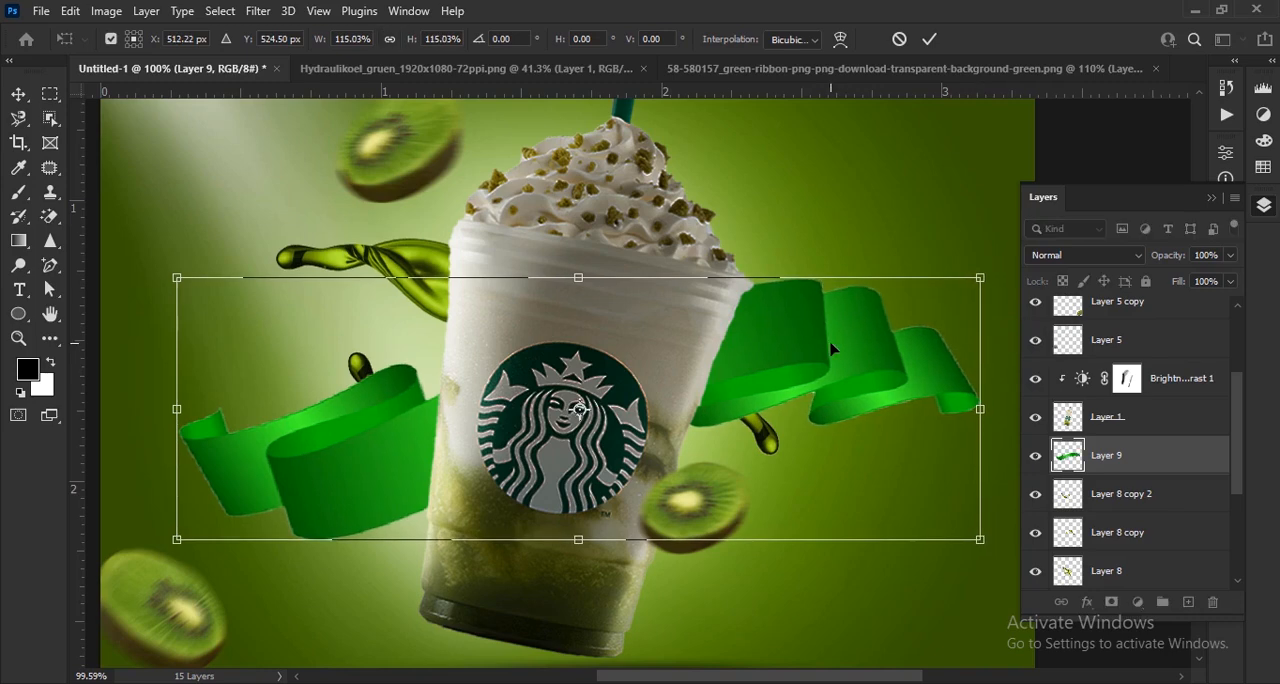
drag(834, 356, 805, 340)
click(926, 40)
scroll(928, 340, down, 5)
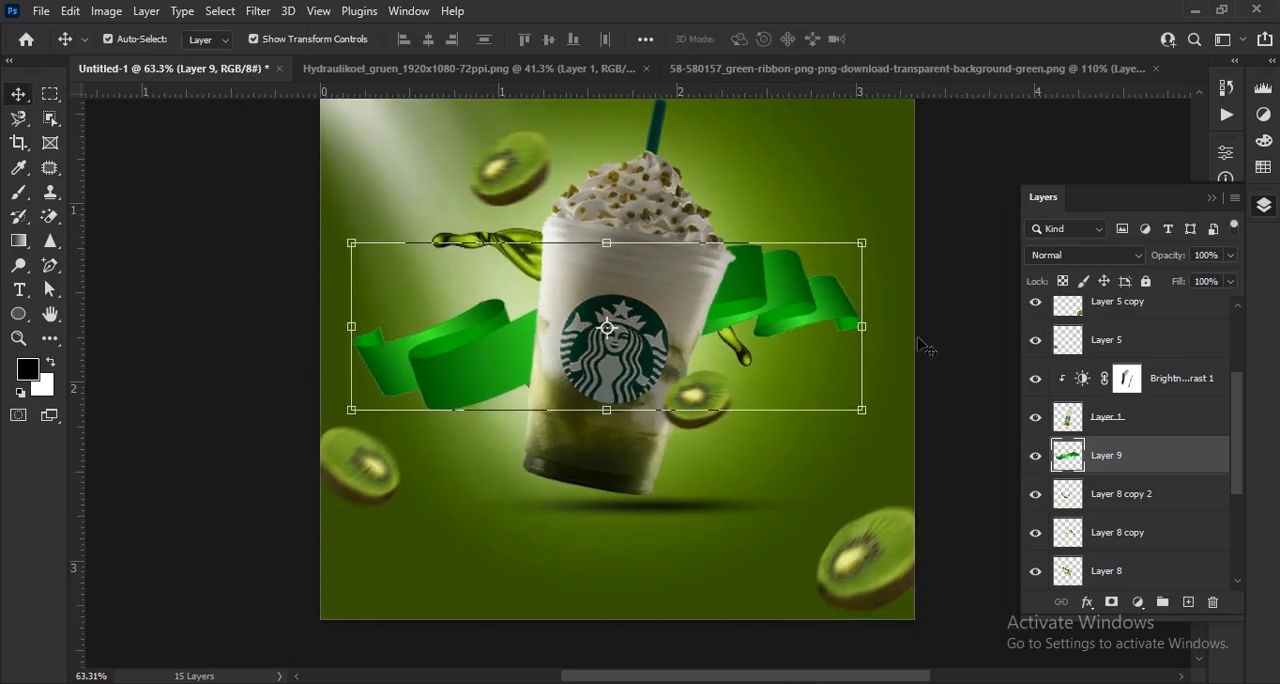
click(1166, 420)
key(ctrl+j)
key(ctrl+z)
- Duplicate the ribbon's Layer 9, set the copy's blend mode to Multiply and compare it with the original ribbon hidden and shown
click(1156, 463)
key(ctrl+j)
click(1085, 255)
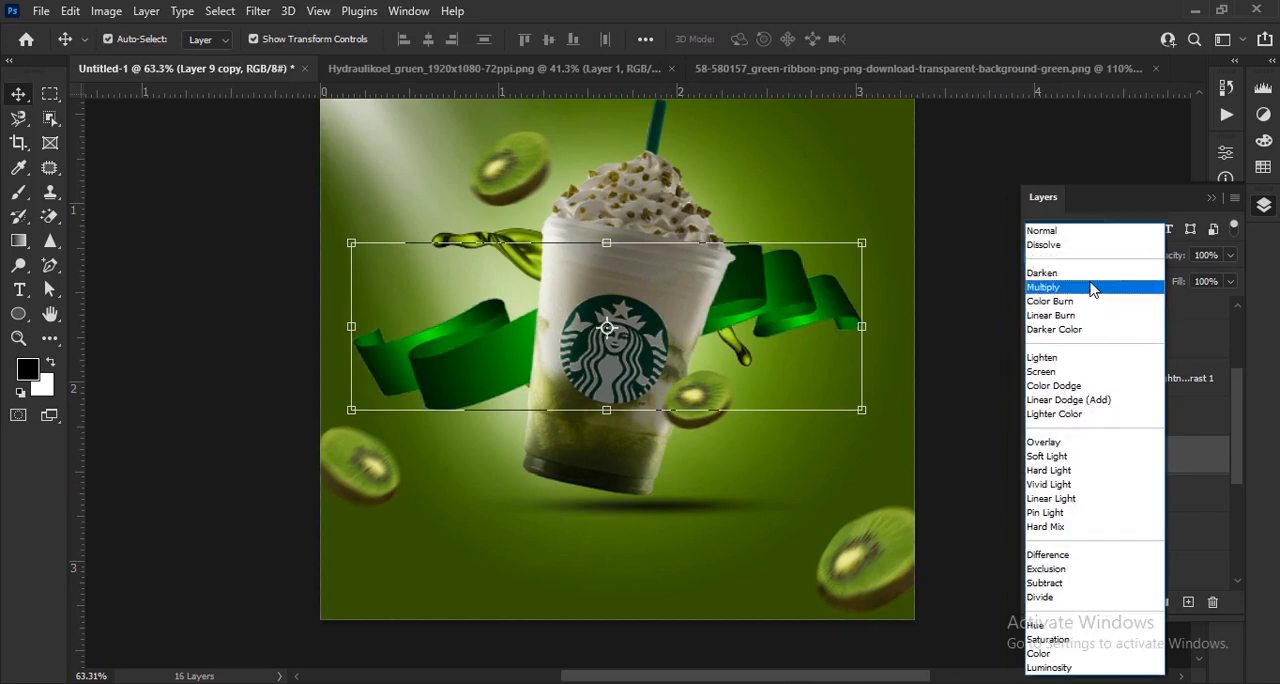
key(Escape)
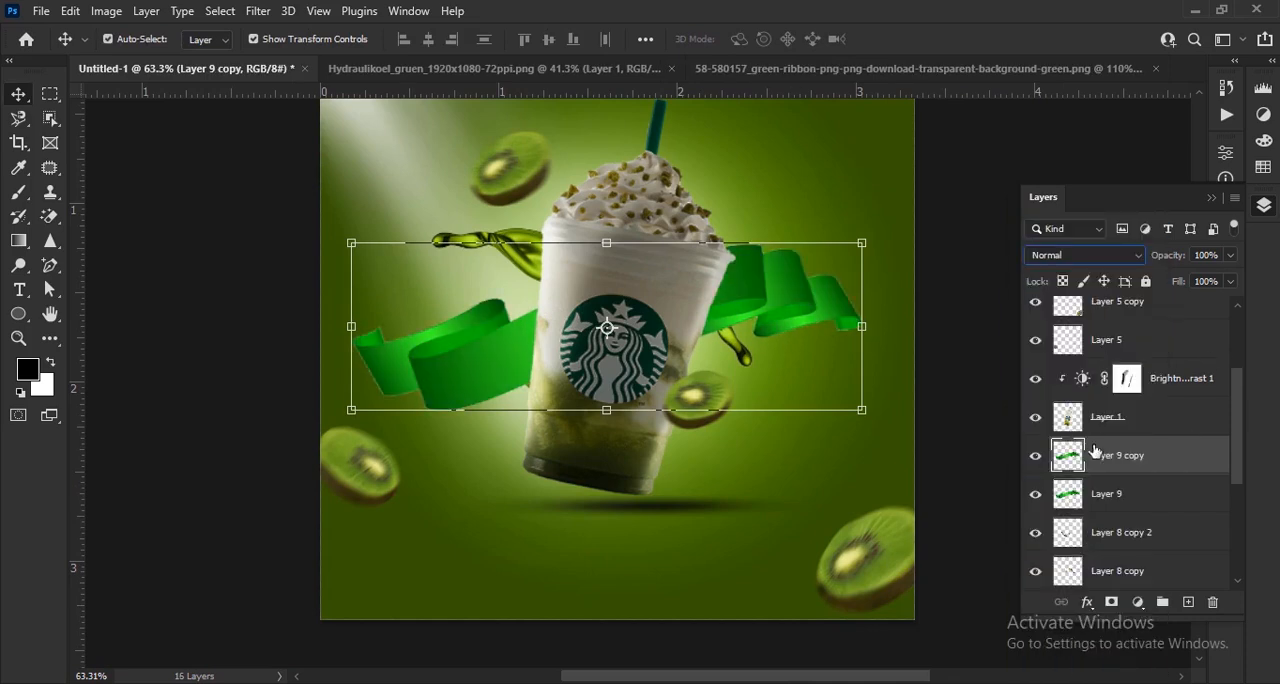
click(1085, 255)
click(1060, 291)
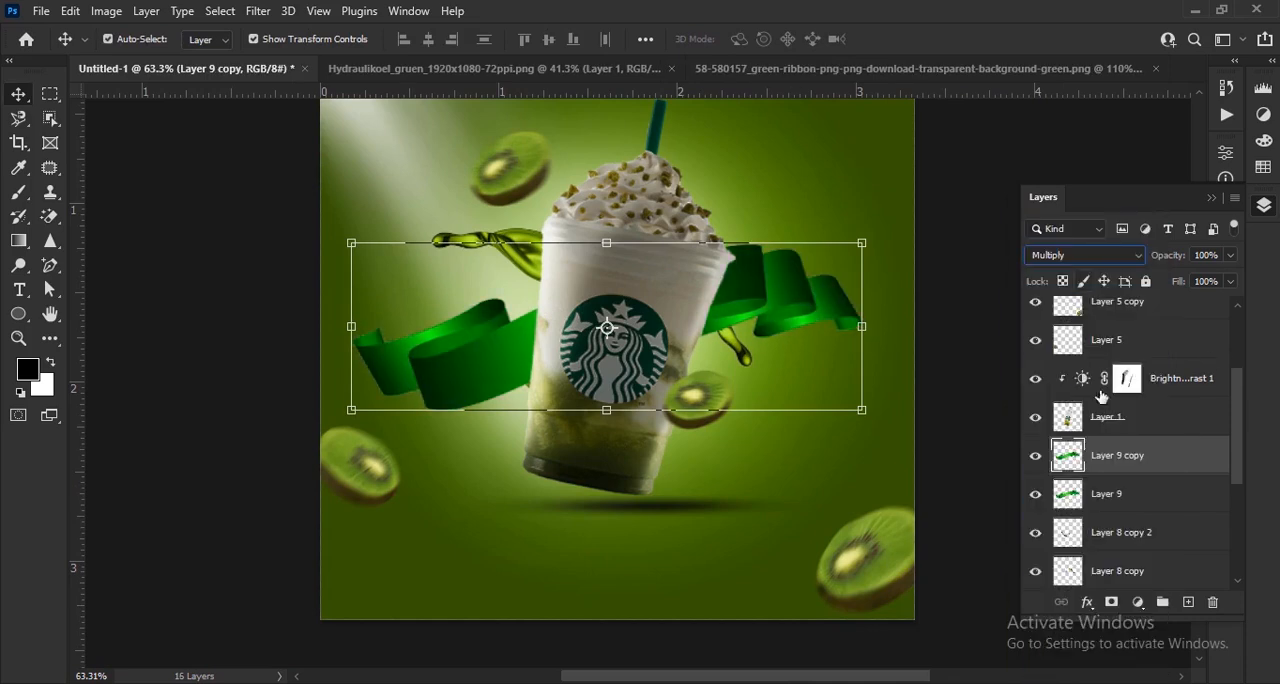
click(1035, 495)
click(1035, 495)
click(970, 461)
- Place the green ink splash image in the ad, resize it to about 1.7 in wide and position it across the cup's logo
scroll(960, 458, down, 4)
scroll(681, 411, up, 1)
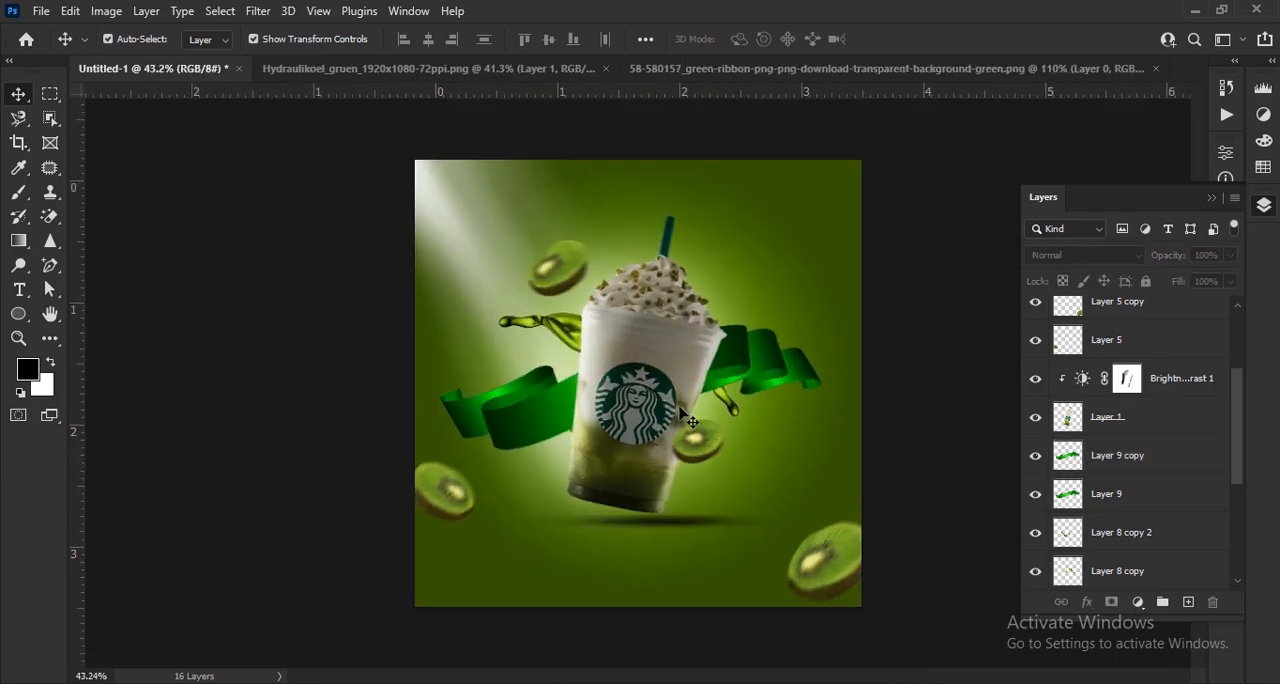
scroll(681, 411, up, 2)
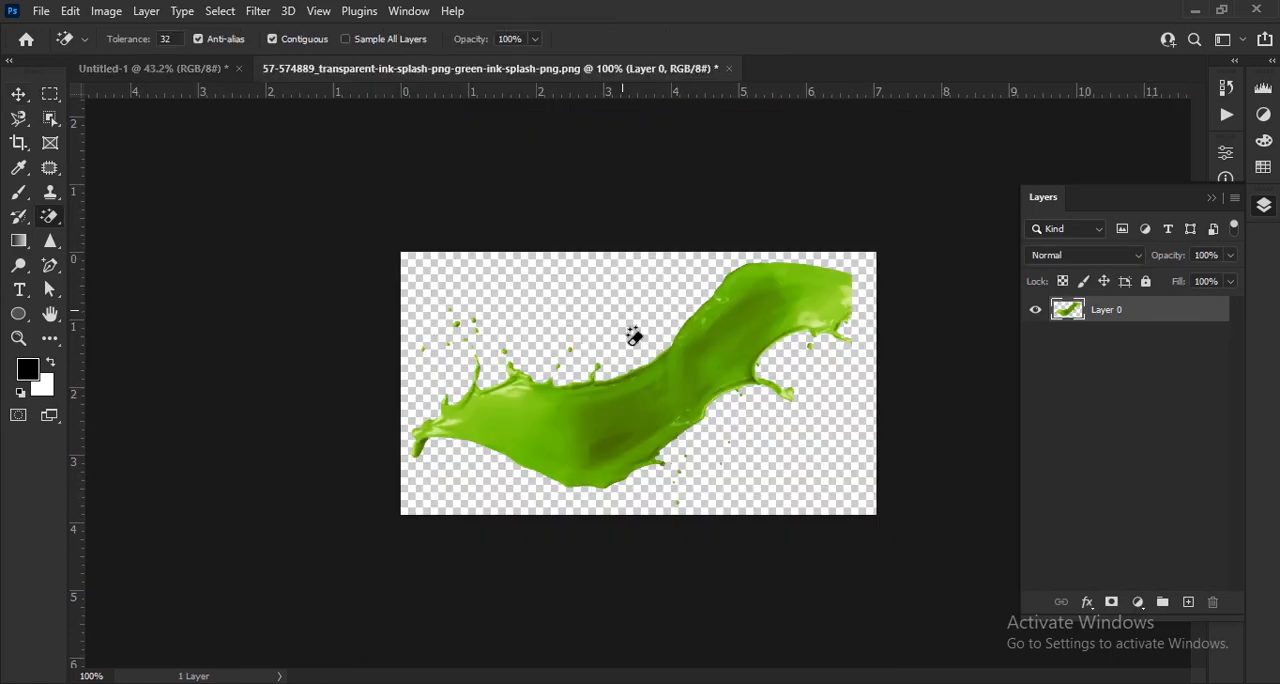
mouse_move(631, 331)
mouse_down()
mouse_move(223, 129)
mouse_move(263, 134)
mouse_move(680, 423)
mouse_up()
scroll(750, 421, up, 4)
drag(823, 495, 765, 590)
drag(750, 364, 668, 412)
click(930, 39)
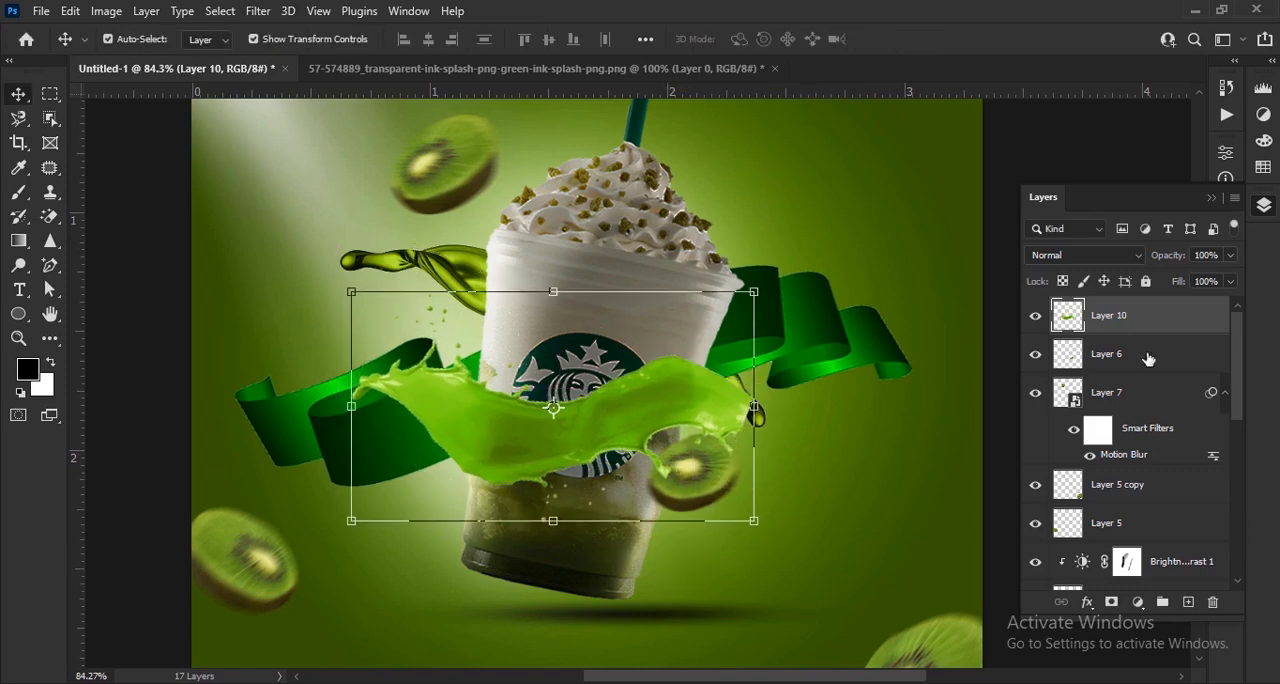
- Move the ink splash's Layer 10 directly below Layer 9 and set its blend mode to Linear Burn
drag(1150, 330, 1135, 555)
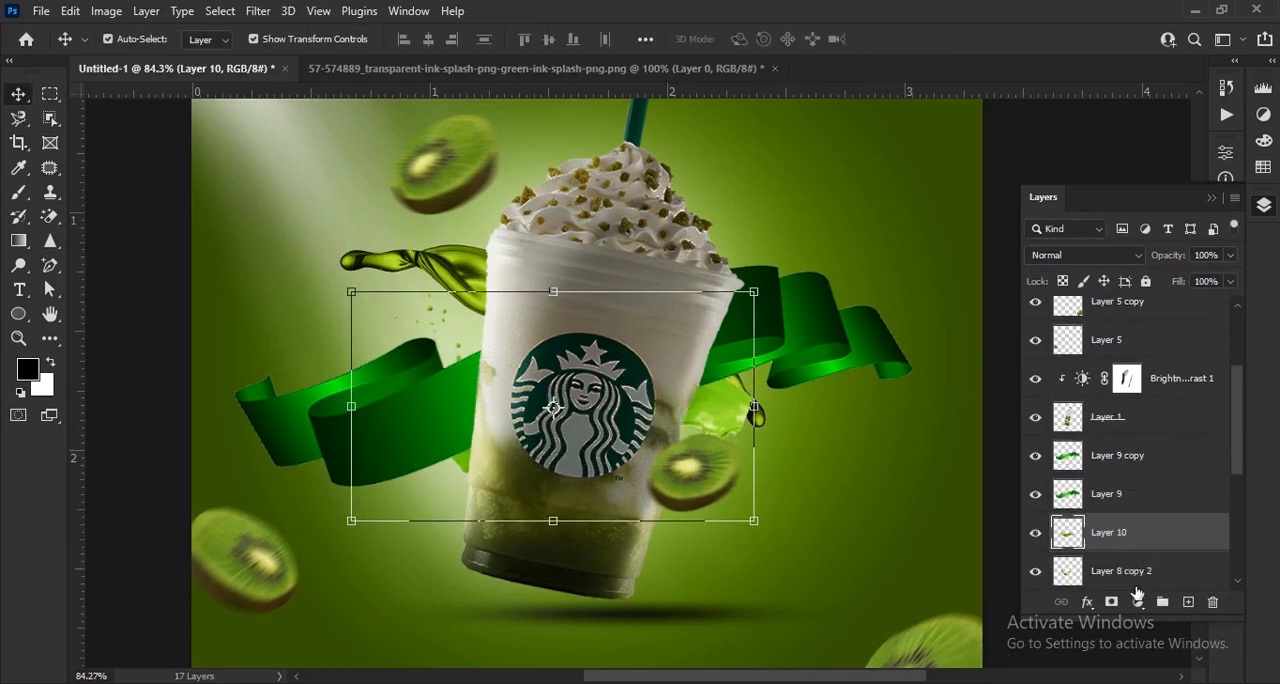
click(1120, 262)
click(1122, 329)
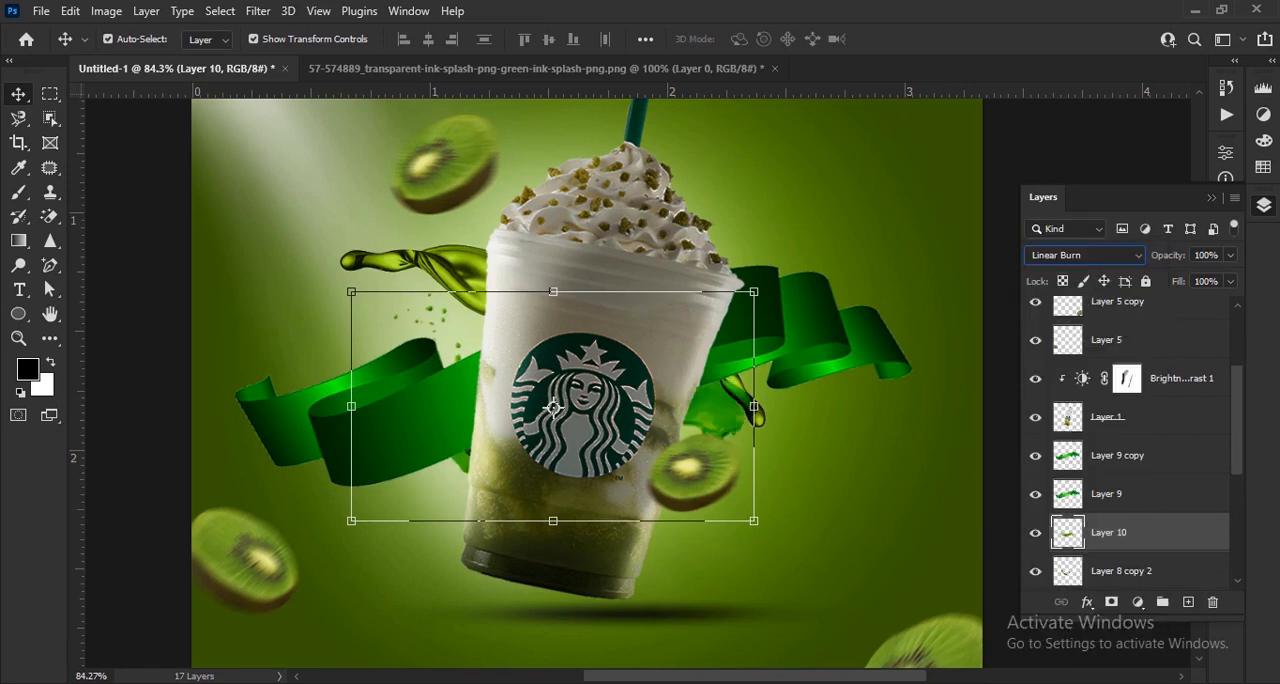
- Erase the ink splash's part right of the cup with a 200 px eraser
key(e)
right_click(50, 216)
click(120, 214)
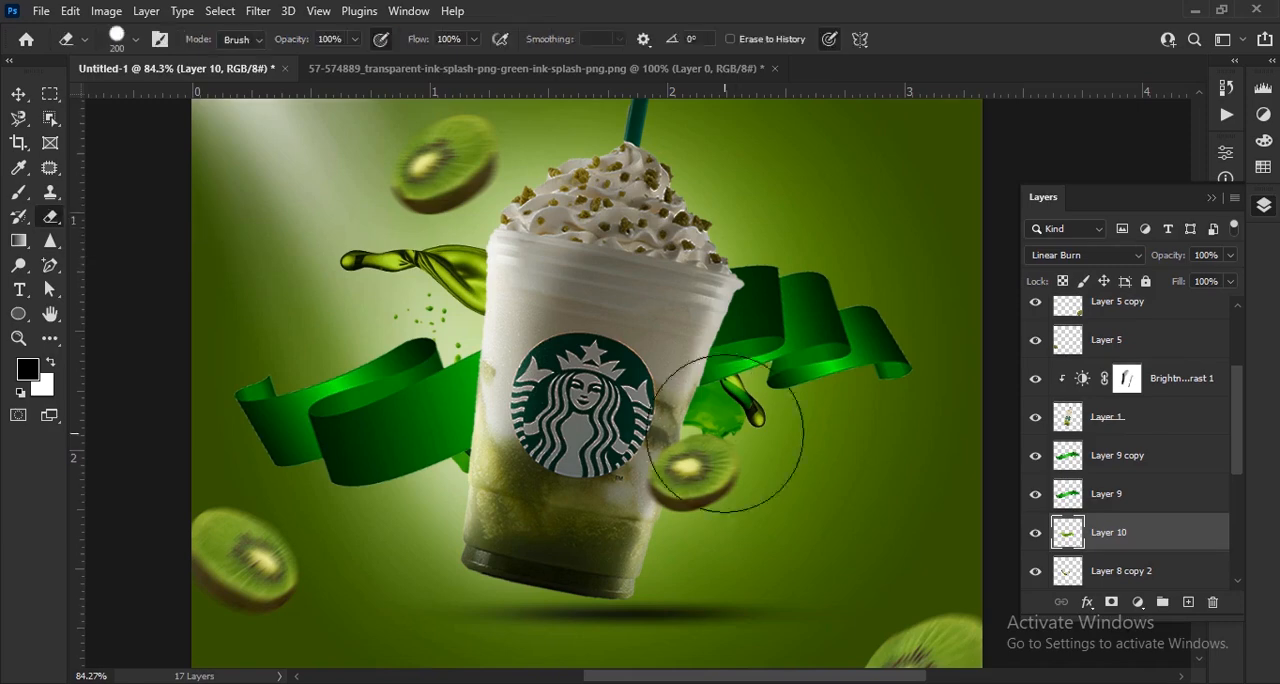
scroll(754, 504, down, 2)
key(v)
scroll(592, 393, up, 4)
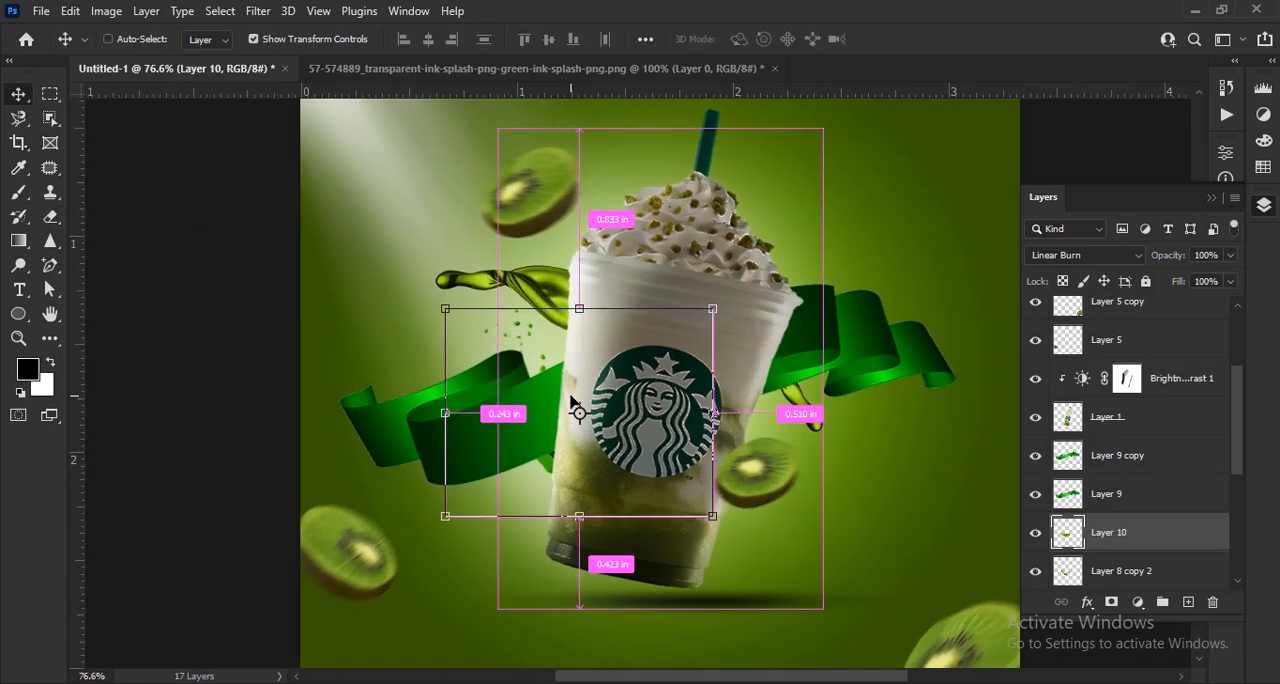
- Duplicate the trimmed ink splash on Layer 10 and flip the copy horizontally
key(ctrl+j)
scroll(519, 328, up, 4)
right_click(519, 328)
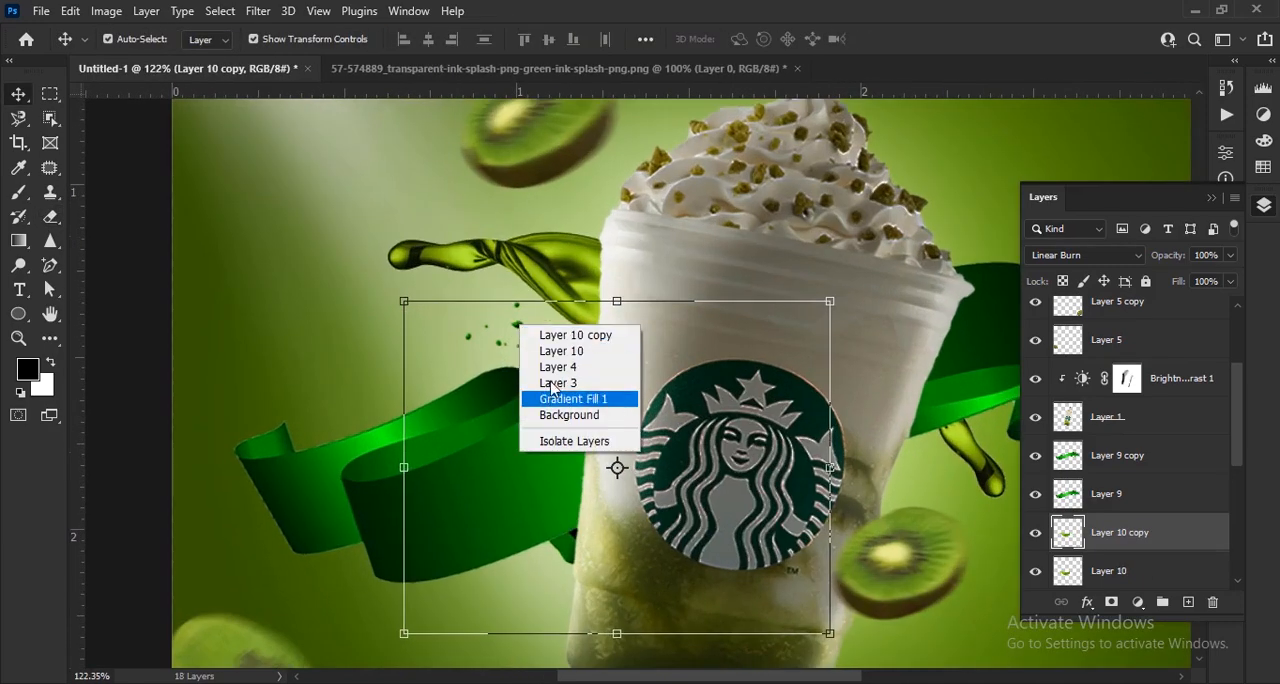
click(516, 322)
right_click(517, 326)
click(607, 641)
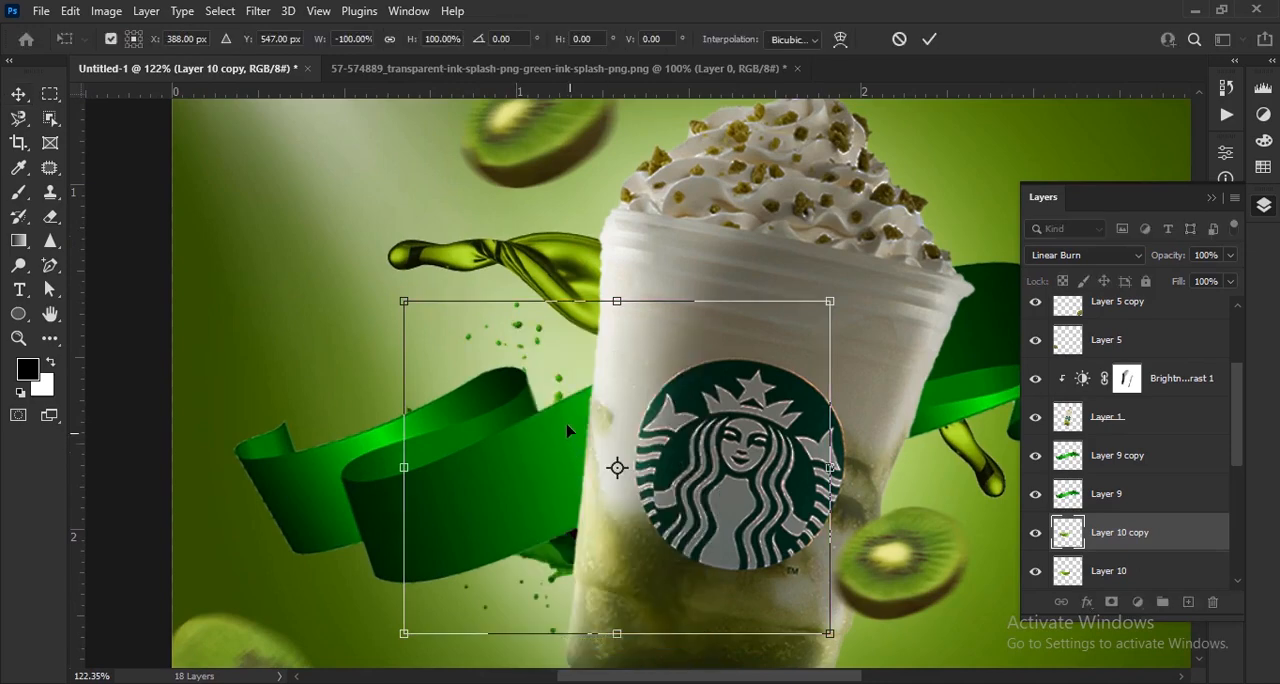
- Move the flipped ink splash copy to the cup's lower right, beneath the ribbon
scroll(551, 557, down, 3)
drag(551, 557, 760, 475)
right_click(821, 466)
click(855, 489)
drag(855, 489, 868, 546)
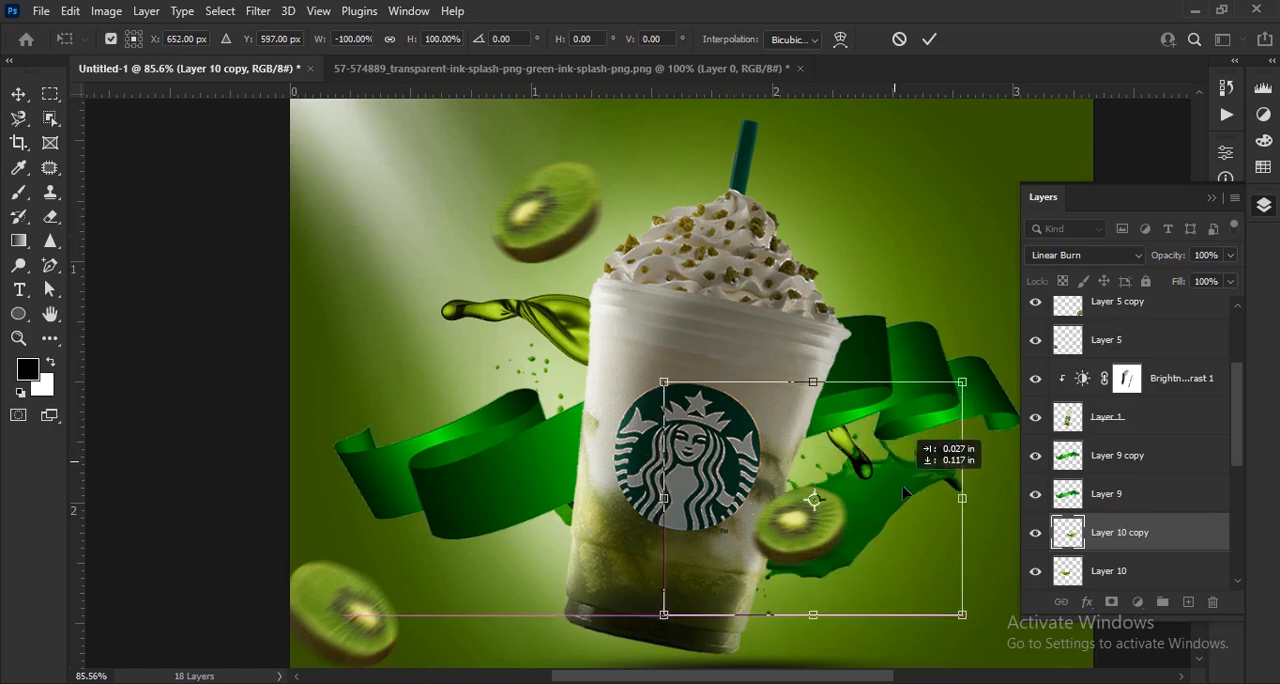
- Rotate the ink splash copy and tuck it behind the cup so only a small tip and droplets show beside the kiwi slice
right_click(903, 486)
click(919, 475)
drag(885, 497, 844, 553)
right_click(851, 476)
click(872, 458)
drag(956, 638, 872, 674)
drag(835, 488, 782, 456)
click(932, 47)
key(ctrl+0)
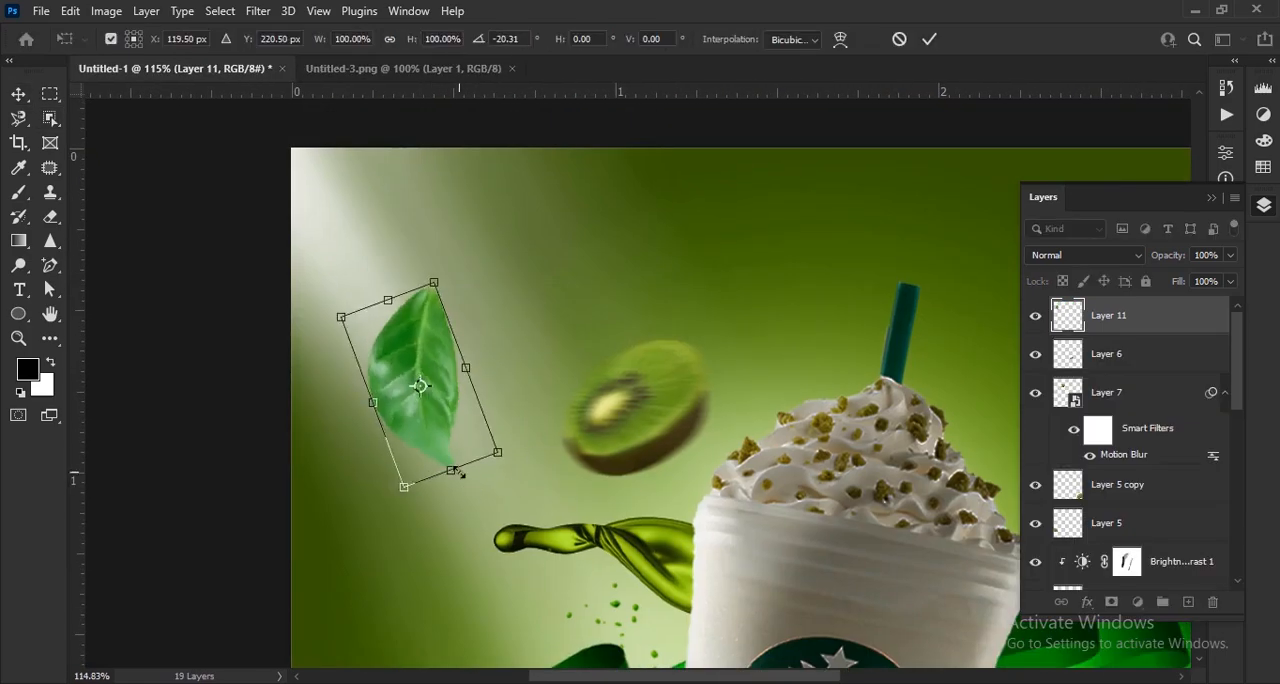
- Scatter green leaves from Untitled-3.png in various sizes around the cup, adding a leaf copy above the ribbon's left end
key(Return)
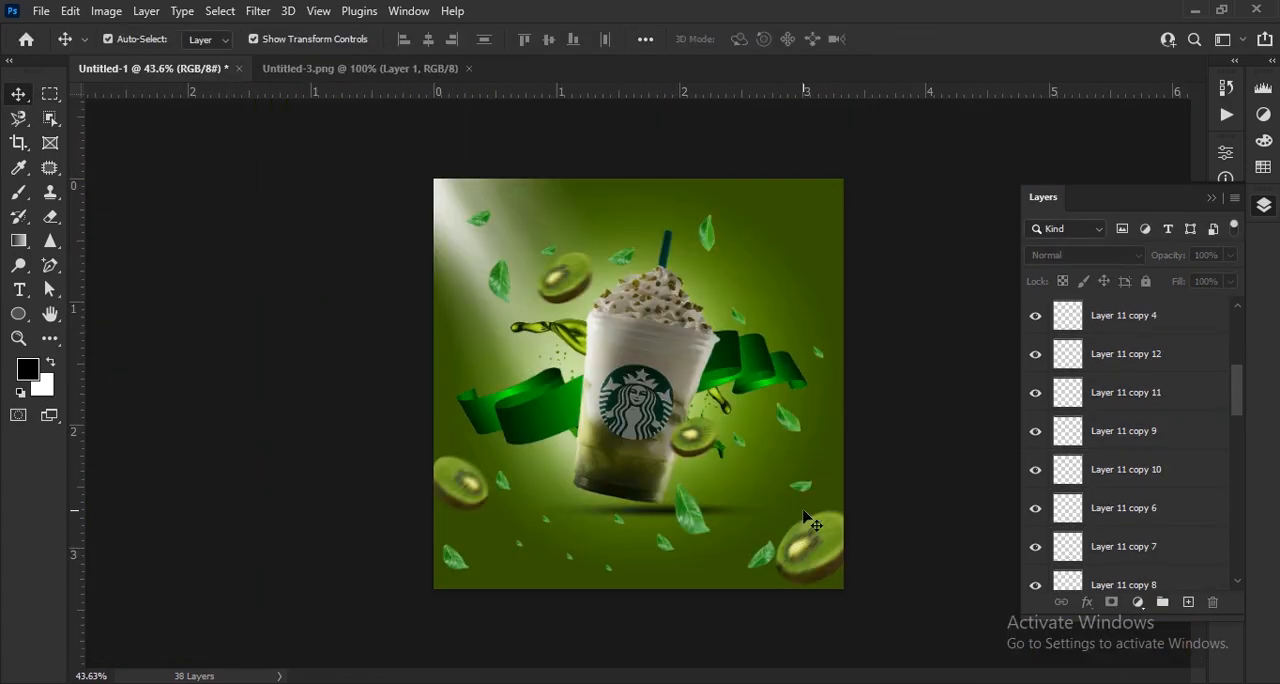
click(498, 283)
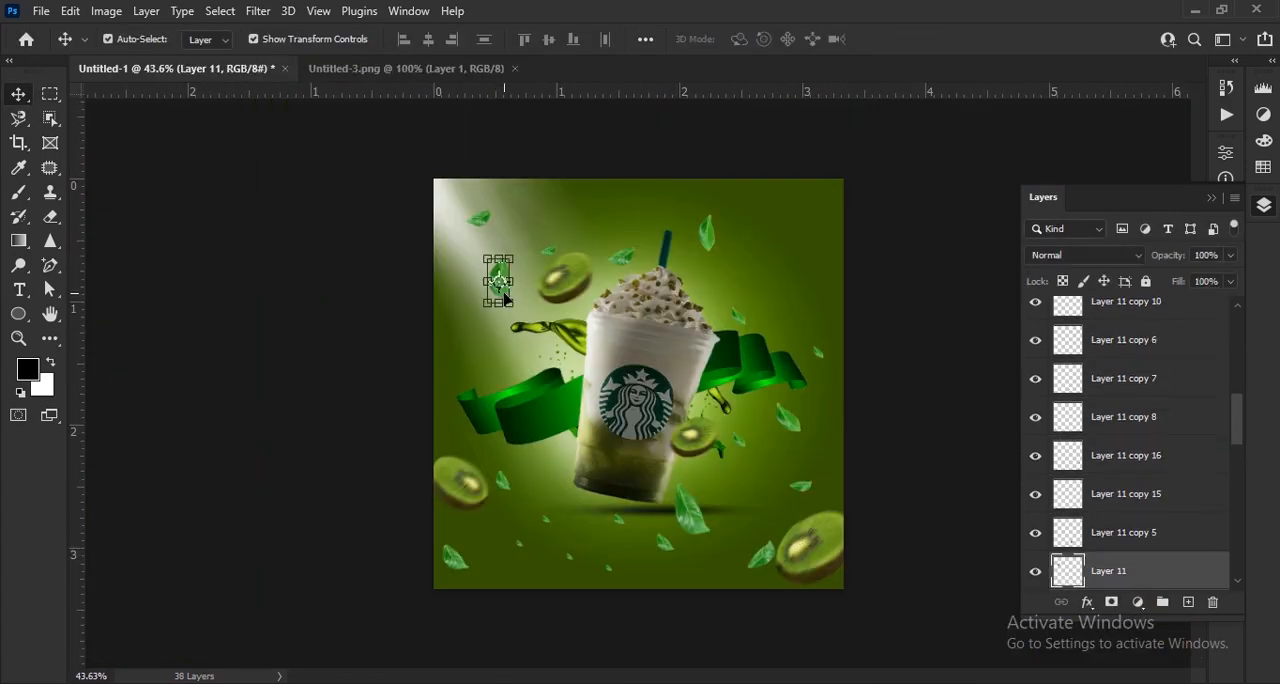
click(480, 218)
key(ctrl+0)
scroll(485, 231, up, 3)
drag(411, 149, 374, 400)
key(ctrl+0)
scroll(1188, 370, up, 2)
click(528, 221)
scroll(1161, 470, down, 10)
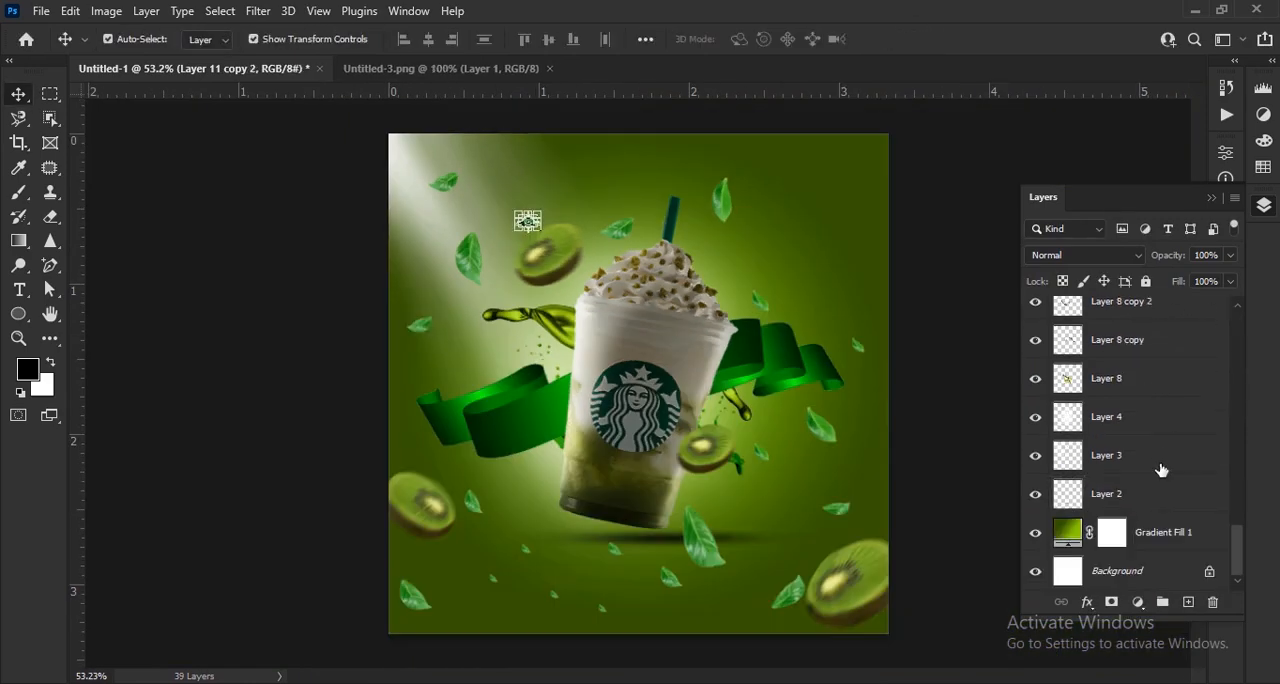
- Select all the leaf layers down through Layer 6 and convert them into a single smart object
scroll(1157, 505, up, 5)
shift+click(1167, 388)
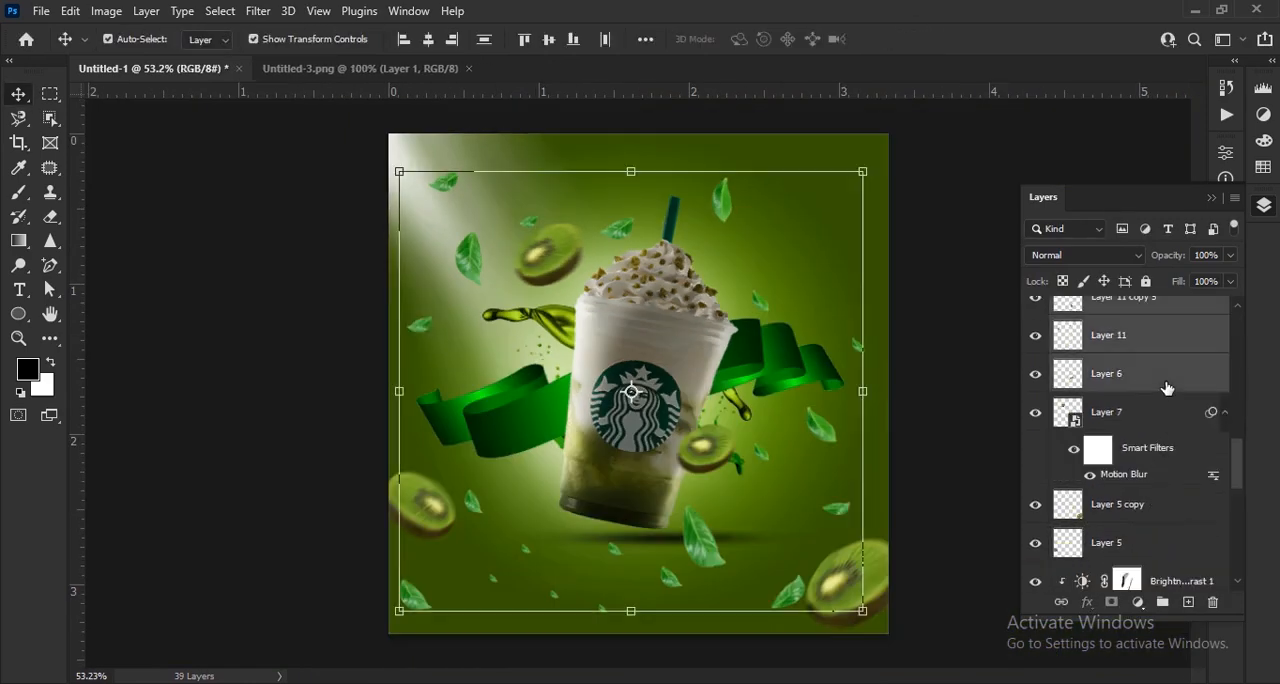
right_click(1128, 379)
click(1120, 265)
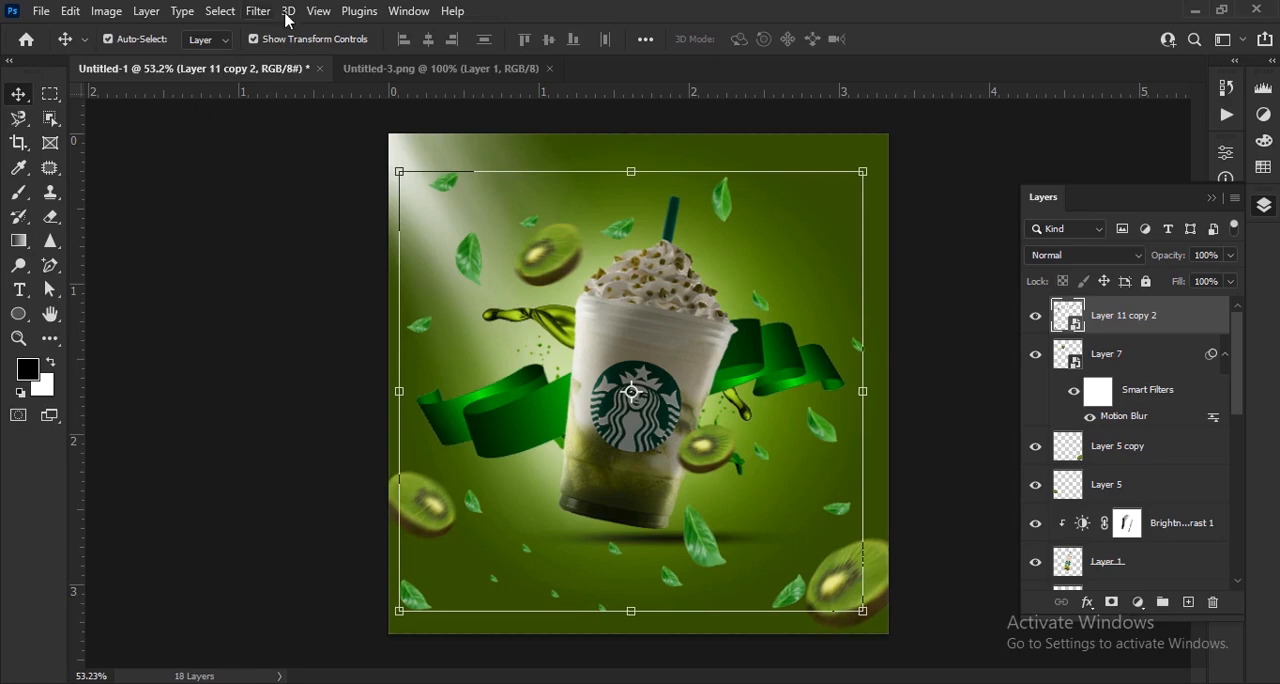
- Apply a Motion Blur to the leaves smart object with an 11° angle and a distance of 15 pixels
click(254, 14)
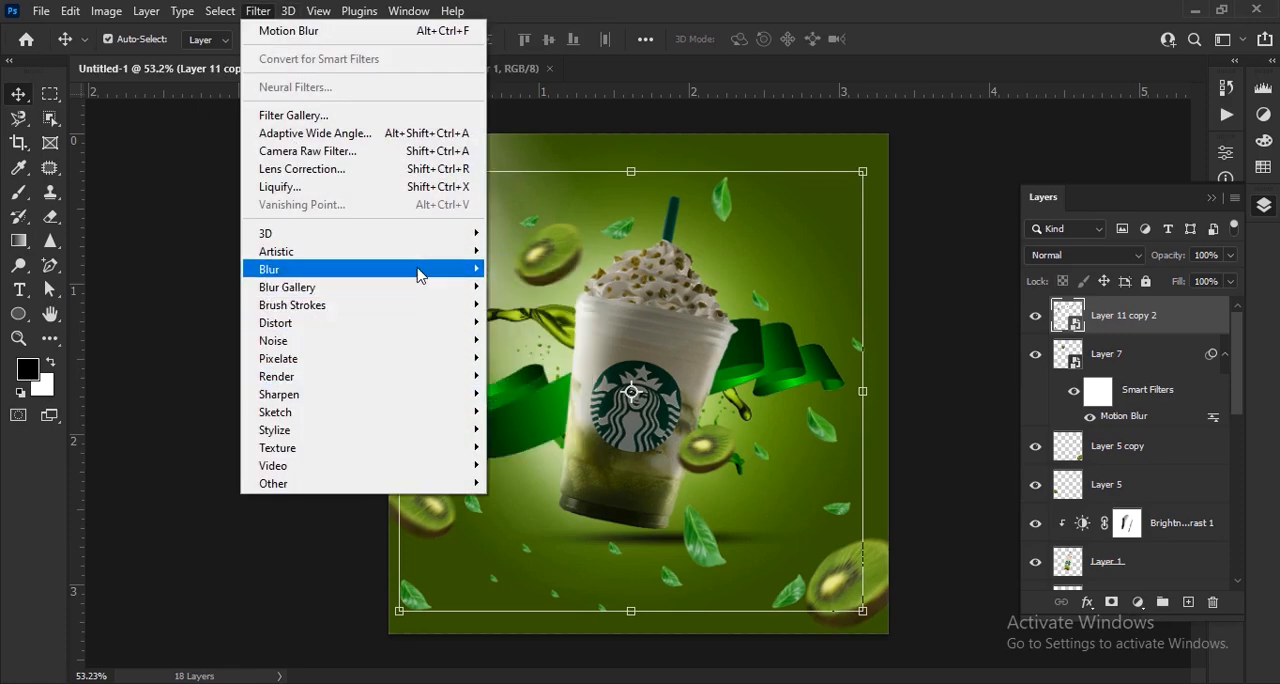
mouse_move(420, 270)
click(558, 375)
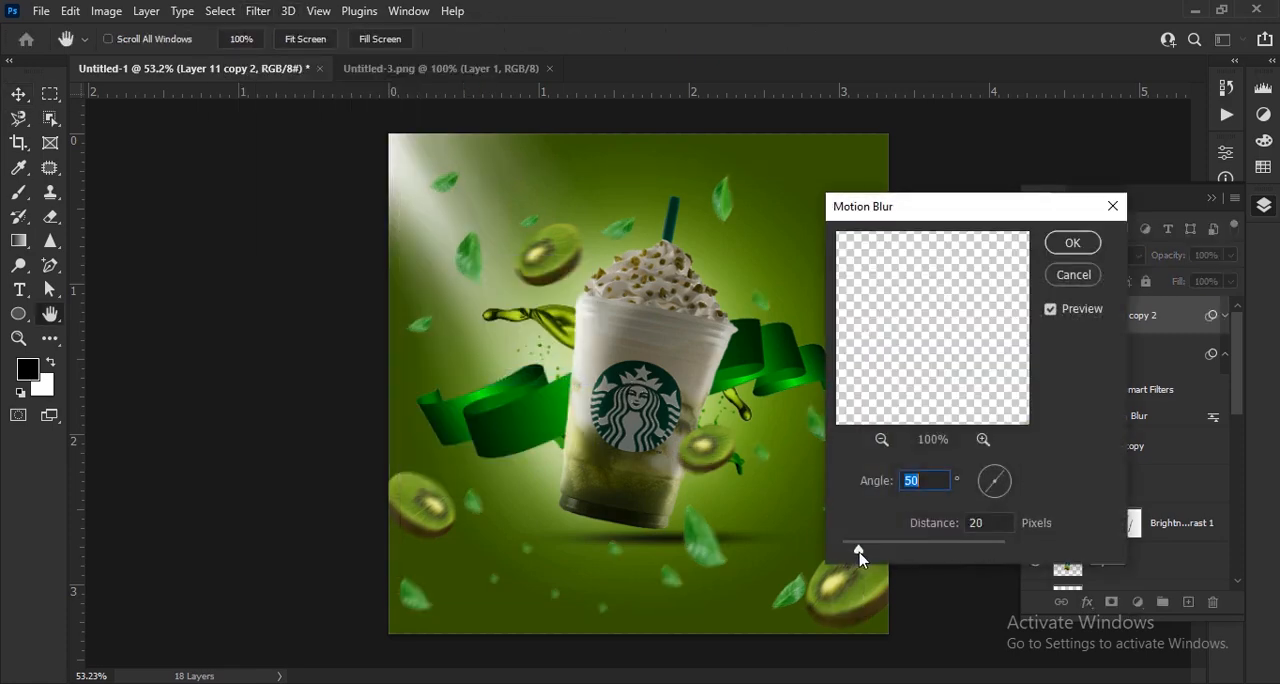
drag(859, 557, 849, 560)
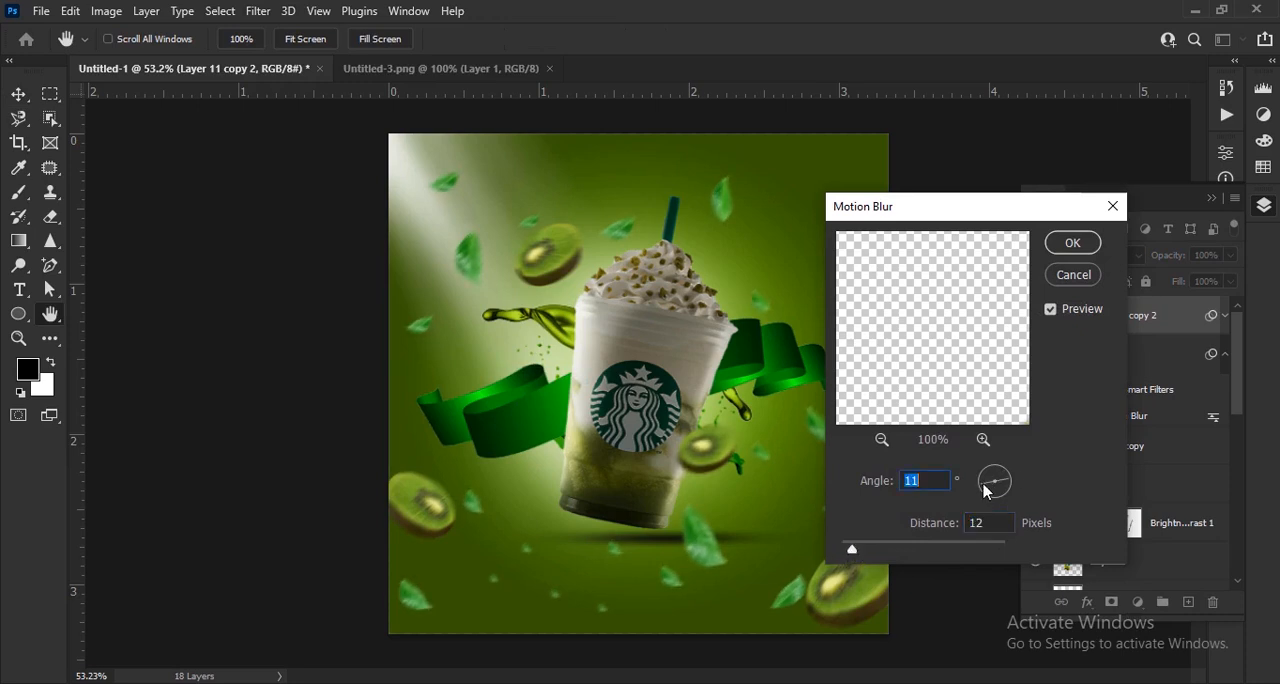
drag(861, 550, 855, 552)
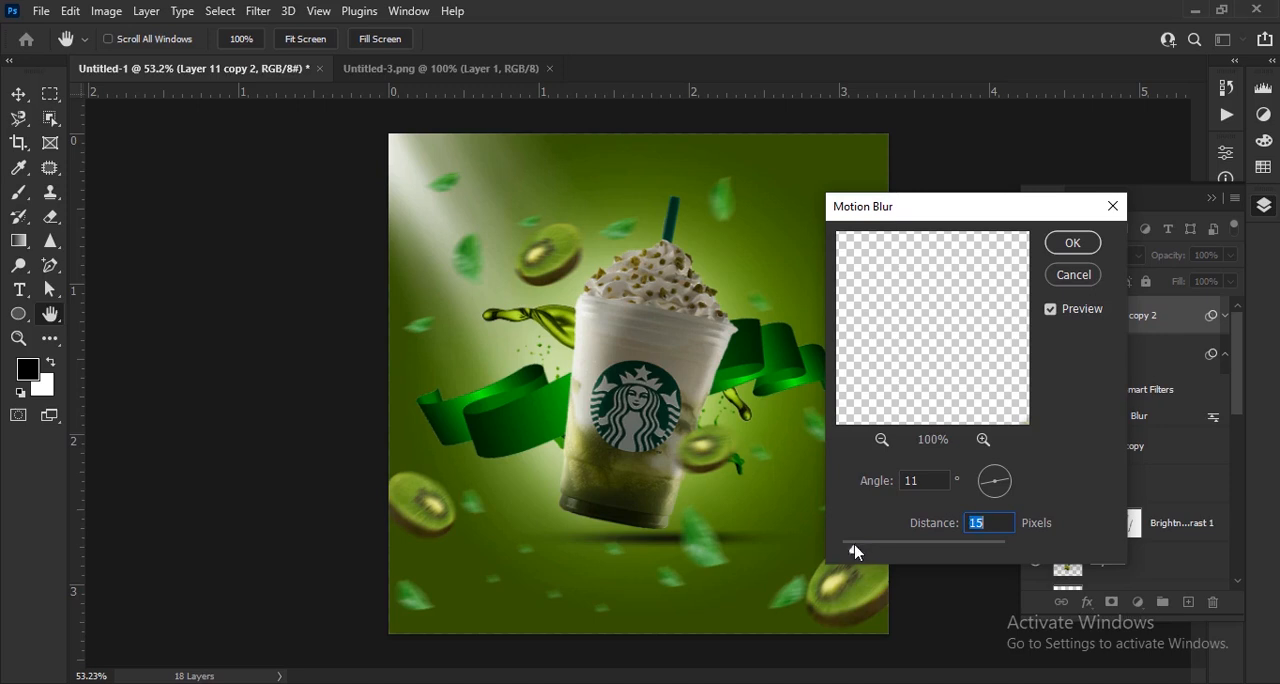
click(1072, 243)
- Add a Box Blur with a radius of 3 pixels to the leaves smart object
click(258, 11)
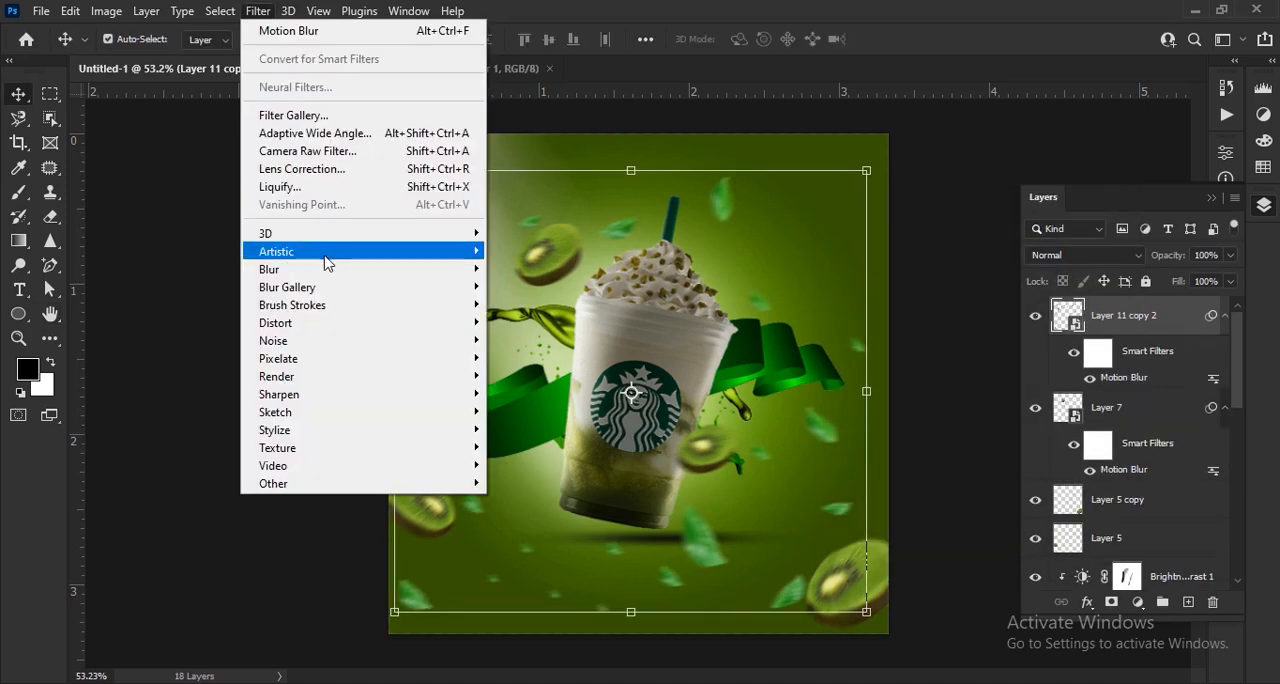
mouse_move(400, 274)
click(530, 342)
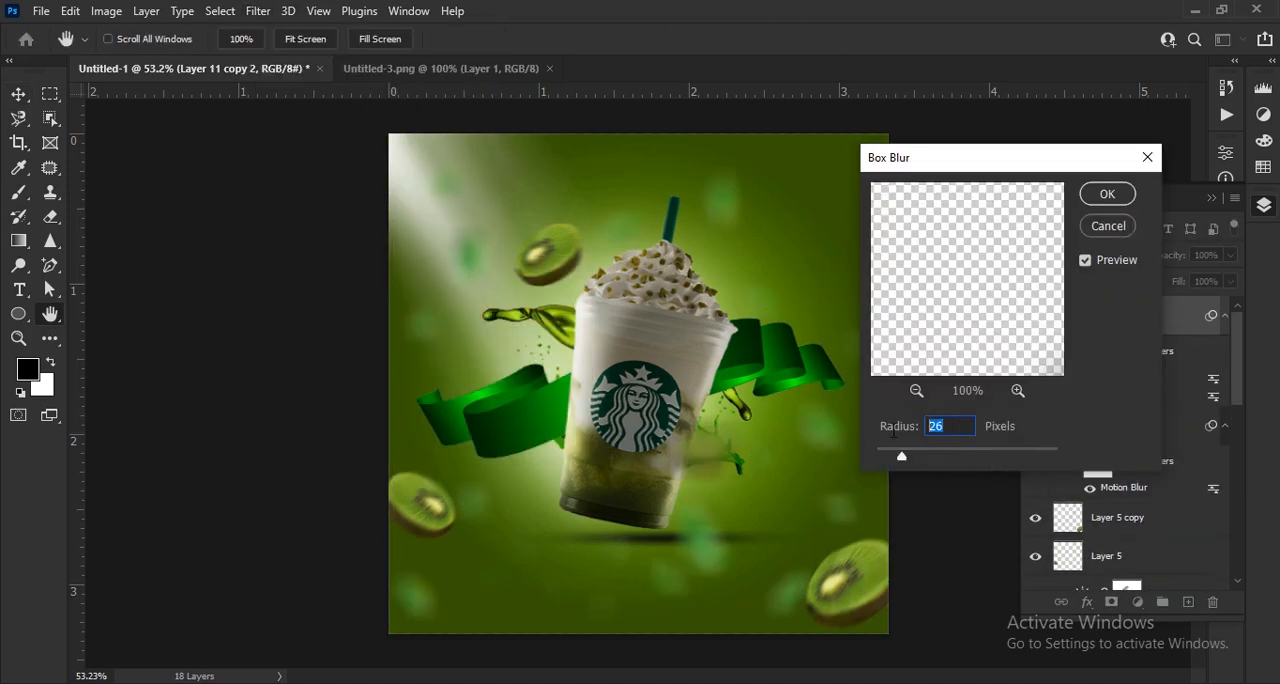
text(3)
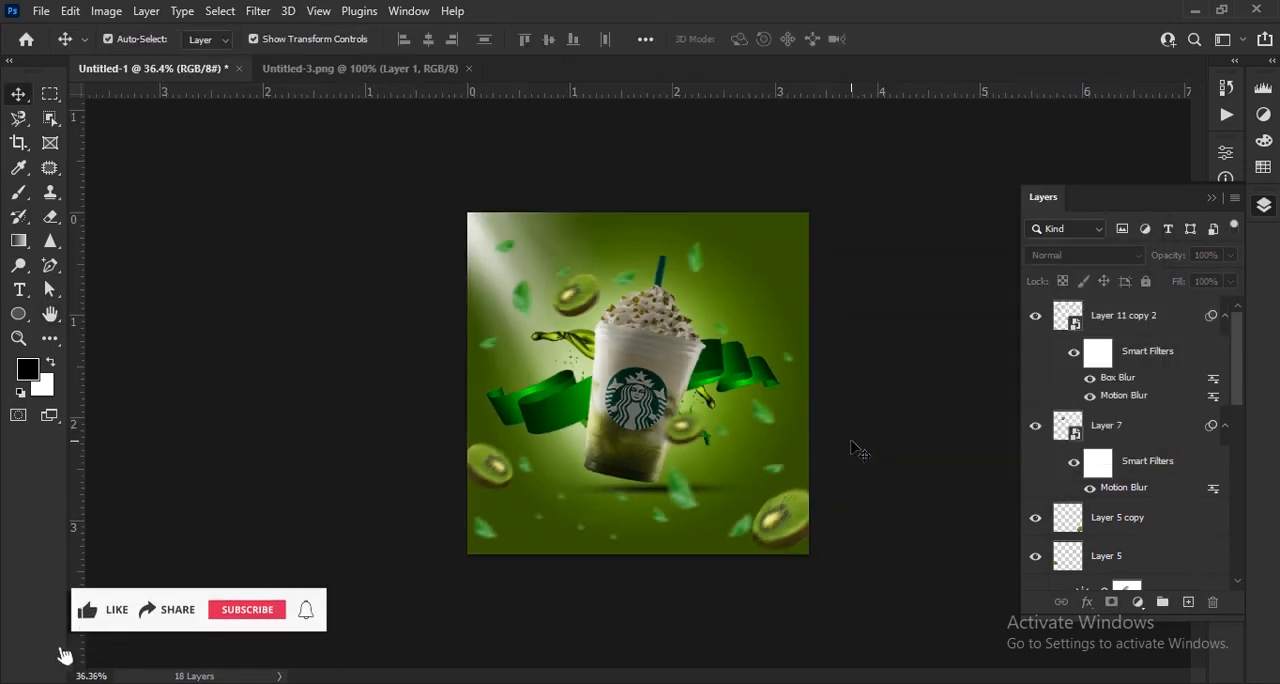
scroll(851, 479, up, 2)
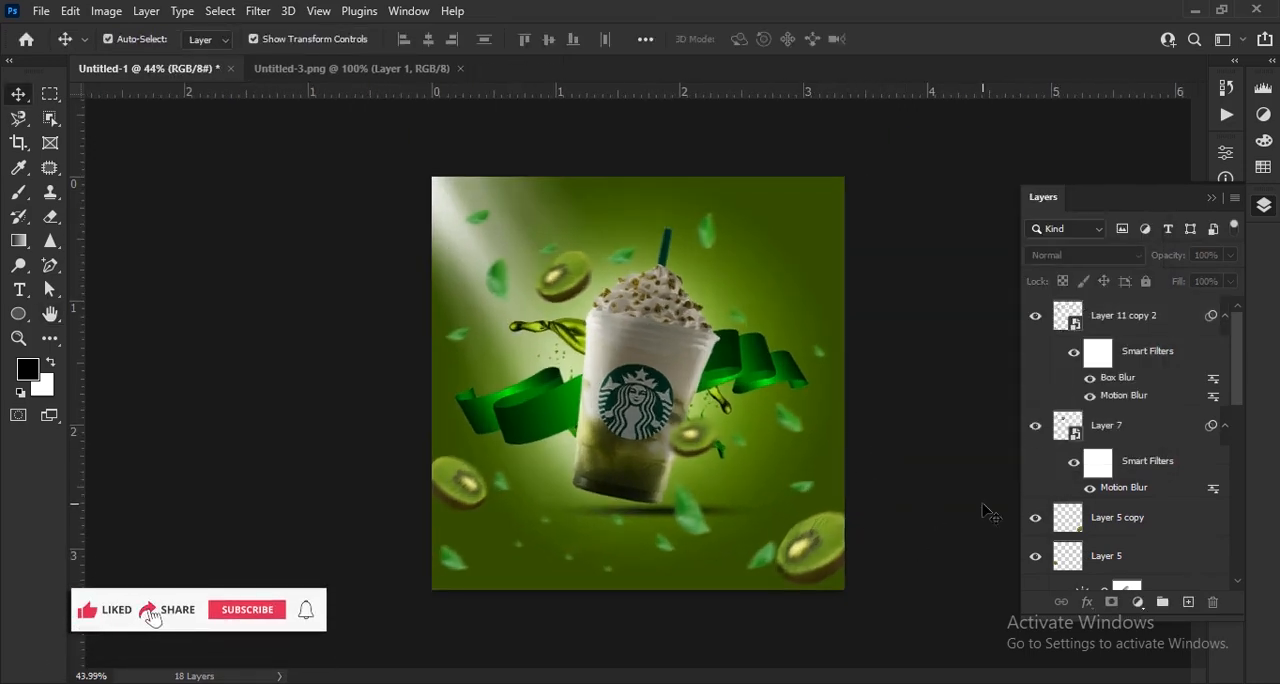